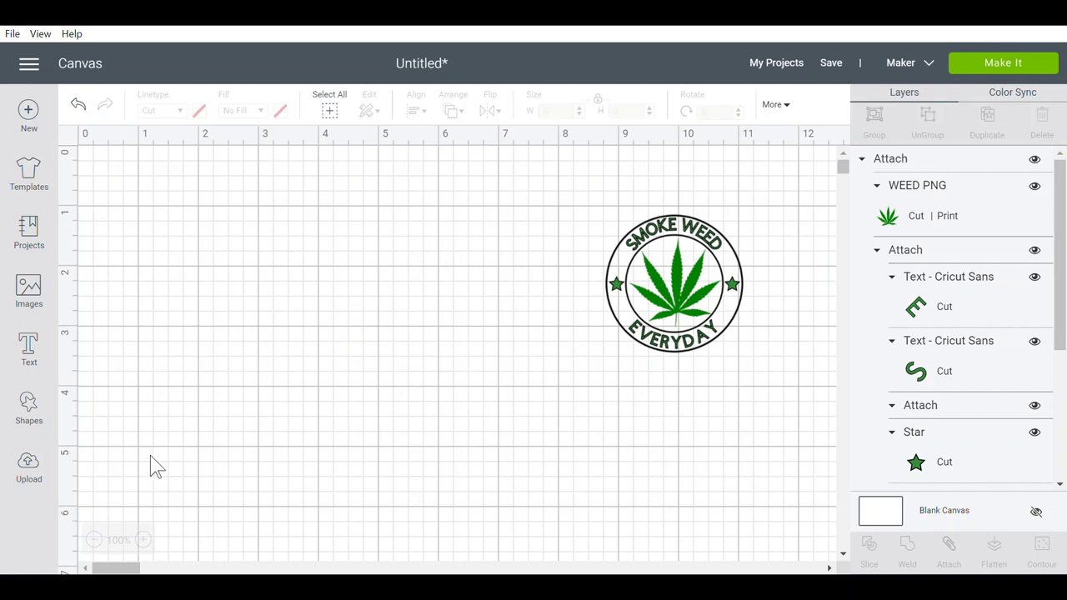
# - Add a circle in the empty area beside the finished logo and enlarge it to about 5.264 inches across
pyautogui.click(46, 420)
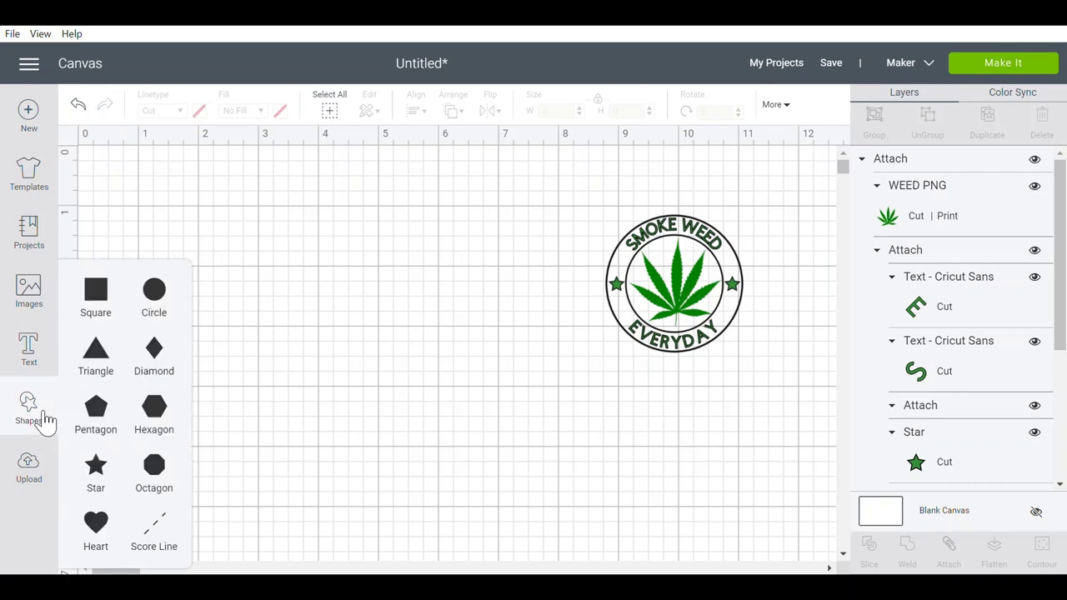
pyautogui.click(167, 302)
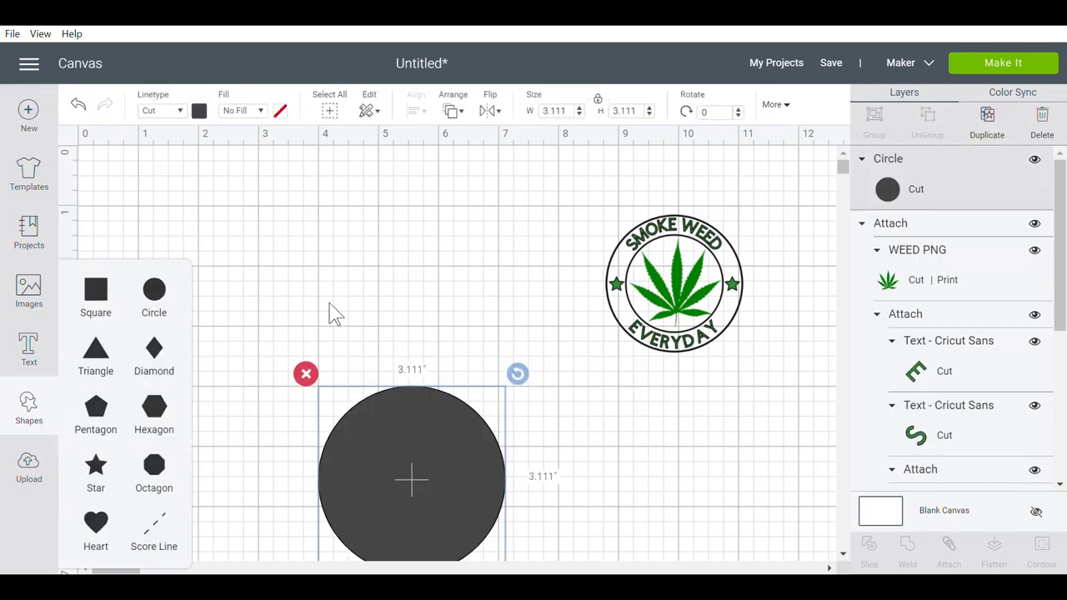
pyautogui.moveTo(388, 483); pyautogui.dragTo(206, 269)
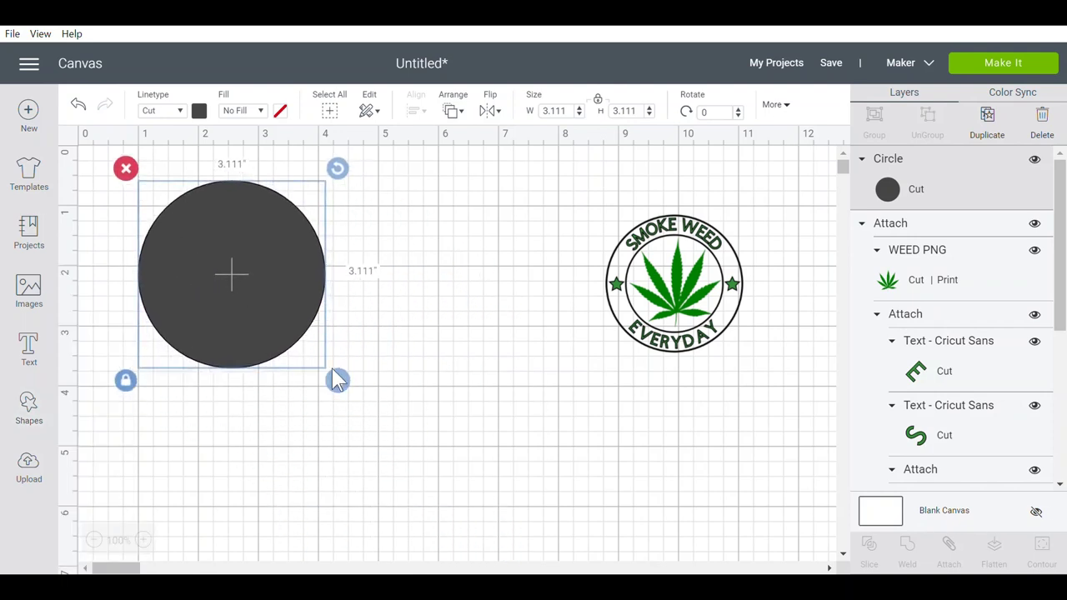
pyautogui.moveTo(337, 373); pyautogui.dragTo(466, 502)
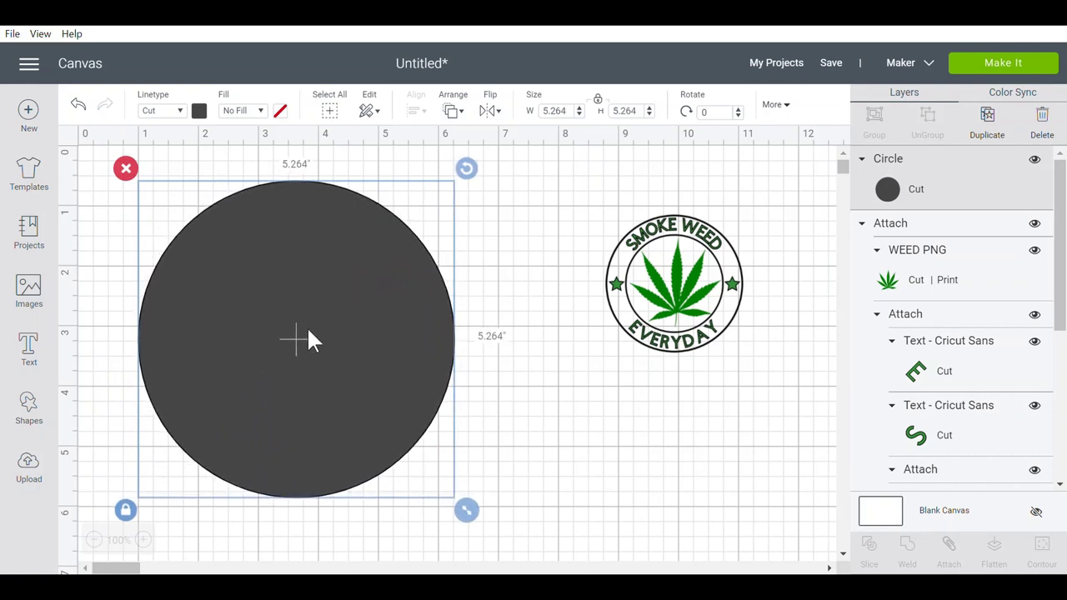
# - Duplicate the large circle and shrink the copy to about 5.097 inches across
pyautogui.click(991, 142)
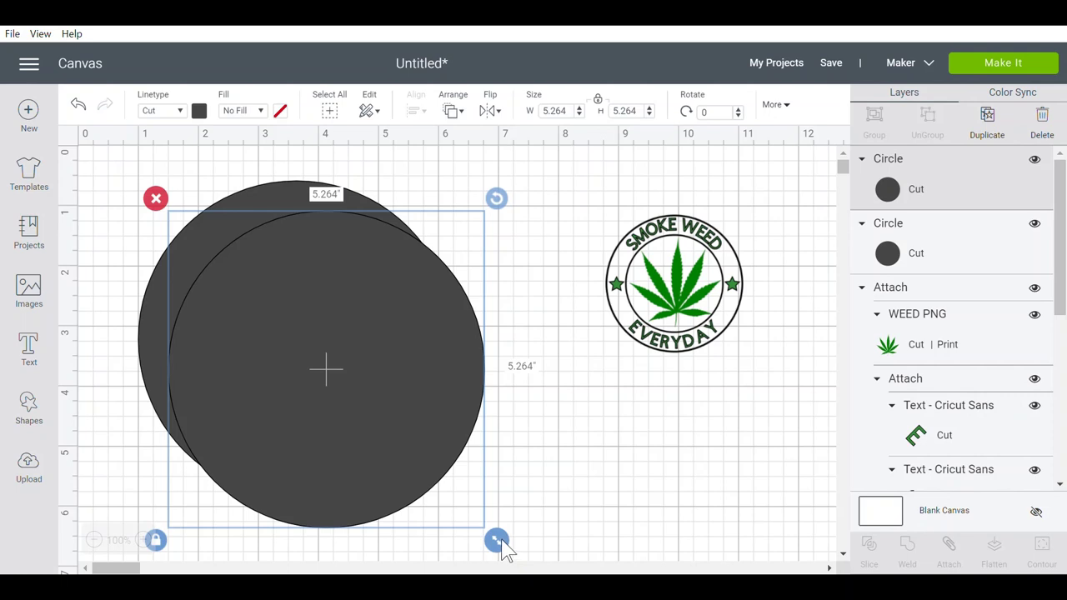
pyautogui.moveTo(503, 544); pyautogui.dragTo(492, 536)
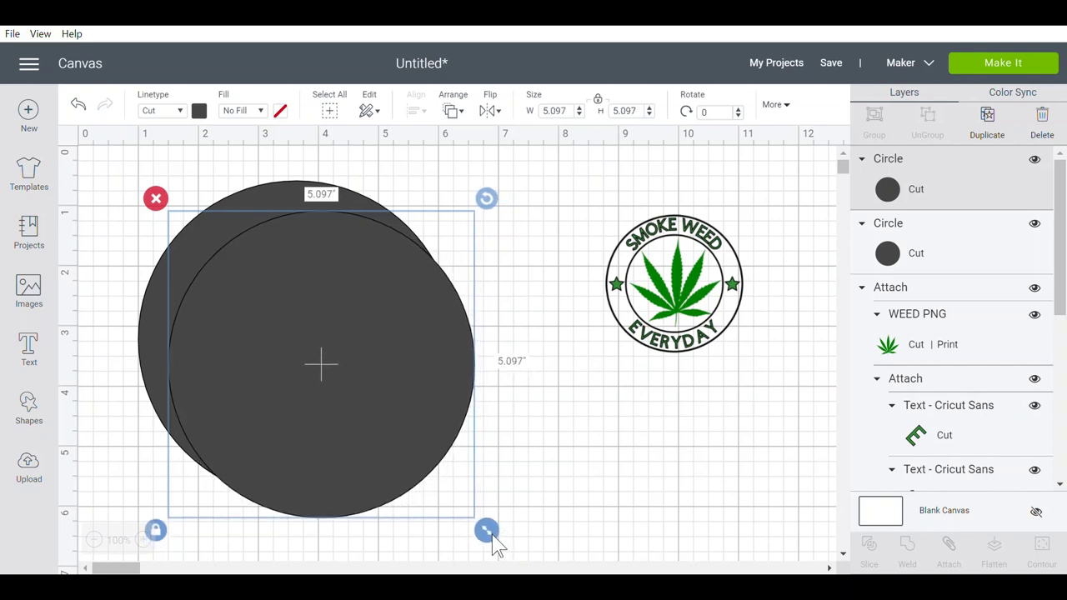
pyautogui.click(542, 488)
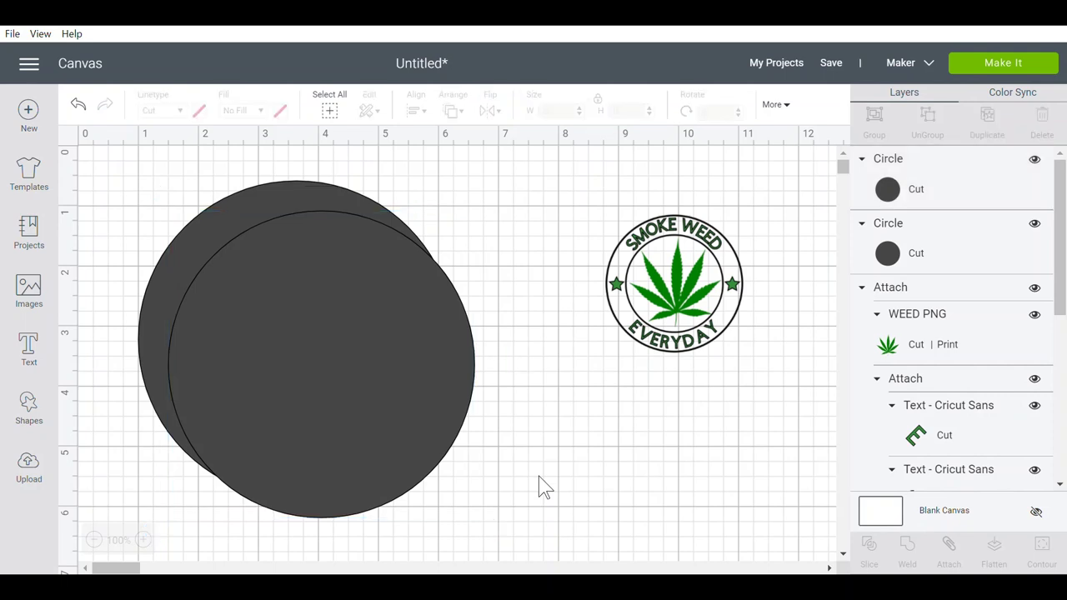
# - Select both circles and align them to a common center
pyautogui.moveTo(109, 164); pyautogui.dragTo(506, 523)
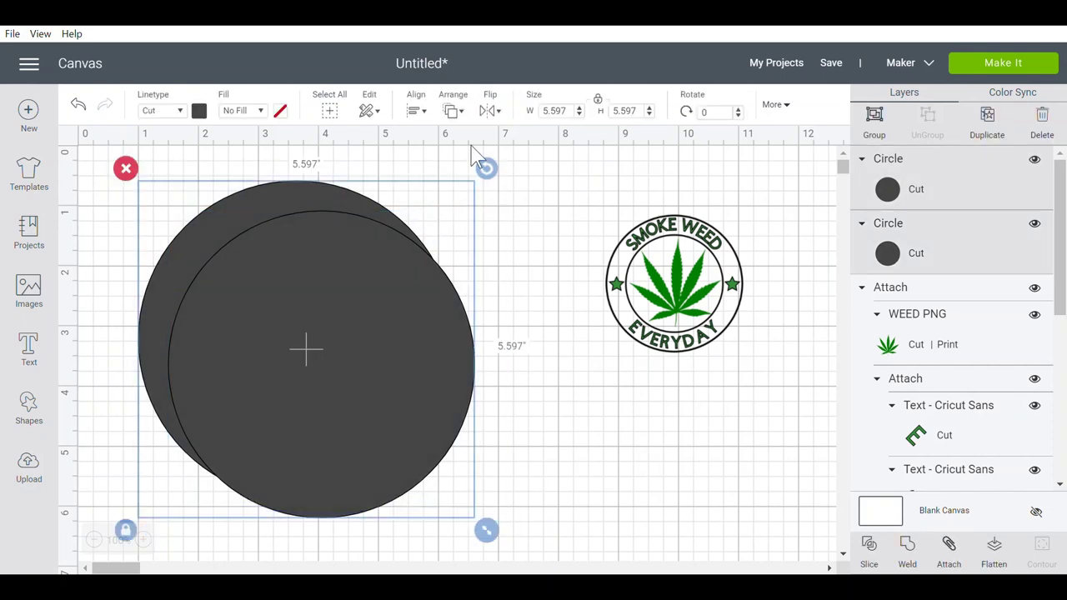
pyautogui.click(415, 115)
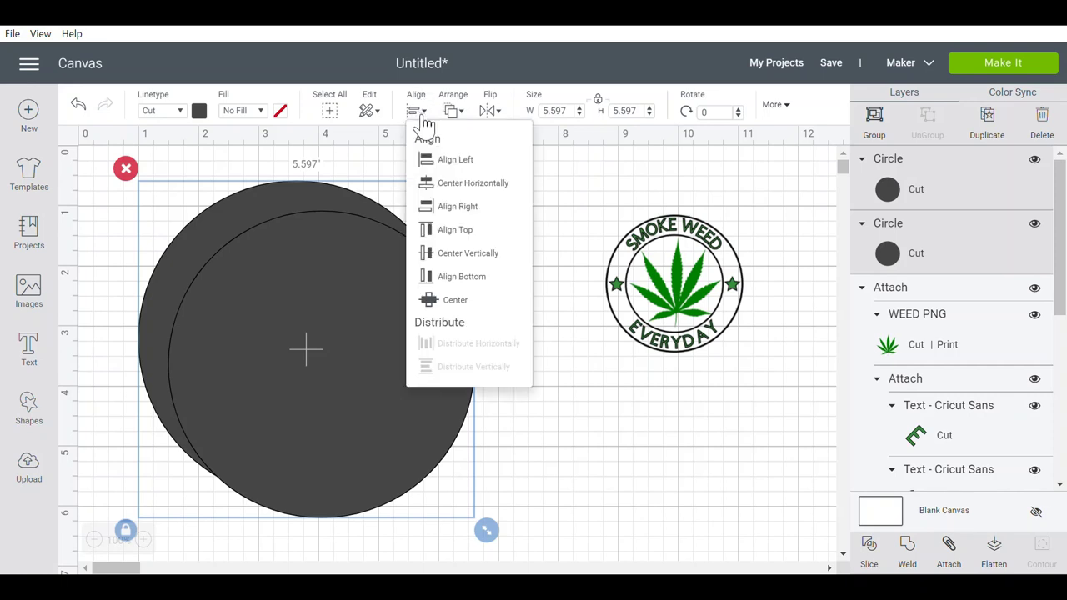
pyautogui.click(464, 310)
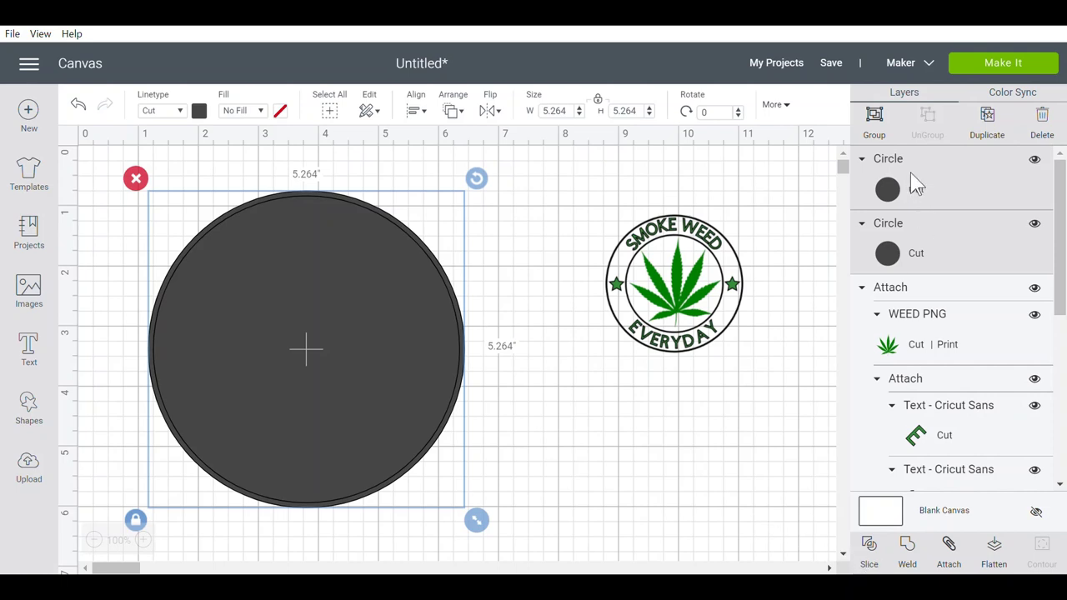
# - Slice the two centered circles and delete the two solid inner discs, keeping only the thin outer ring
pyautogui.click(873, 552)
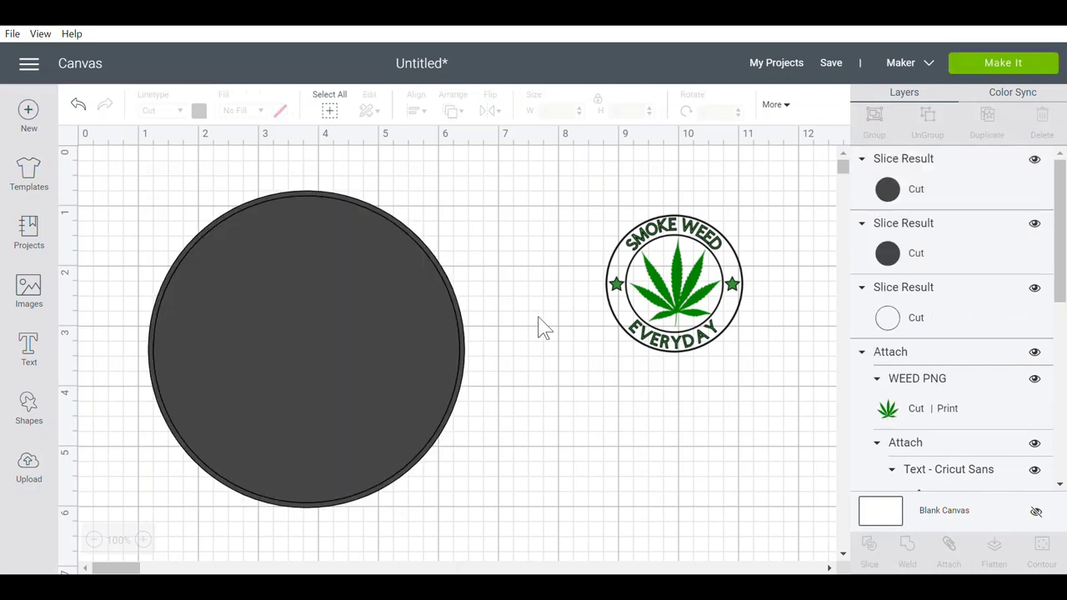
pyautogui.click(943, 190)
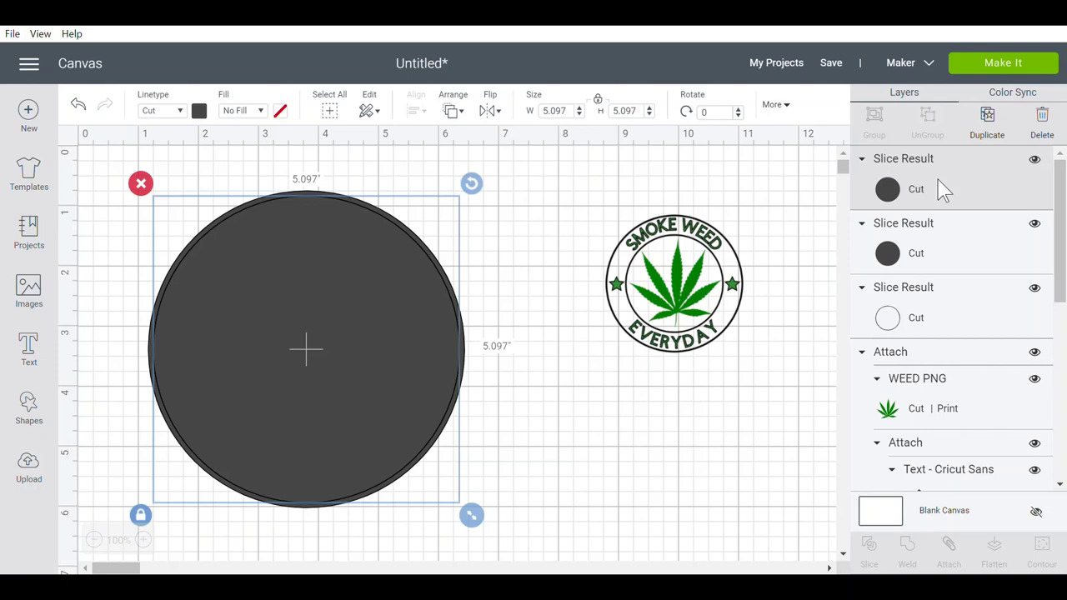
pyautogui.keyDown('shift'); pyautogui.click(943, 242); pyautogui.keyUp('shift')
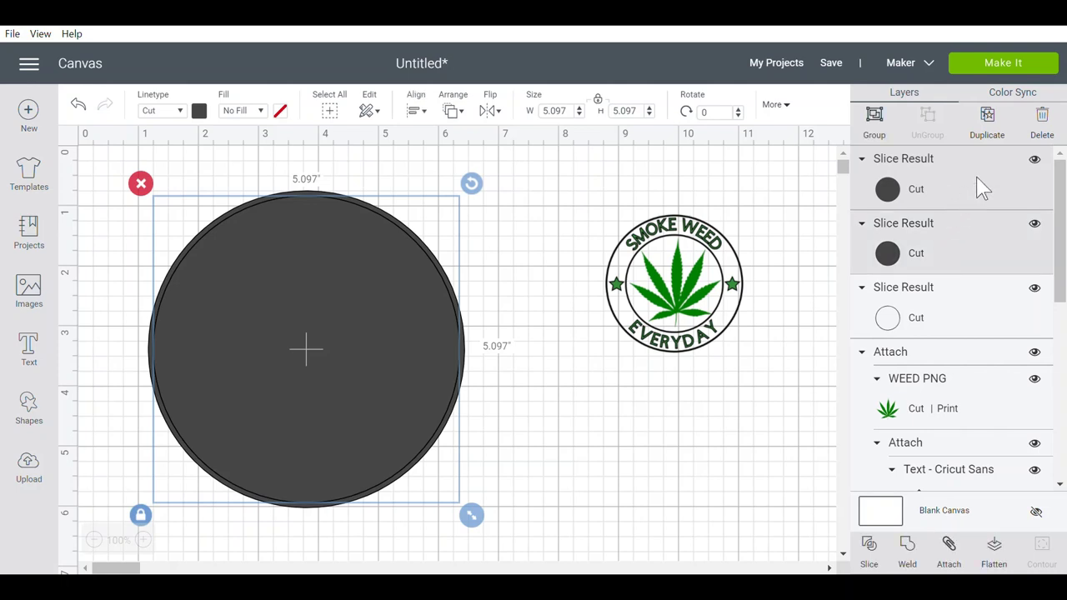
pyautogui.click(1042, 129)
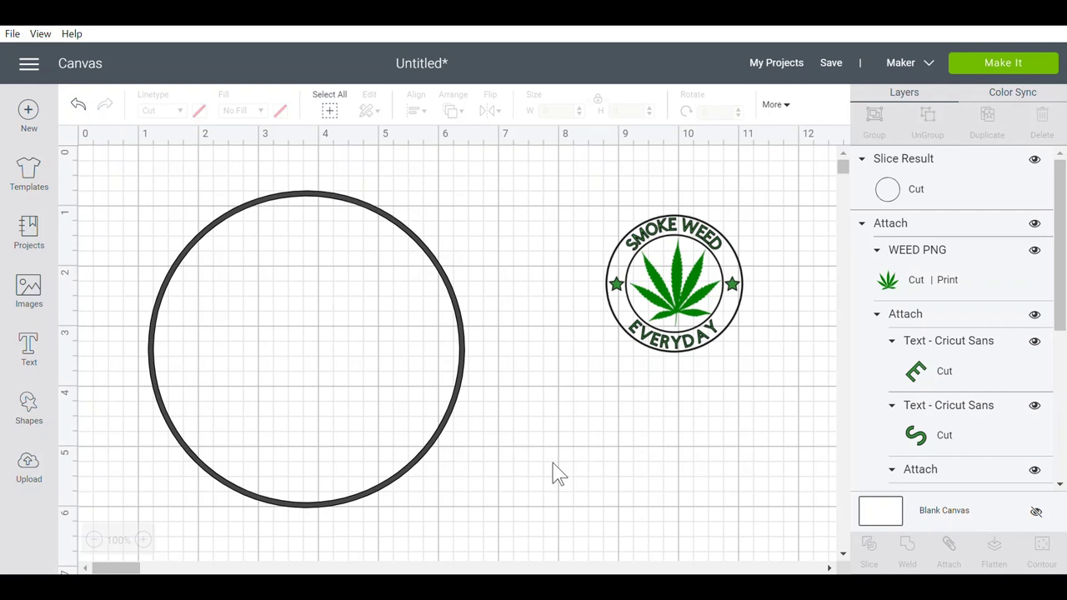
# - Duplicate the ring, shrink the copy to about 3.736 inches across and place it inside the large ring
pyautogui.click(455, 428)
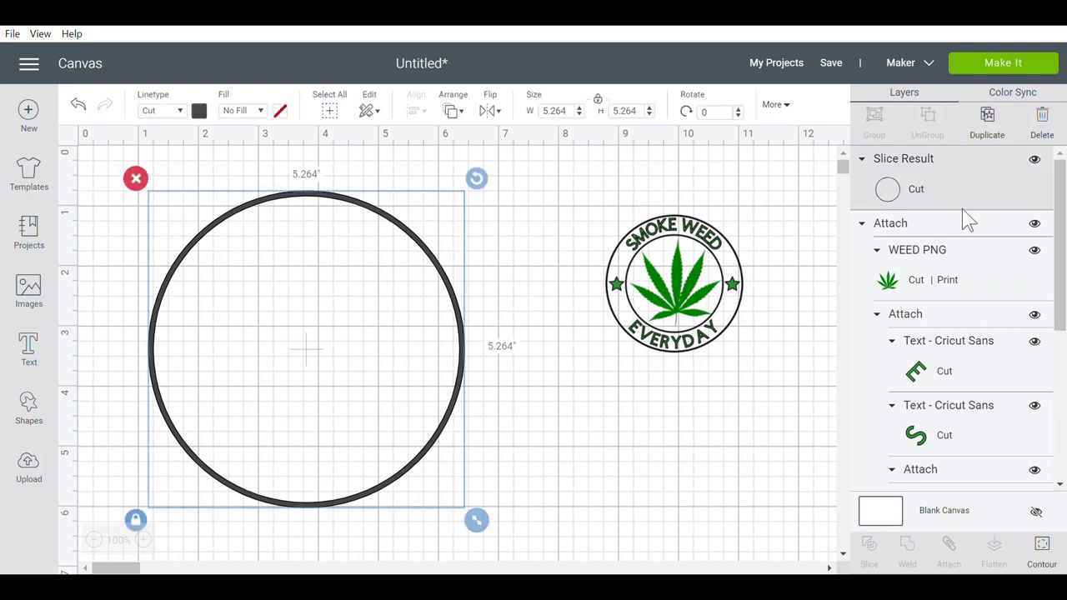
pyautogui.click(985, 137)
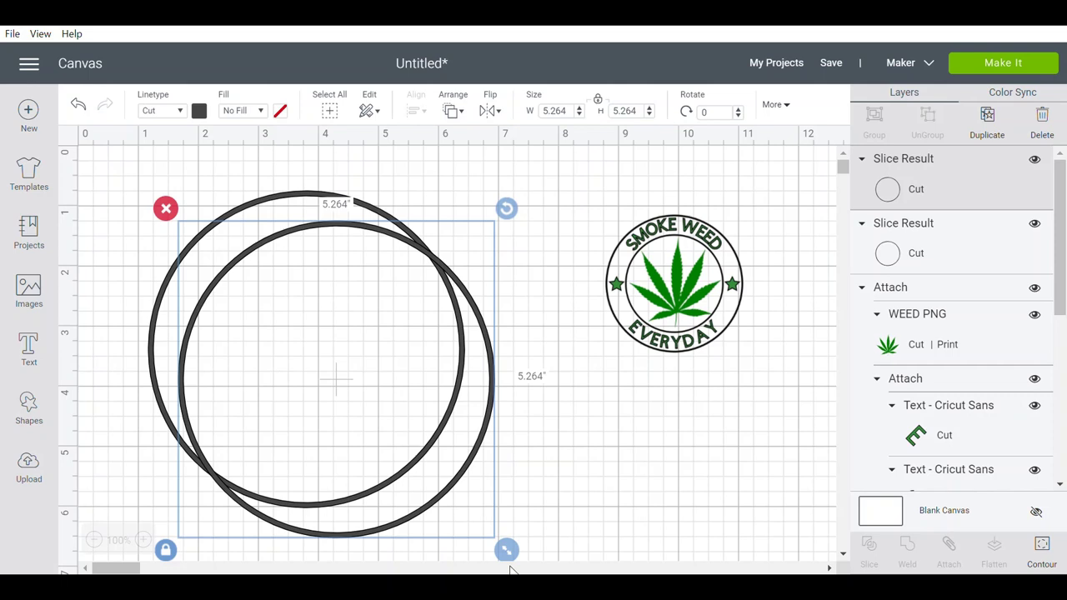
pyautogui.moveTo(507, 552); pyautogui.dragTo(415, 472)
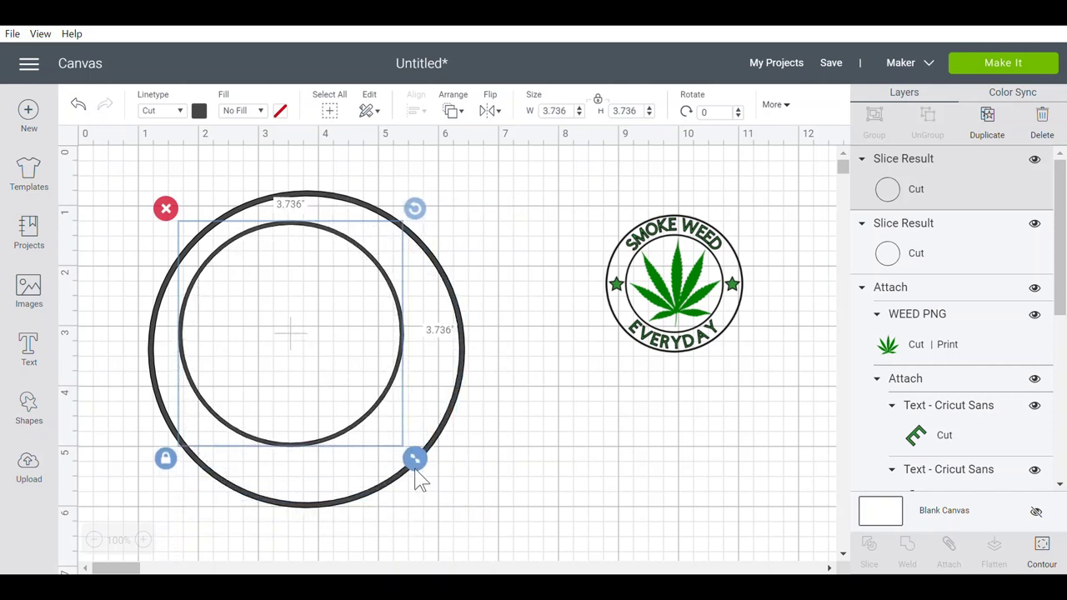
pyautogui.moveTo(354, 434); pyautogui.dragTo(371, 450)
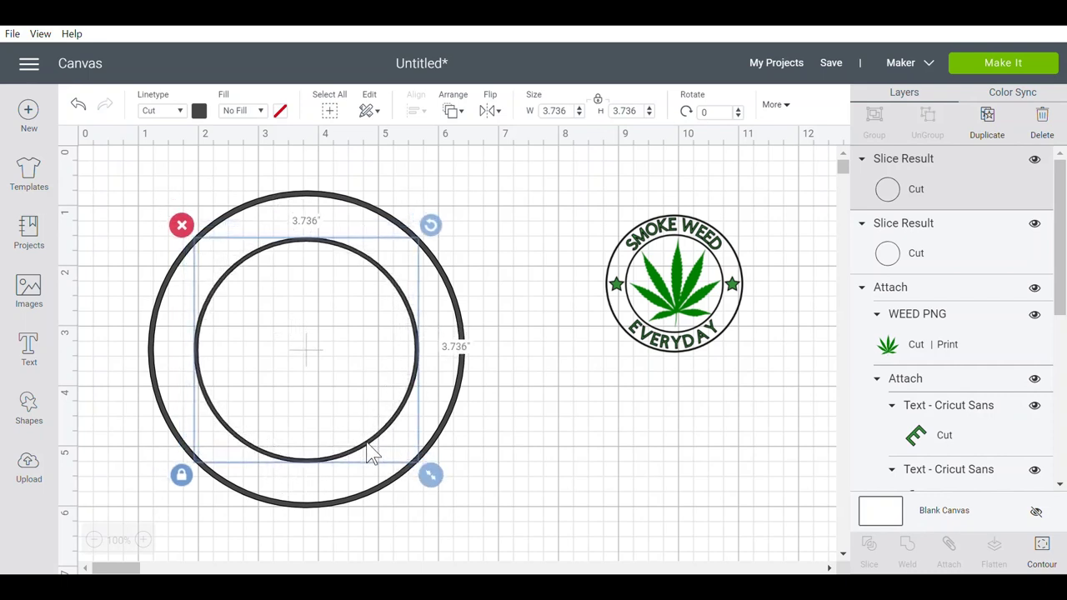
pyautogui.click(629, 470)
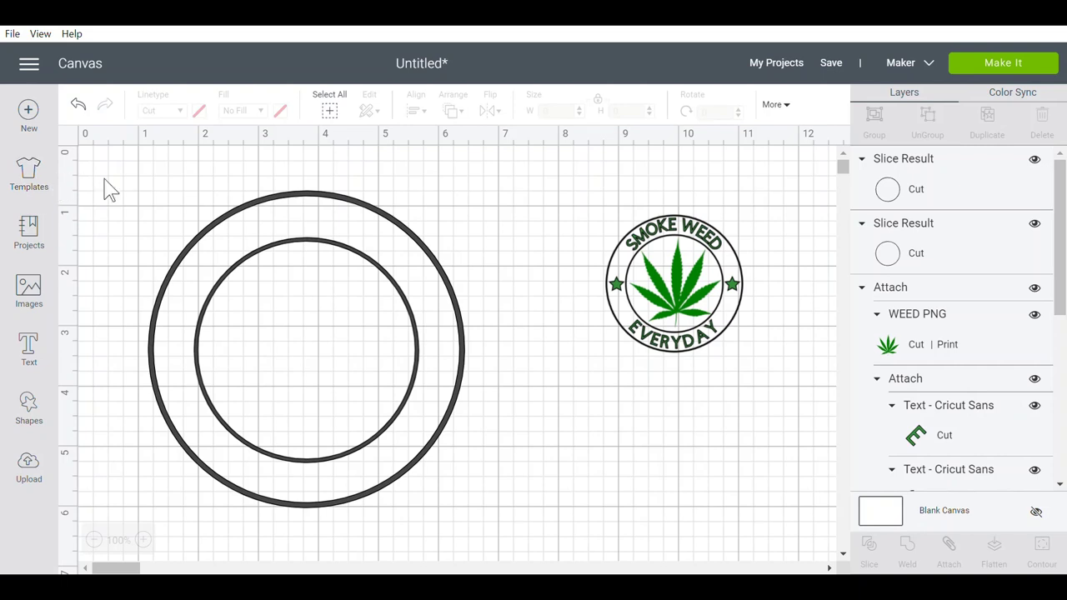
# - Center the two rings on each other, attach them, and reposition the attached rings higher on the canvas
pyautogui.moveTo(123, 187); pyautogui.dragTo(516, 522)
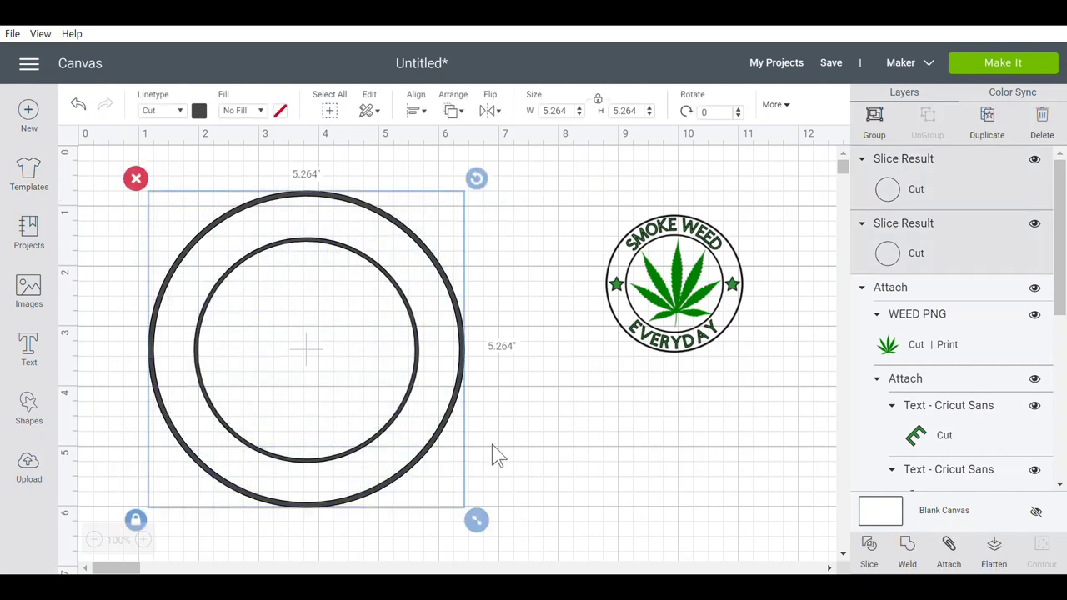
pyautogui.click(418, 112)
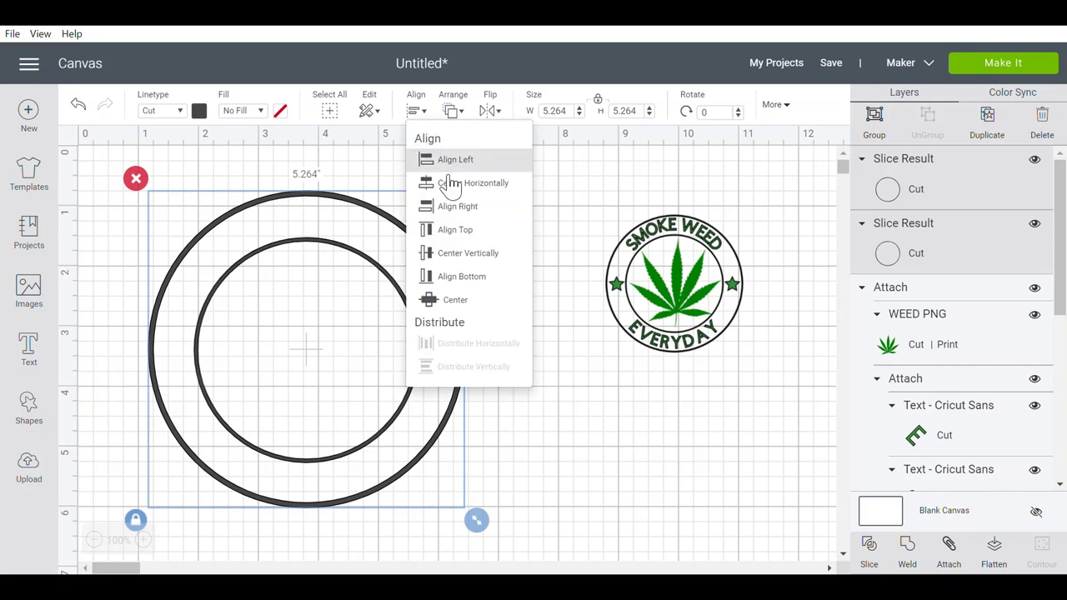
pyautogui.click(493, 309)
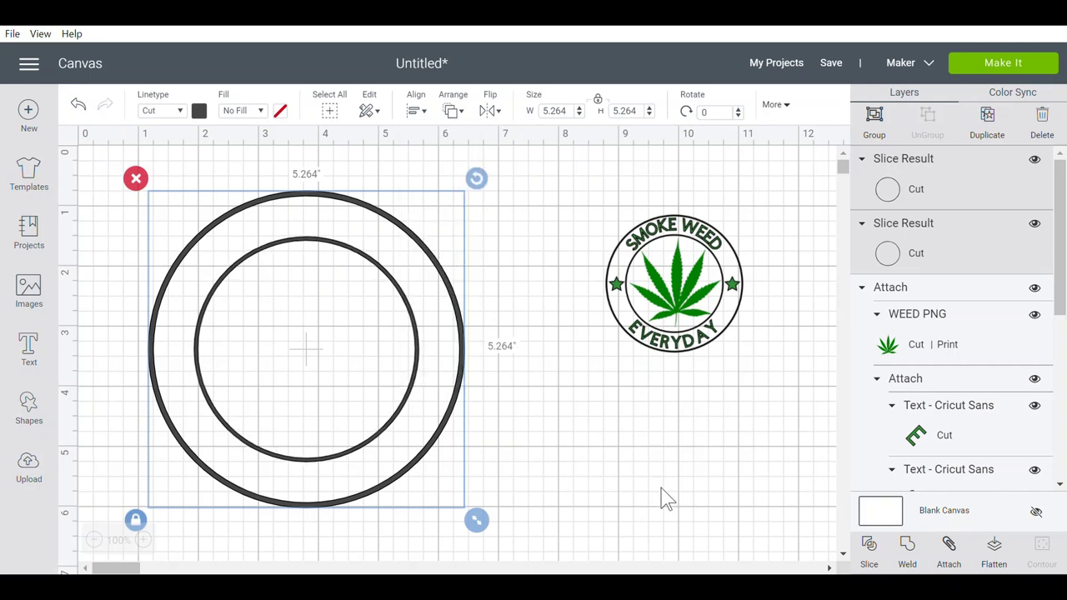
pyautogui.click(949, 555)
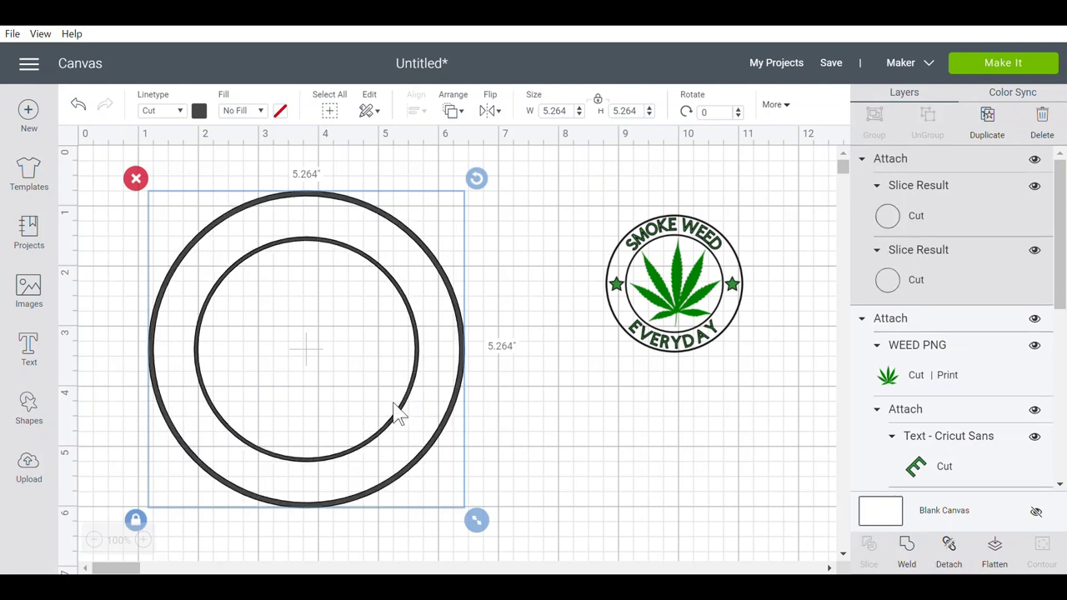
pyautogui.moveTo(394, 403); pyautogui.dragTo(362, 456)
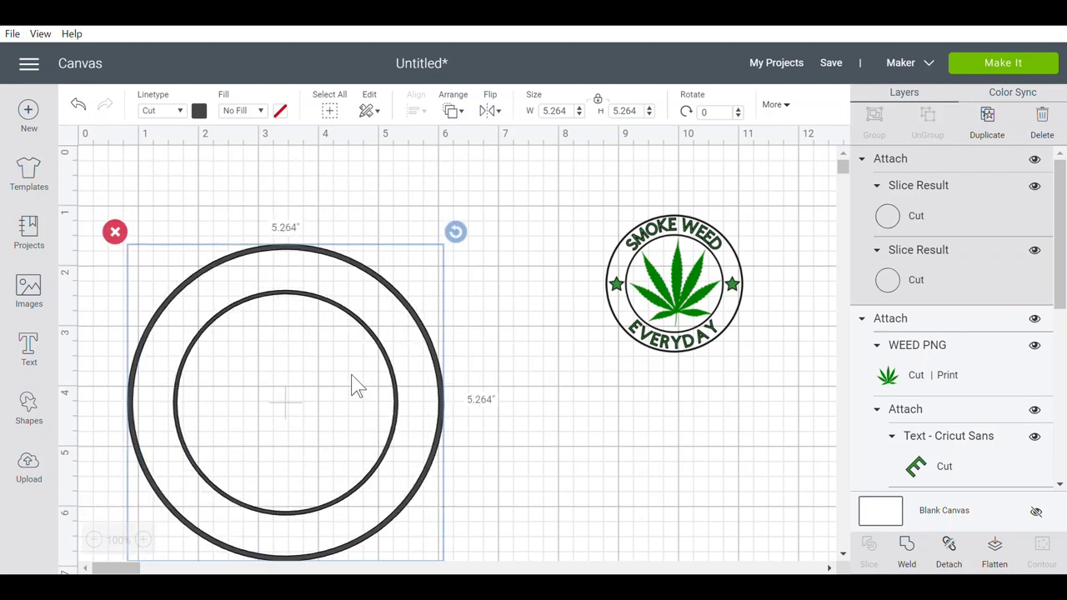
pyautogui.moveTo(405, 425); pyautogui.dragTo(410, 336)
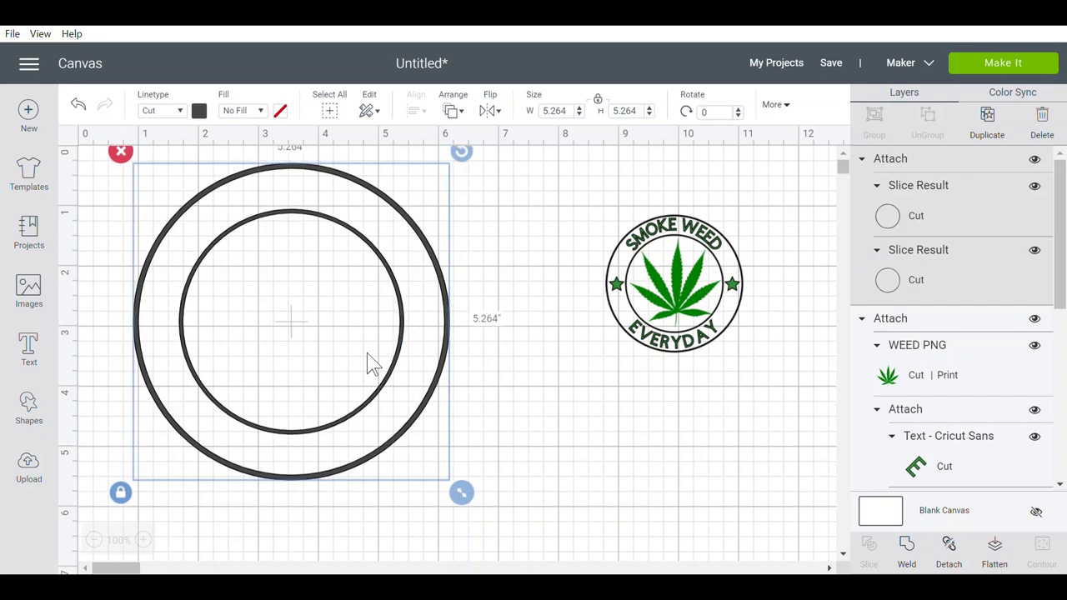
# - Add a star, shrink it to about 0.507 by 0.482 inches and place it in the left side of the band between the rings
pyautogui.click(29, 409)
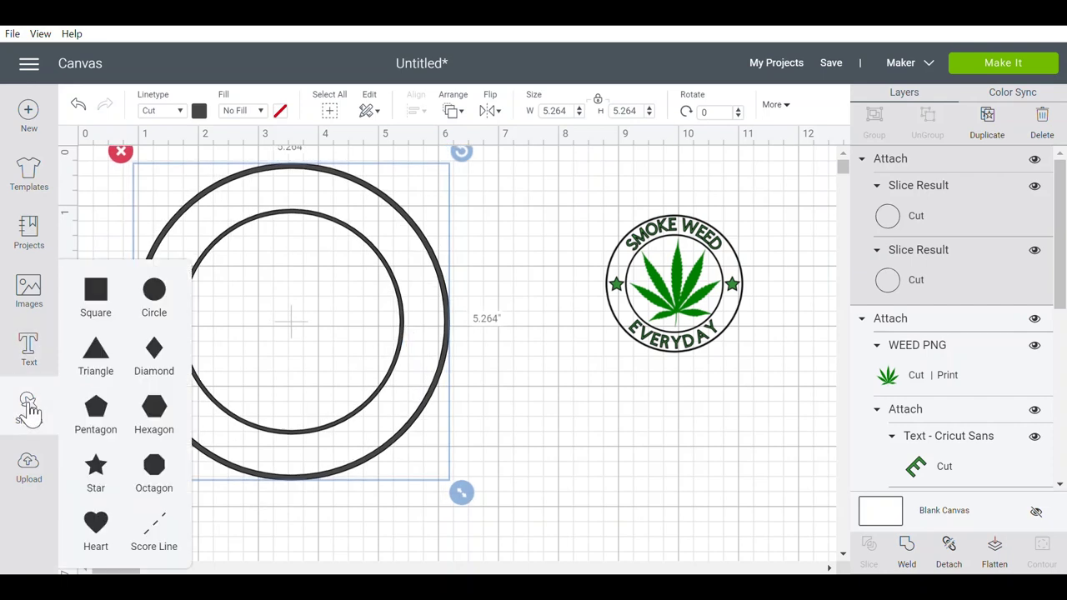
pyautogui.click(96, 467)
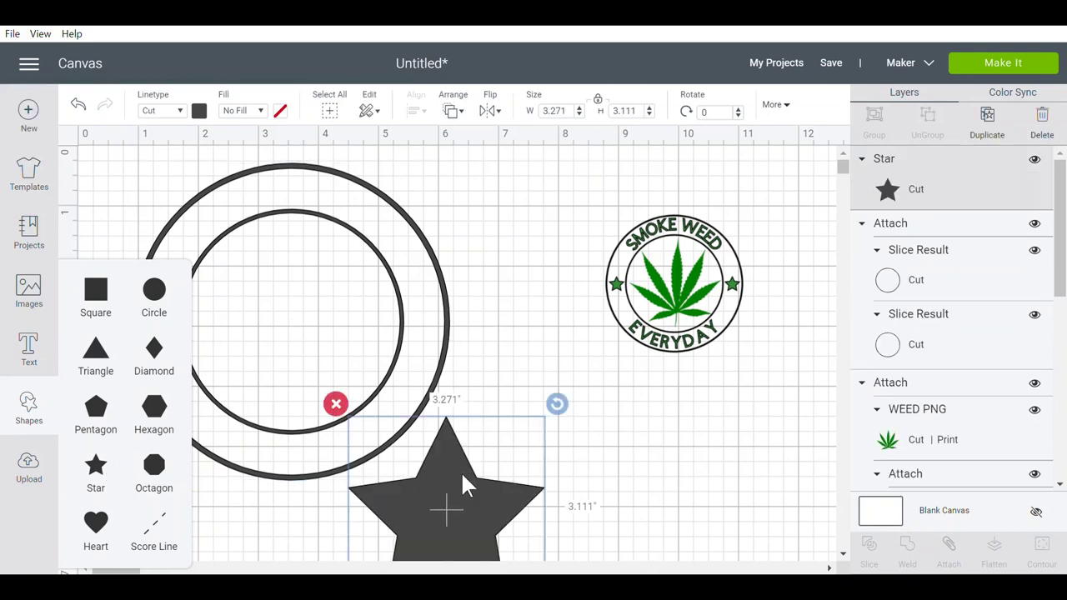
pyautogui.moveTo(464, 488); pyautogui.dragTo(424, 324)
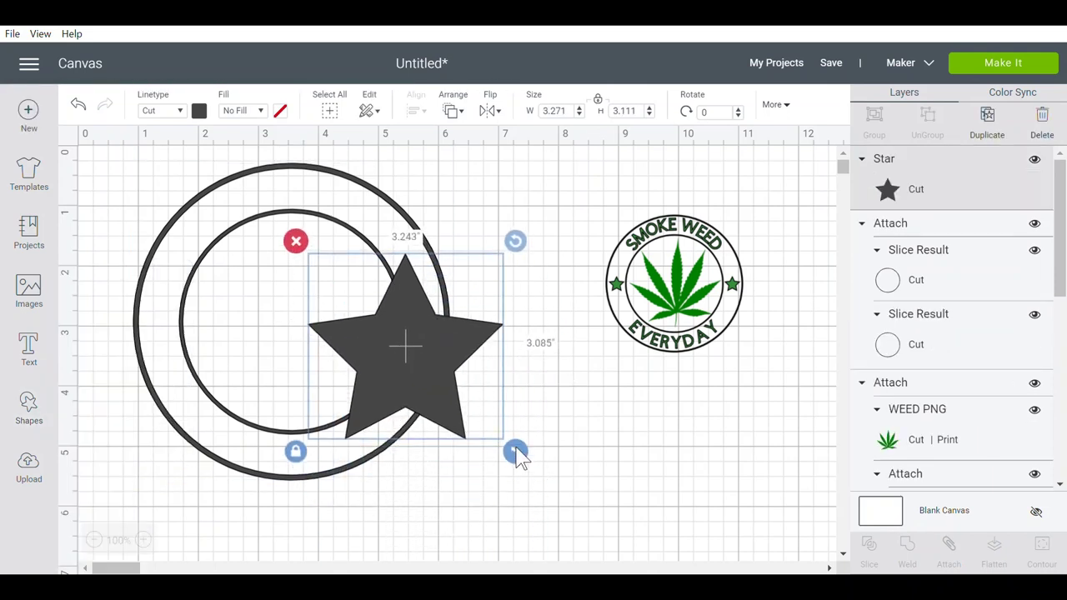
pyautogui.moveTo(515, 451); pyautogui.dragTo(171, 338)
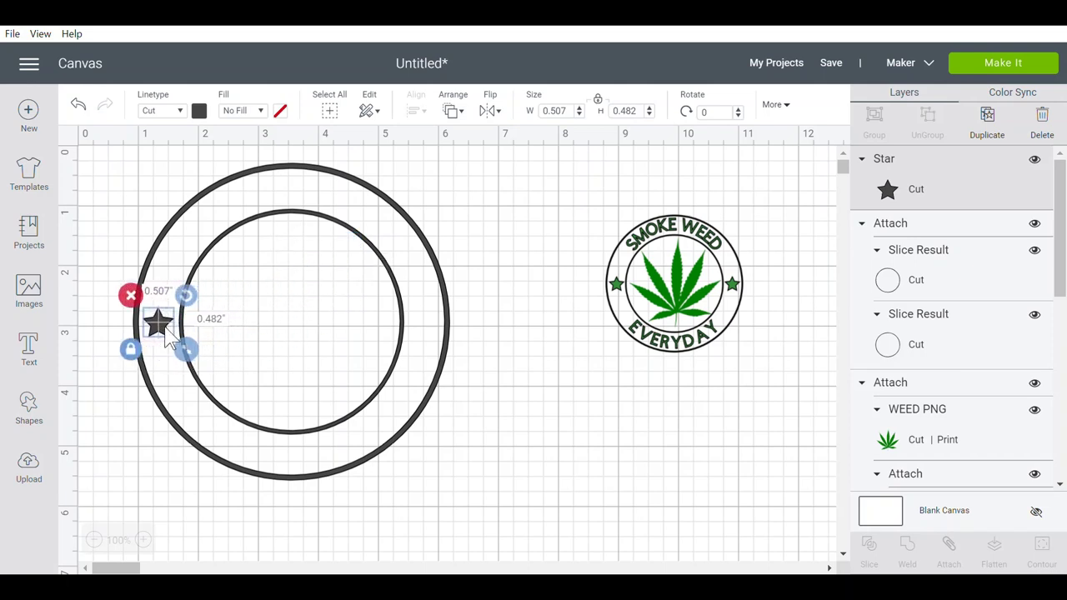
# - Duplicate the small star and place the copy in the right side of the band between the rings
pyautogui.click(986, 134)
pyautogui.click(187, 352)
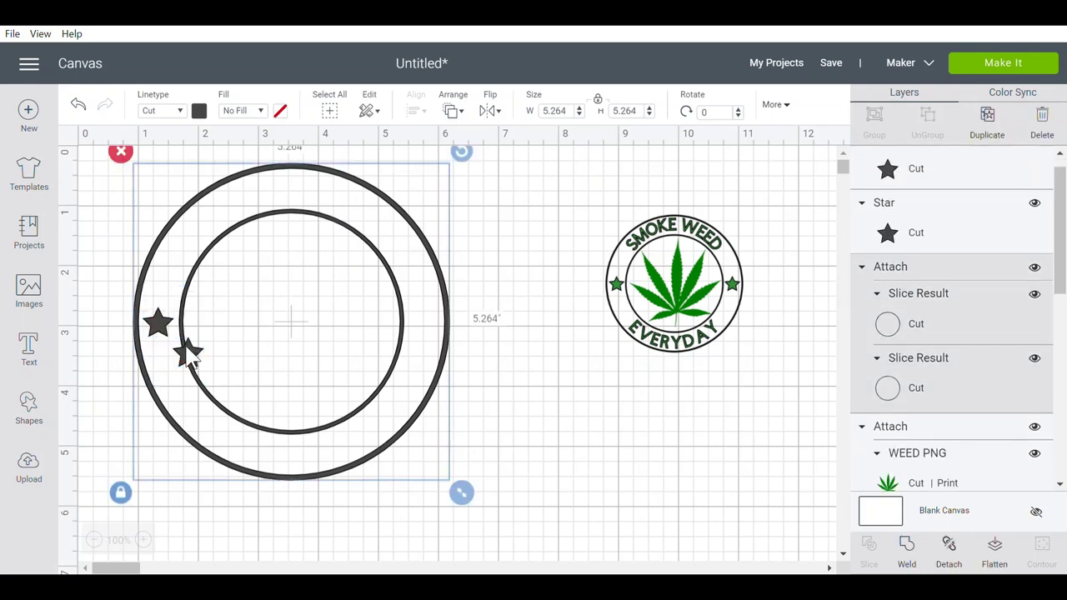
pyautogui.moveTo(187, 352); pyautogui.dragTo(422, 337)
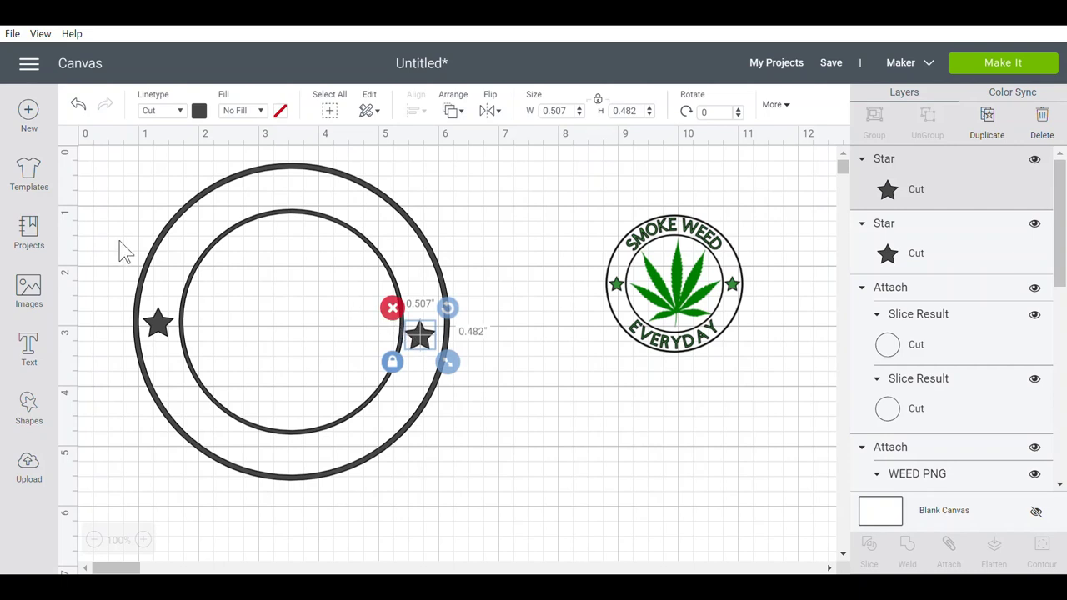
# - Select both stars and the rings, center them vertically and attach them together
pyautogui.click(107, 178)
pyautogui.moveTo(107, 178); pyautogui.dragTo(493, 500)
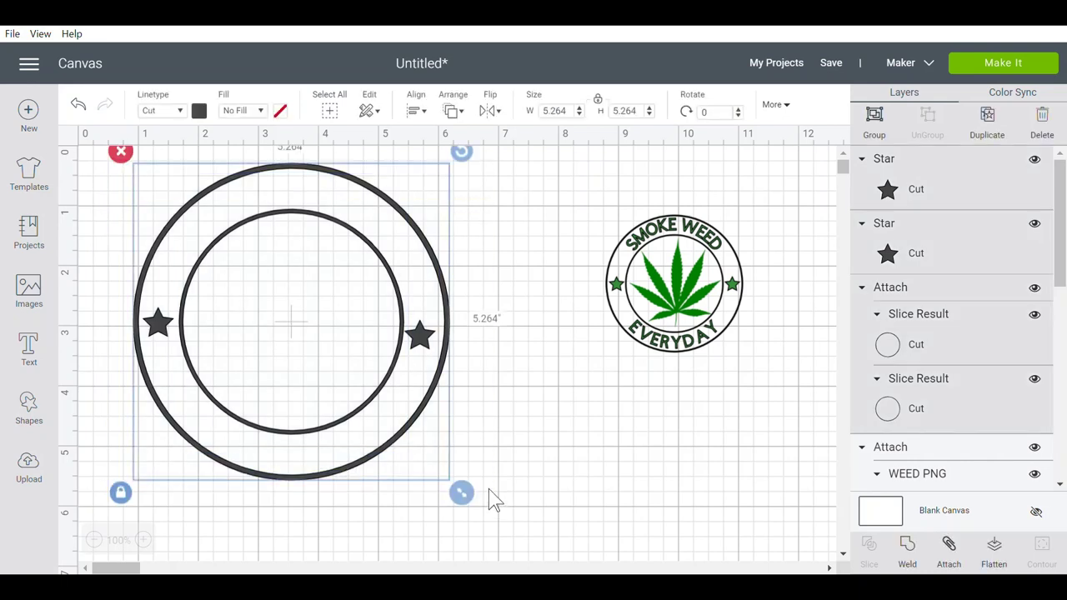
pyautogui.click(426, 112)
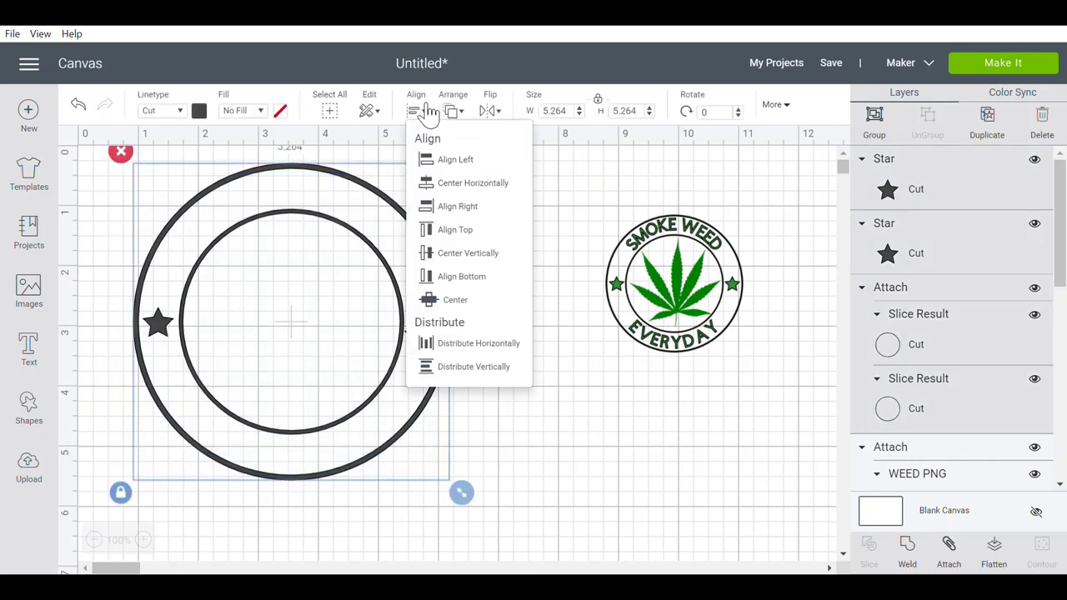
pyautogui.click(468, 255)
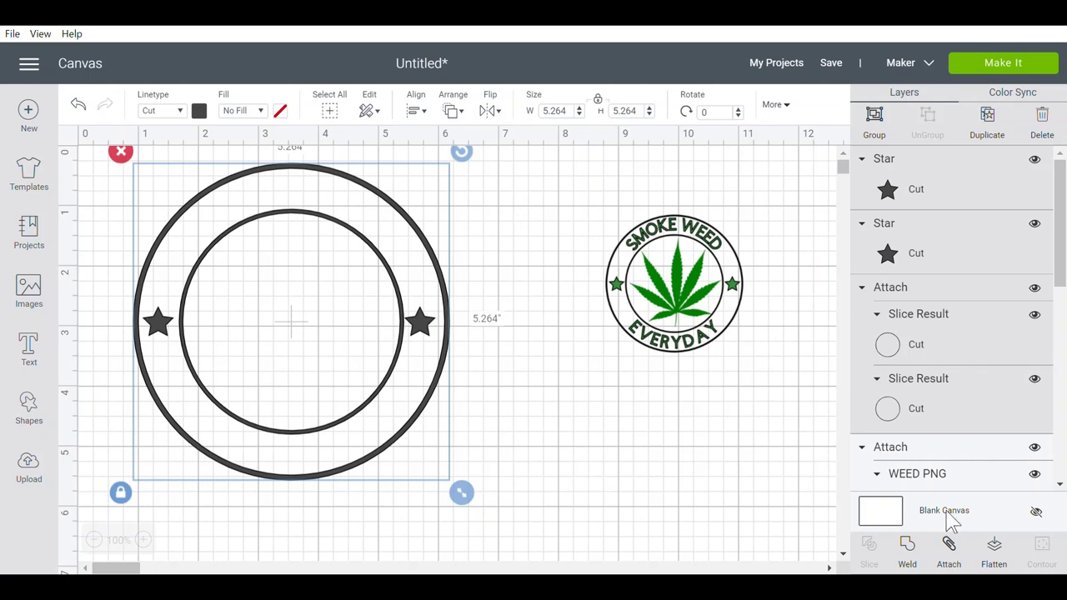
pyautogui.click(948, 555)
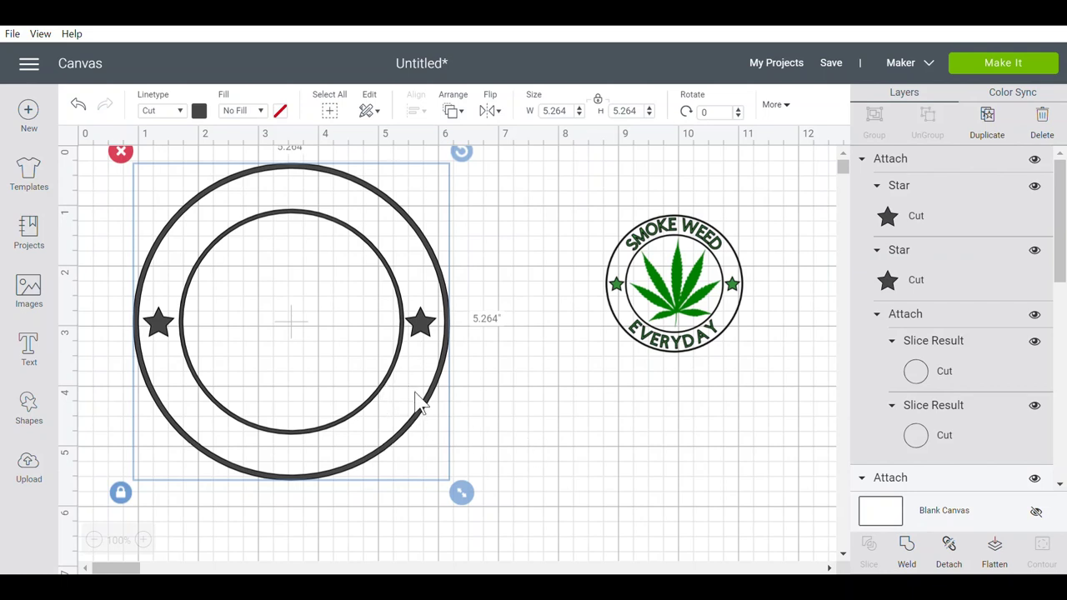
# - Shift the attached ring badge slightly down and add the text "SMOKE WEED" to the canvas
pyautogui.click(525, 350)
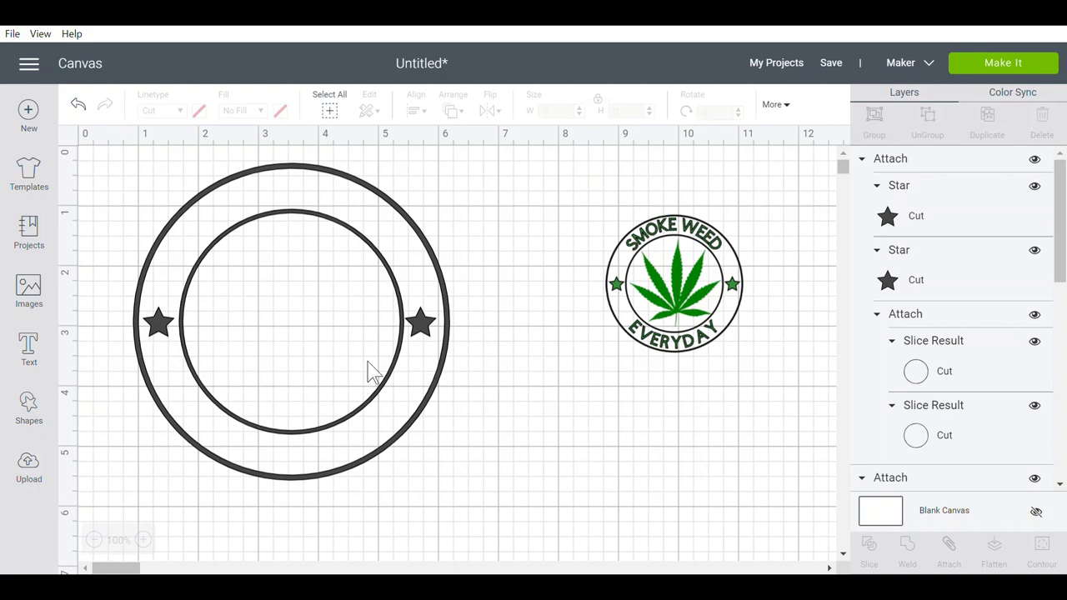
pyautogui.moveTo(367, 371)
pyautogui.mouseDown()
pyautogui.moveTo(352, 368)
pyautogui.moveTo(376, 376)
pyautogui.mouseUp()
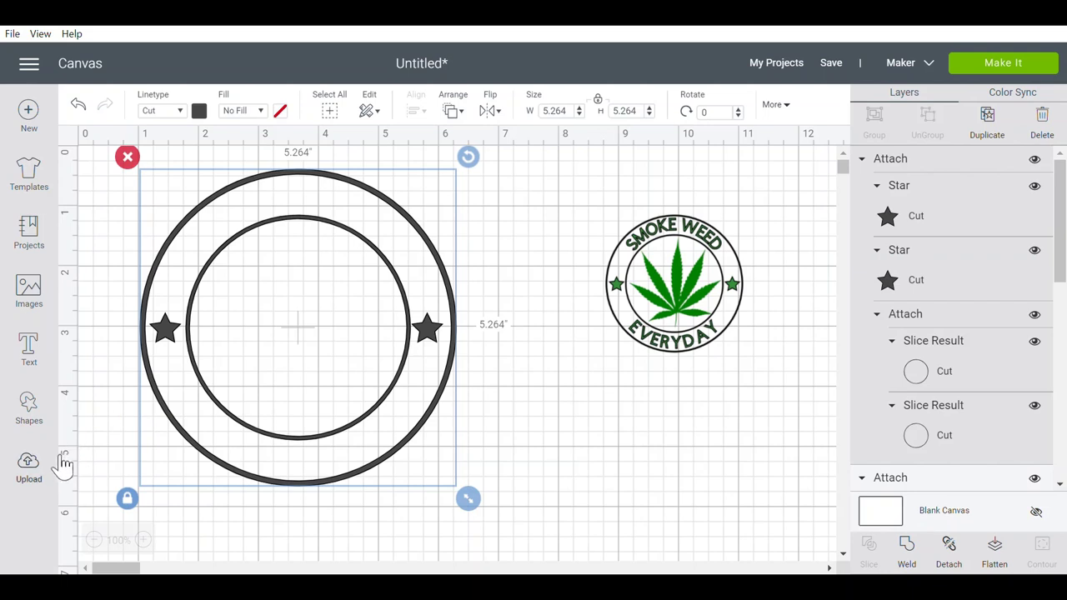
pyautogui.click(29, 351)
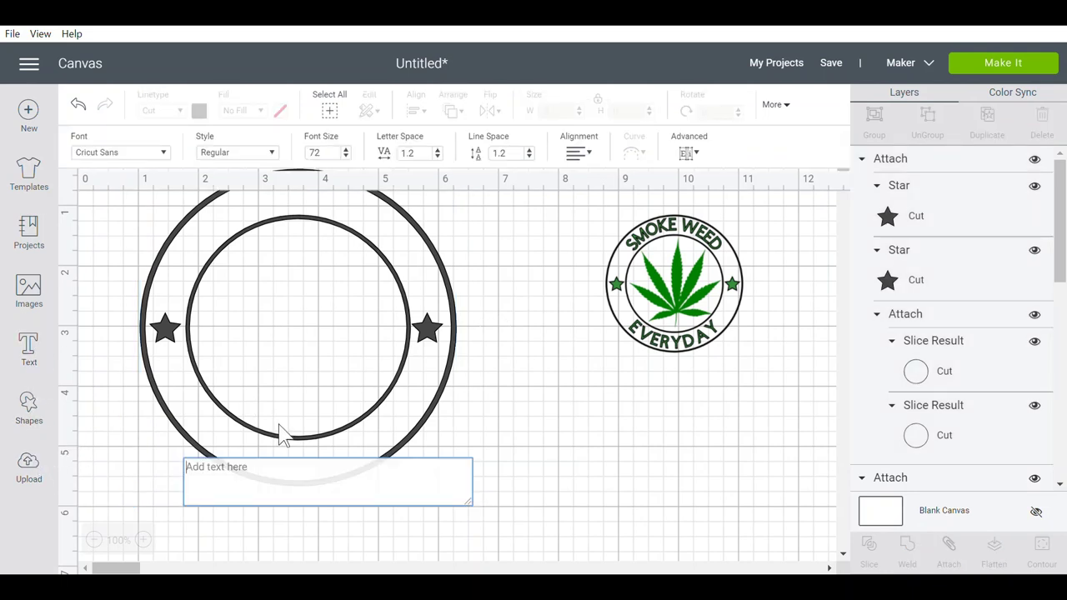
pyautogui.write('SMO')
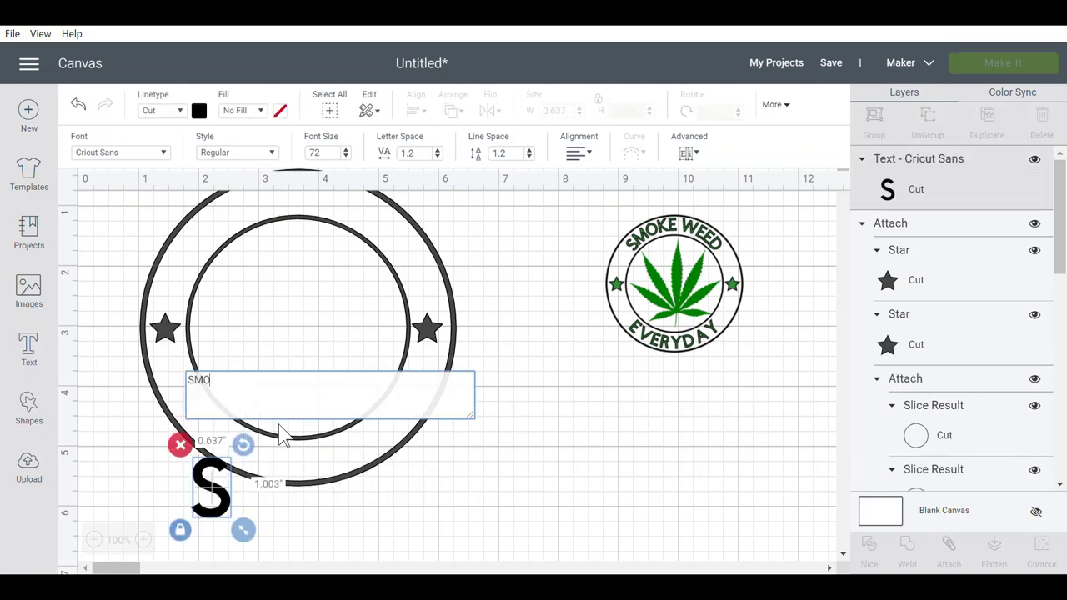
pyautogui.write('WEED')
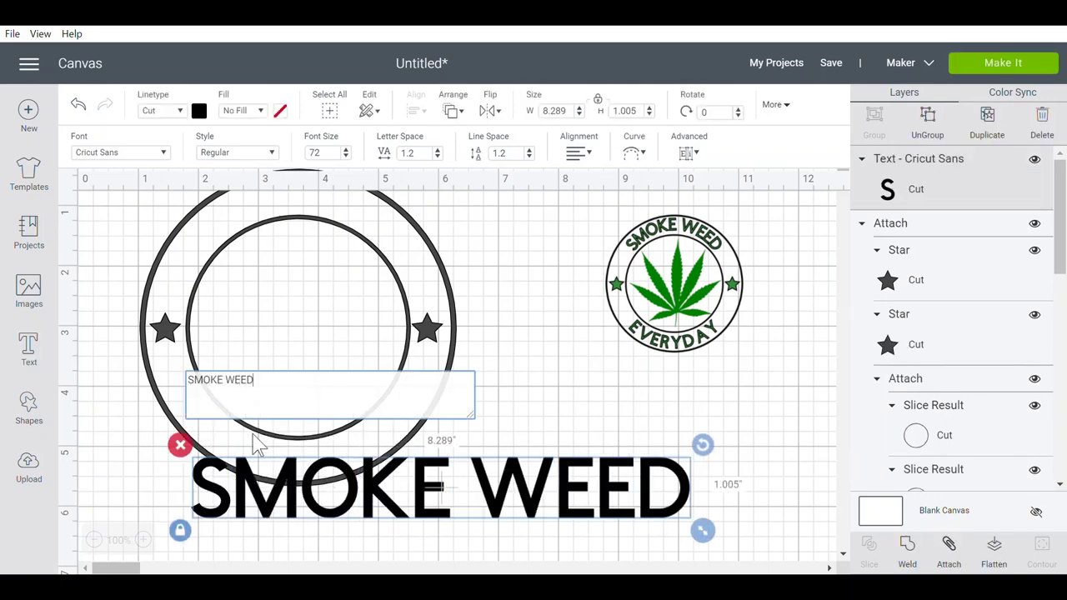
pyautogui.click(396, 488)
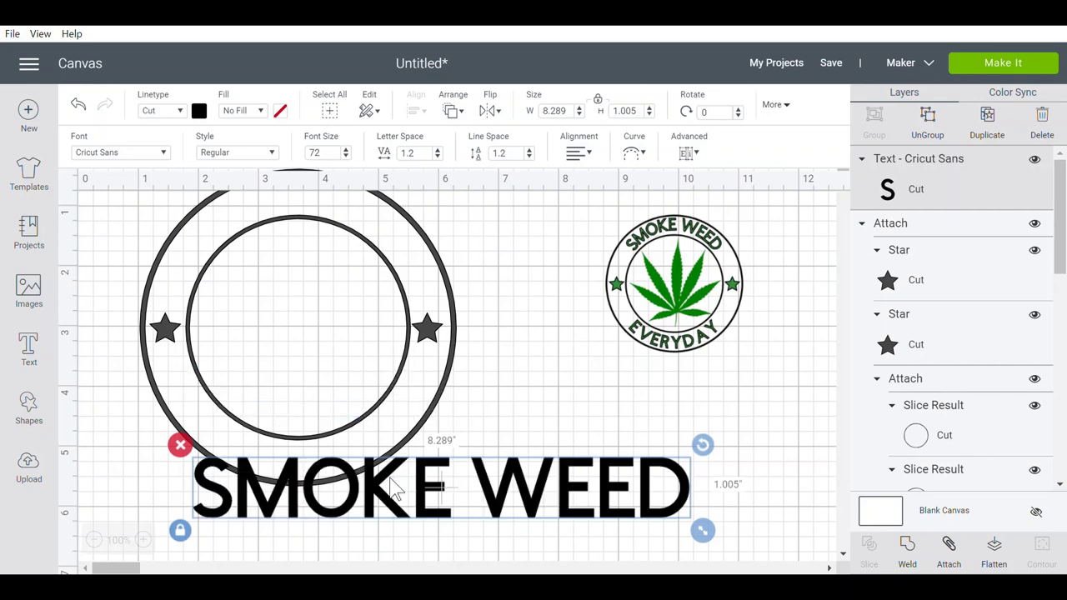
# - Move the badge lower on the canvas, shrink "SMOKE WEED" to about 3.817 by 0.463 inches and place it over the upper part of the ring band
pyautogui.moveTo(623, 509); pyautogui.dragTo(511, 238)
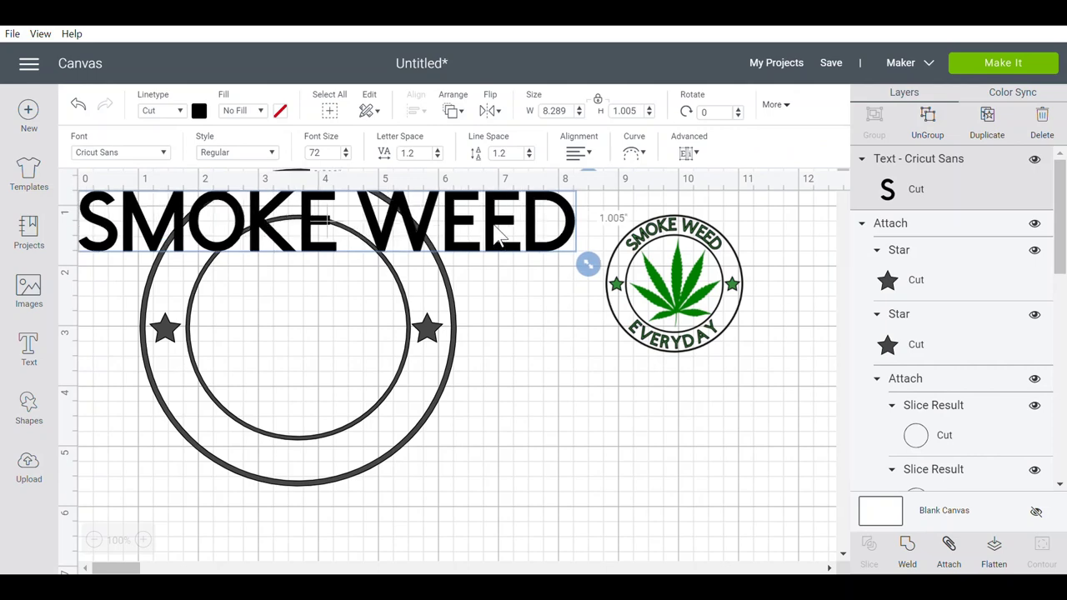
pyautogui.moveTo(414, 455); pyautogui.dragTo(487, 512)
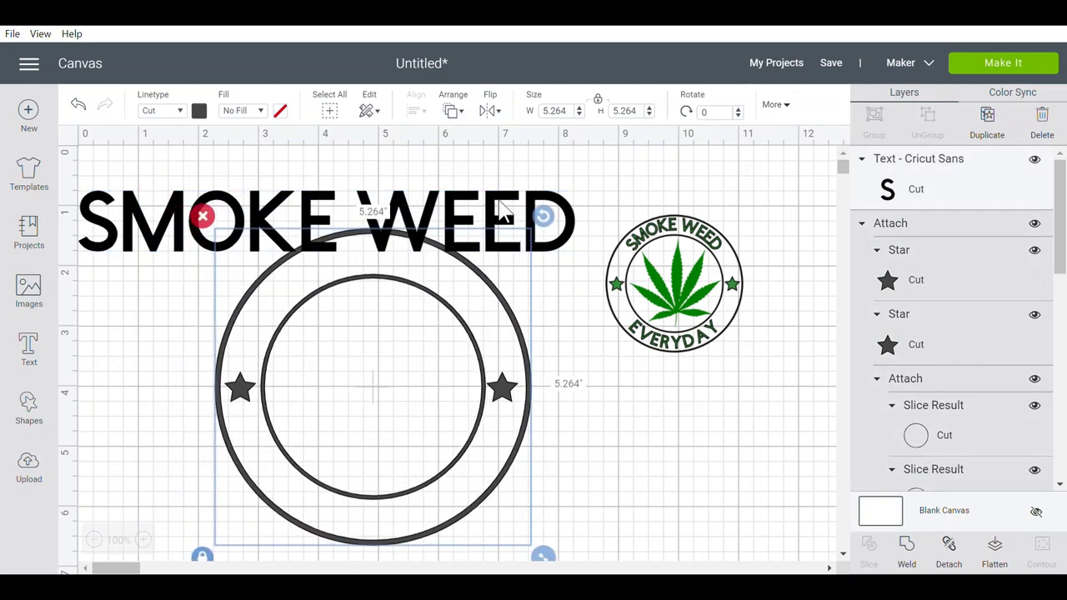
pyautogui.moveTo(506, 212); pyautogui.dragTo(543, 246)
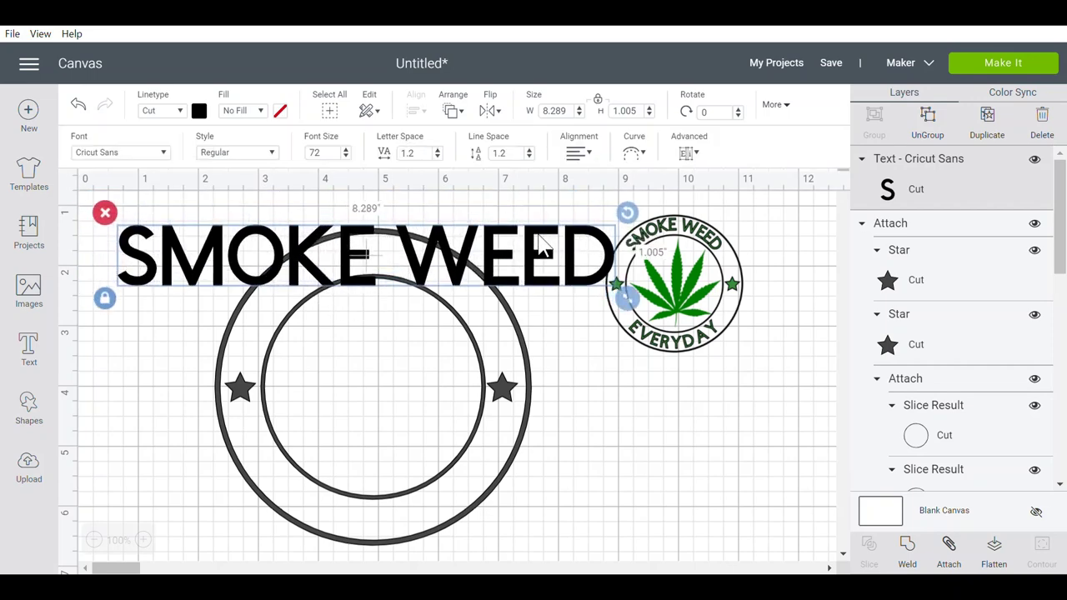
pyautogui.moveTo(631, 307); pyautogui.dragTo(364, 250)
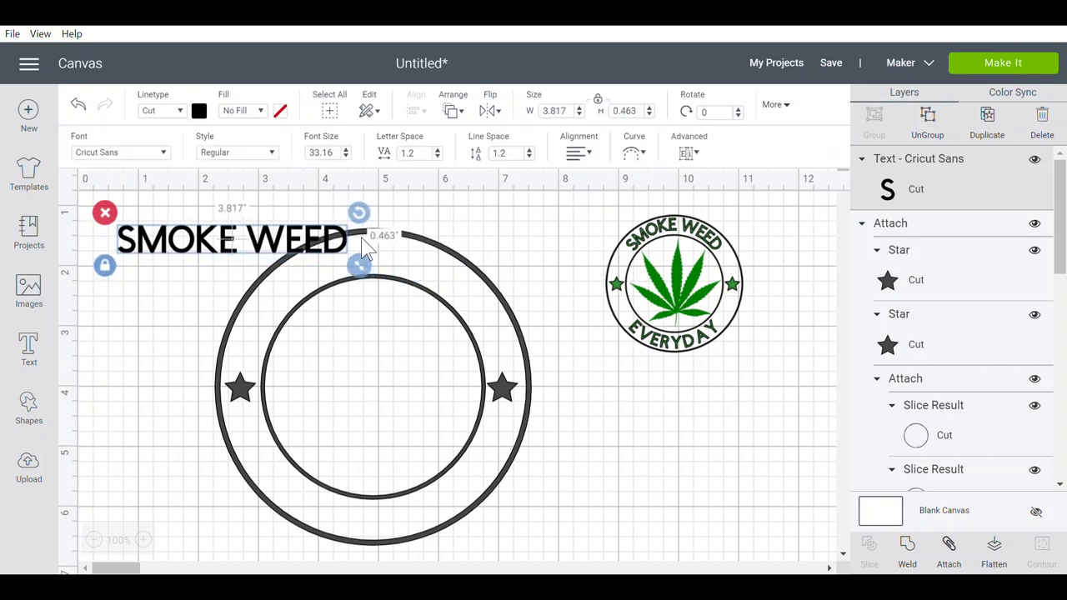
pyautogui.moveTo(268, 244); pyautogui.dragTo(415, 258)
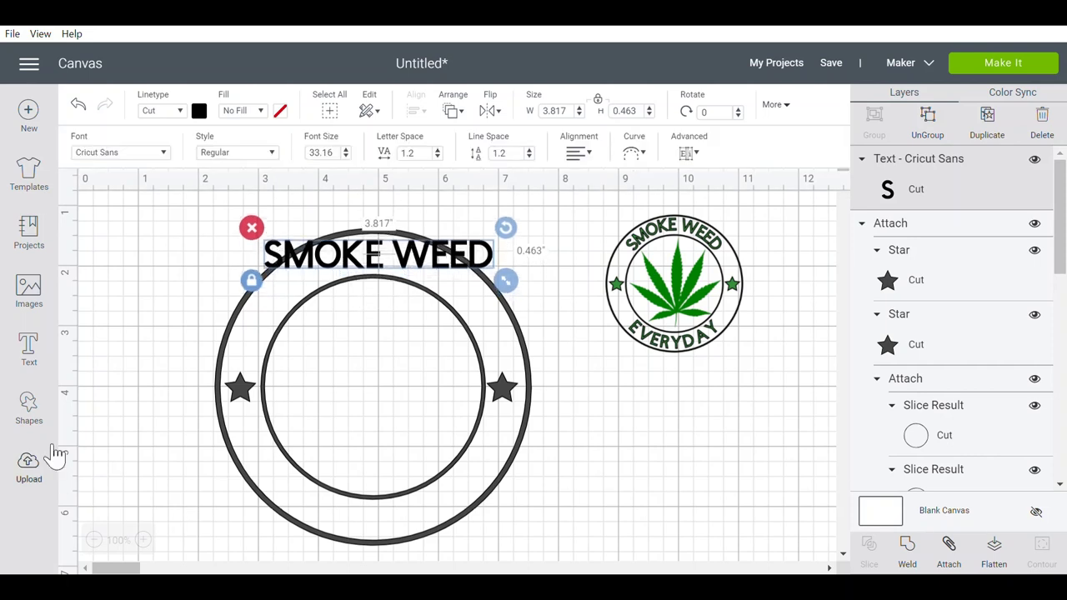
# - Set the font size of the "SMOKE WEED" text to 33
pyautogui.click(114, 367)
pyautogui.click(39, 357)
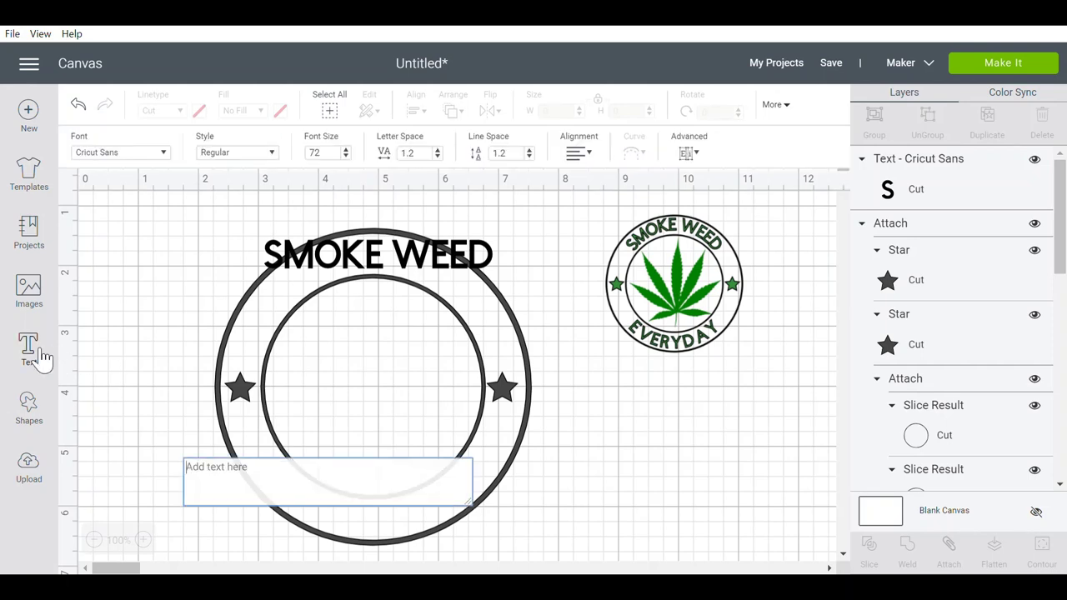
pyautogui.click(305, 254)
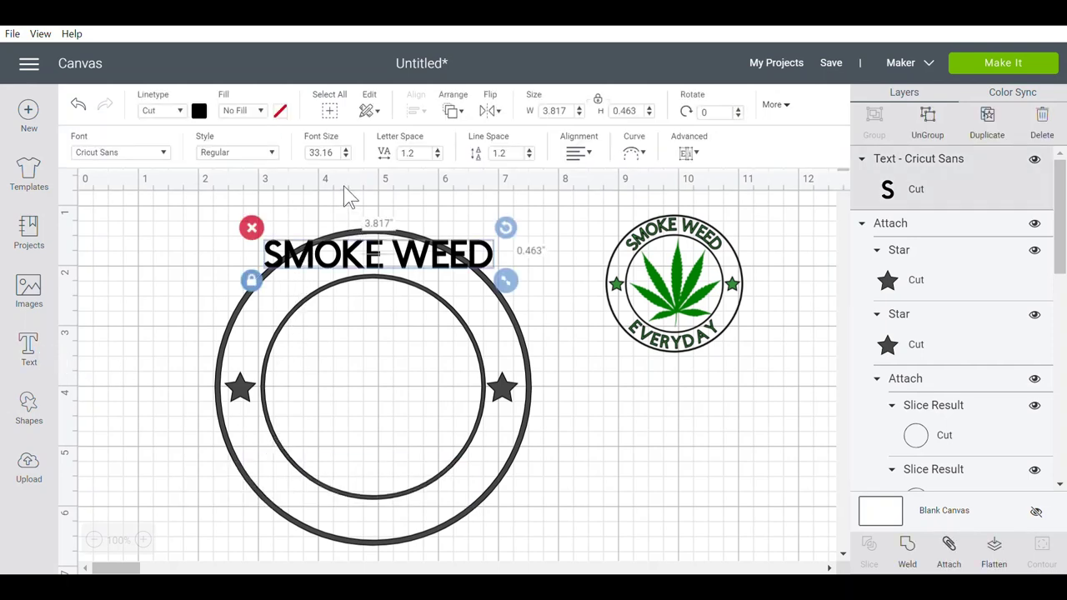
pyautogui.moveTo(344, 158); pyautogui.dragTo(309, 158)
pyautogui.write('33')
pyautogui.press('Return')
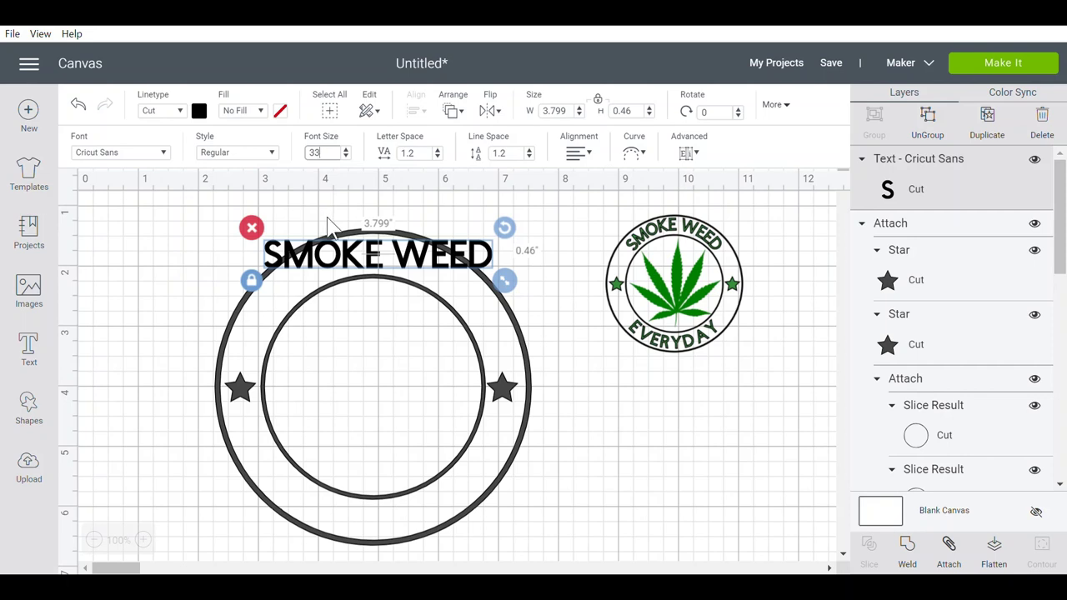
pyautogui.press('Tab')
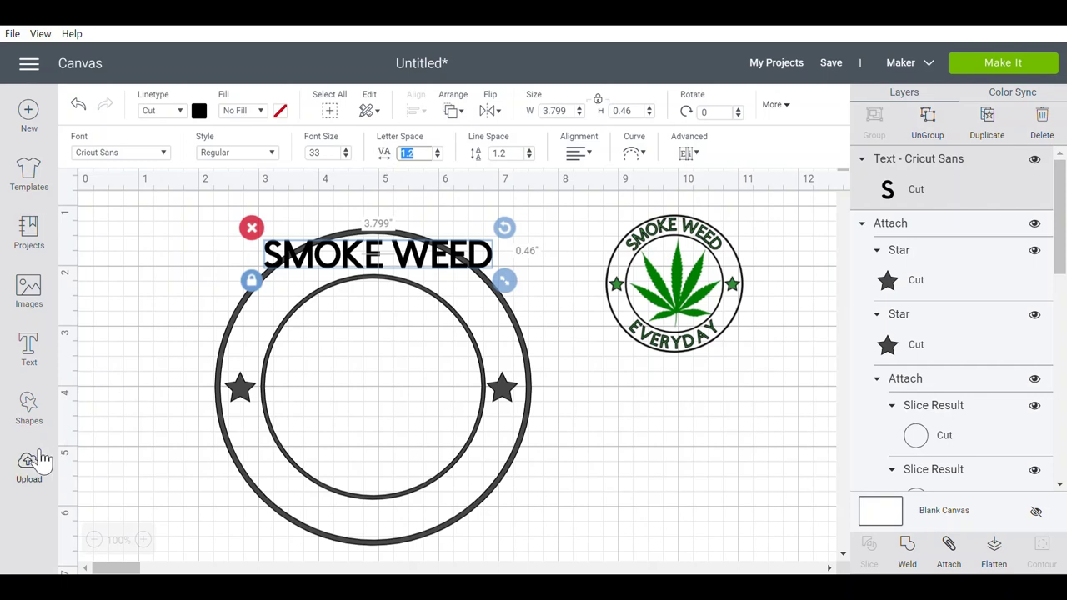
# - Add a second text reading "EVERYDAY" to the canvas
pyautogui.click(49, 350)
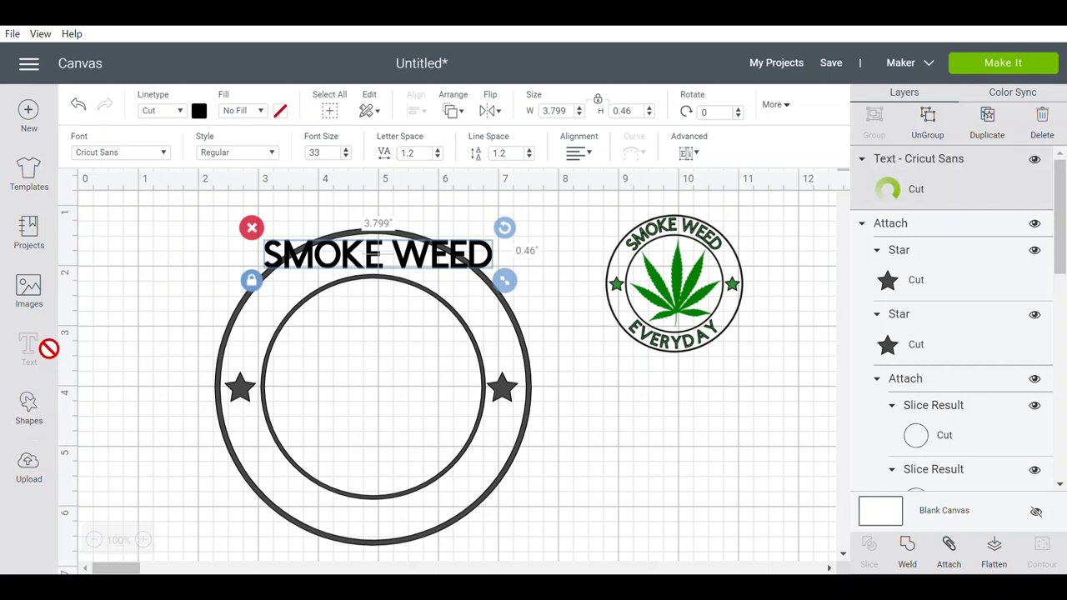
pyautogui.click(366, 375)
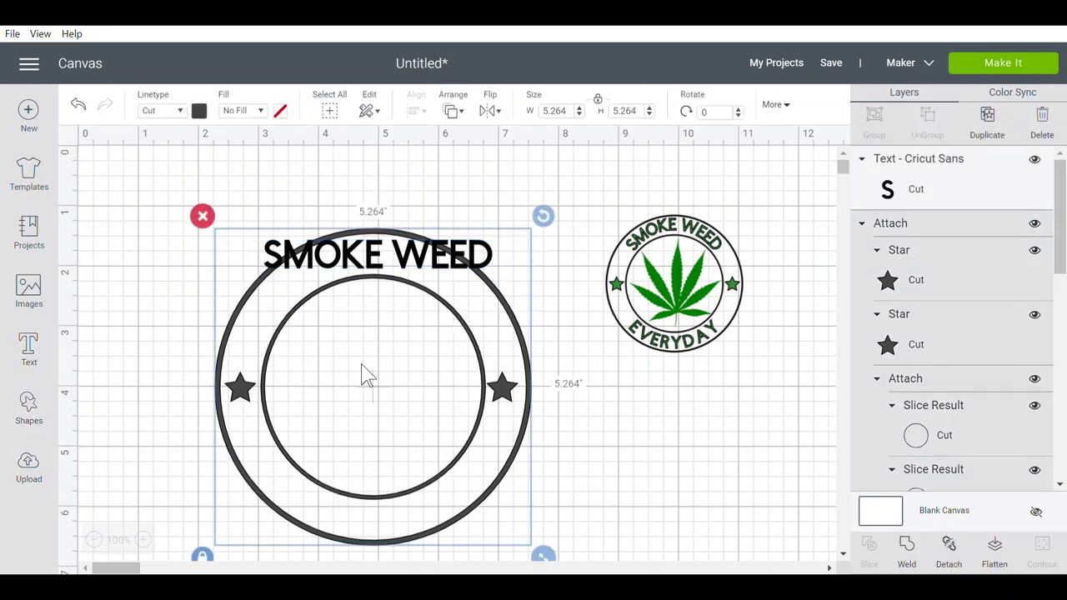
pyautogui.click(53, 358)
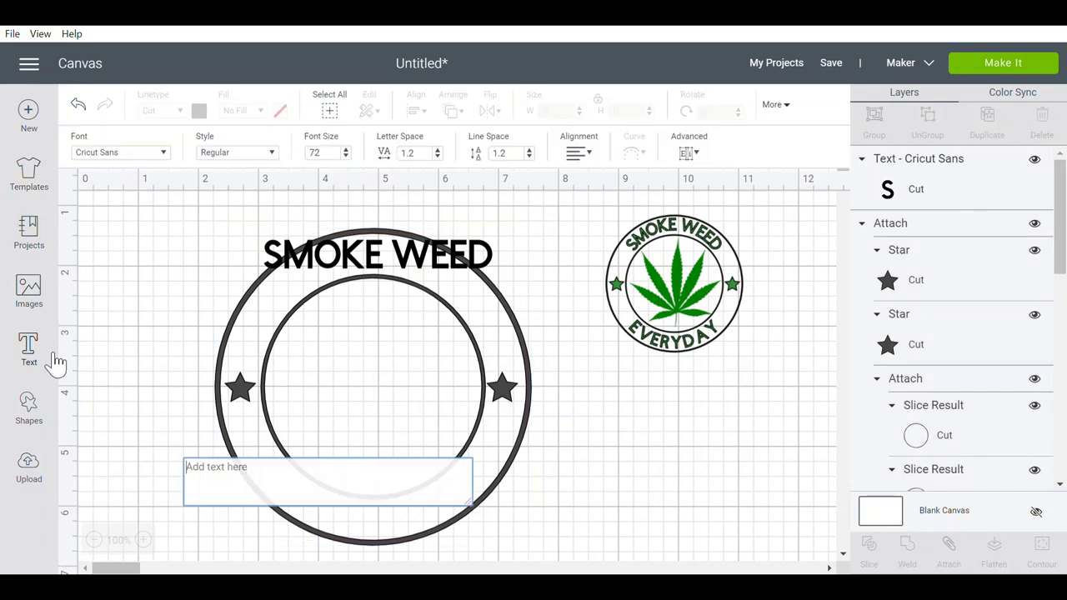
pyautogui.write('EVERYD')
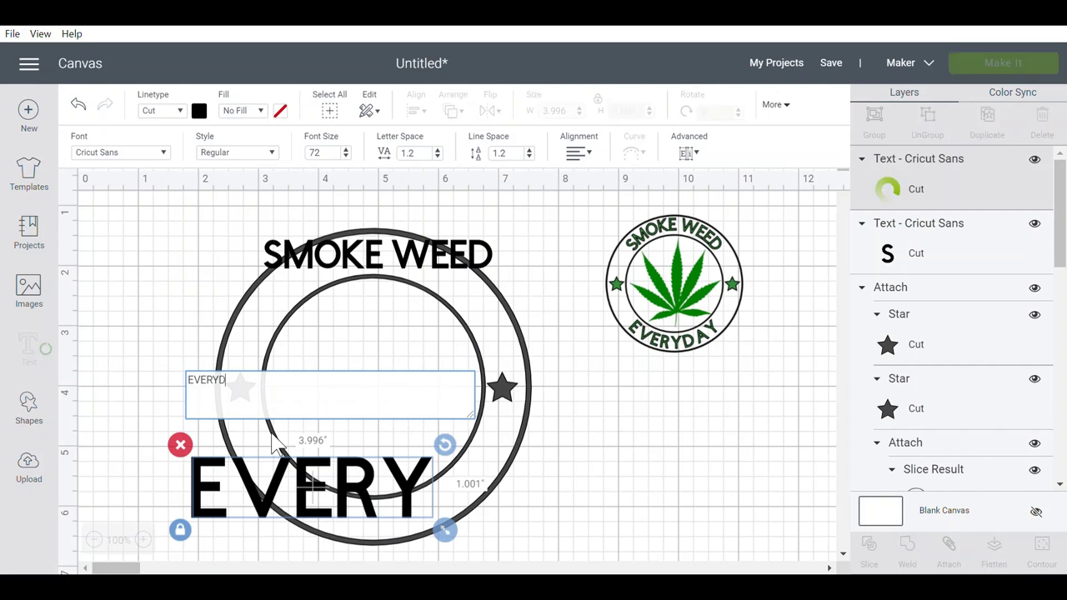
pyautogui.write('AY')
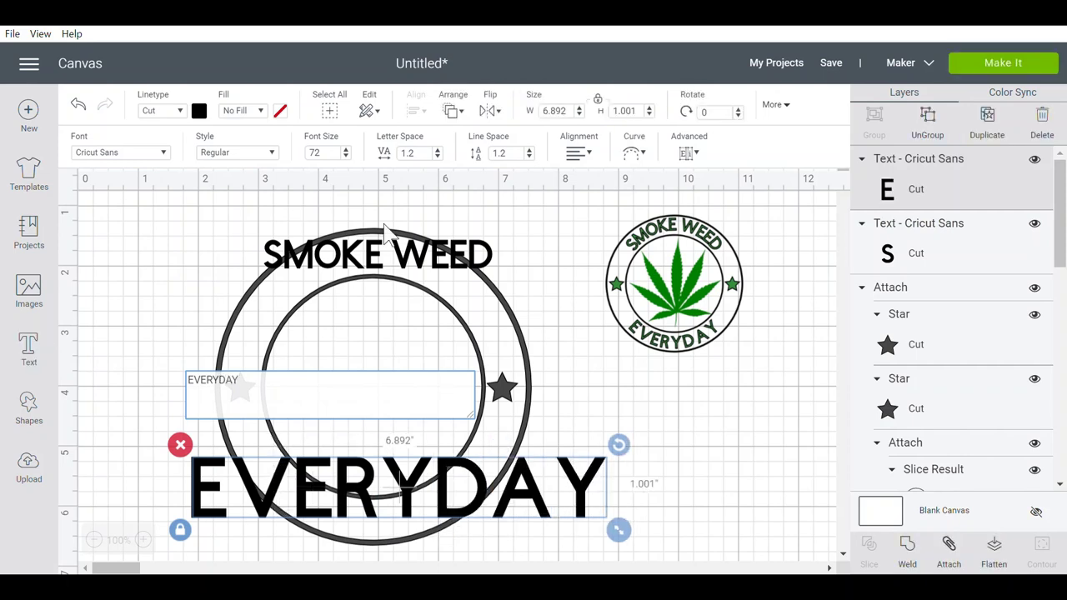
# - Set the font size of "EVERYDAY" to 33 and place the text over the lower part of the ring band
pyautogui.click(330, 164)
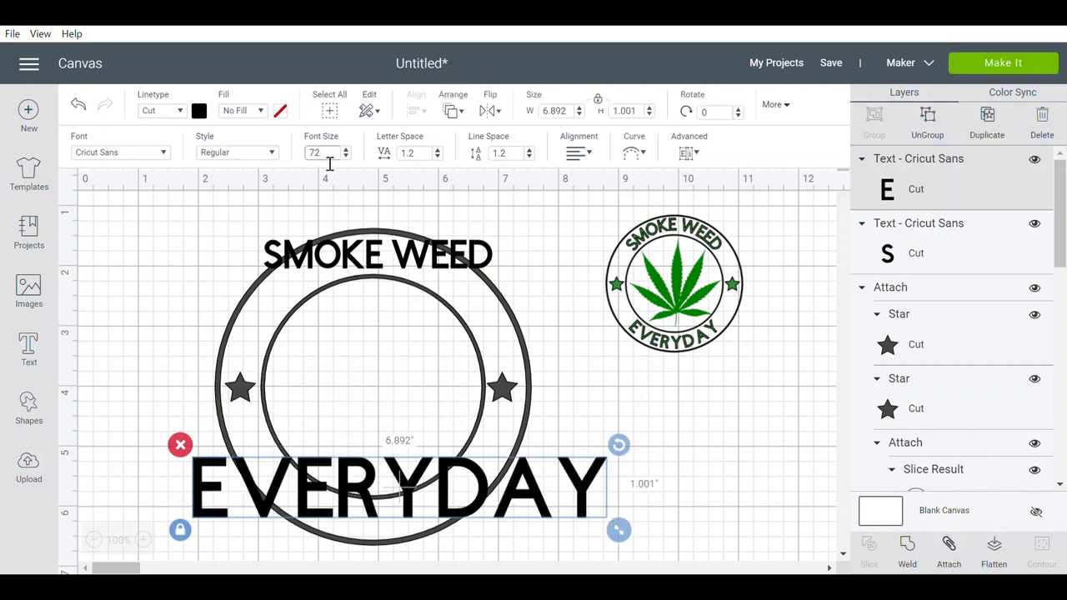
pyautogui.moveTo(331, 163); pyautogui.dragTo(298, 166)
pyautogui.press('Return')
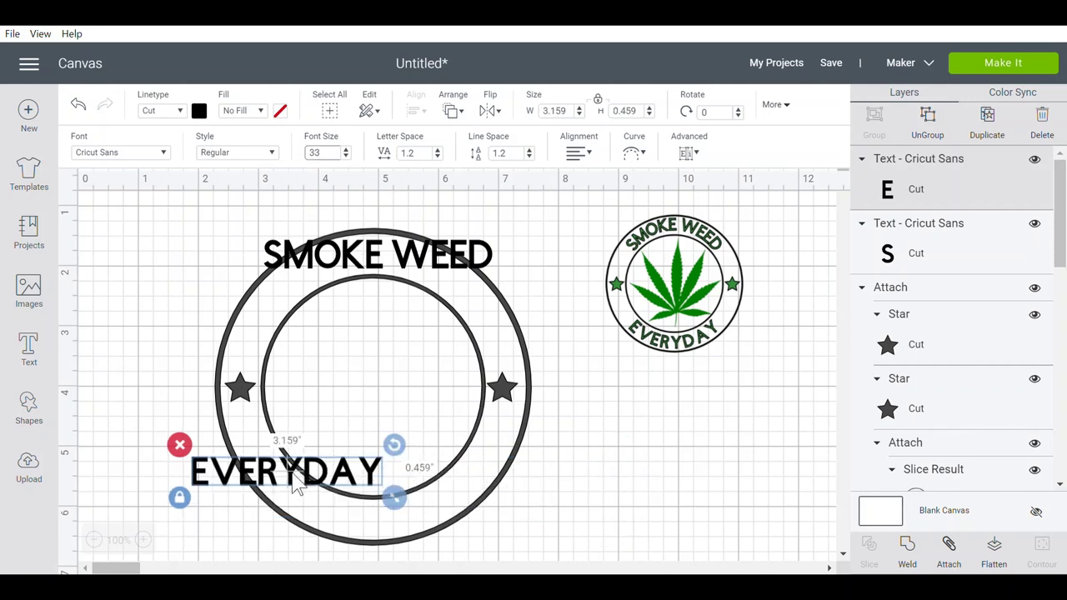
pyautogui.moveTo(296, 488); pyautogui.dragTo(377, 531)
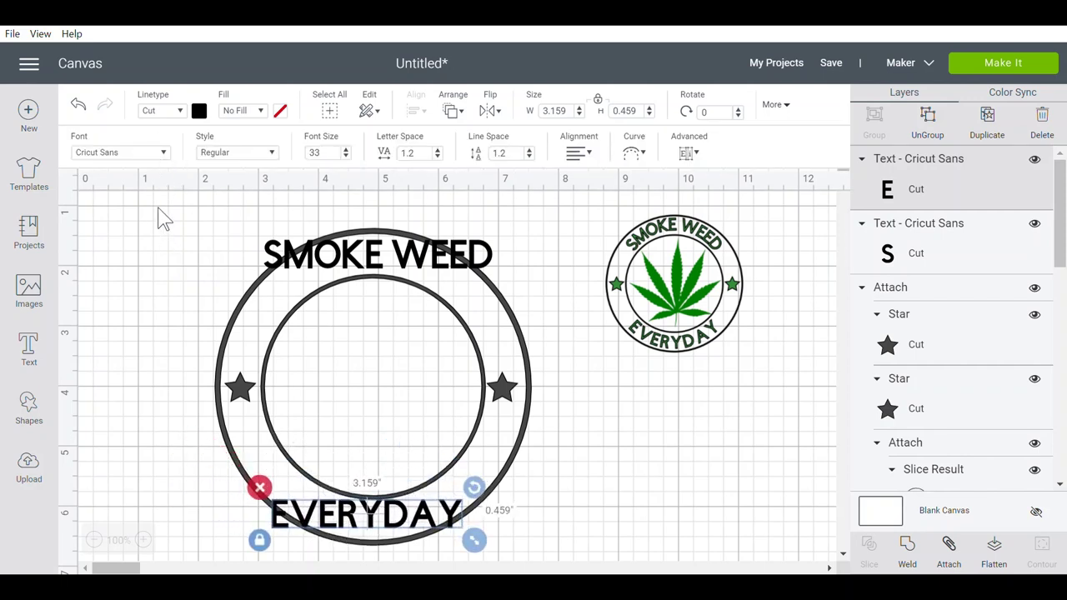
# - Select both texts together with the badge and center them horizontally
pyautogui.moveTo(157, 206); pyautogui.dragTo(579, 563)
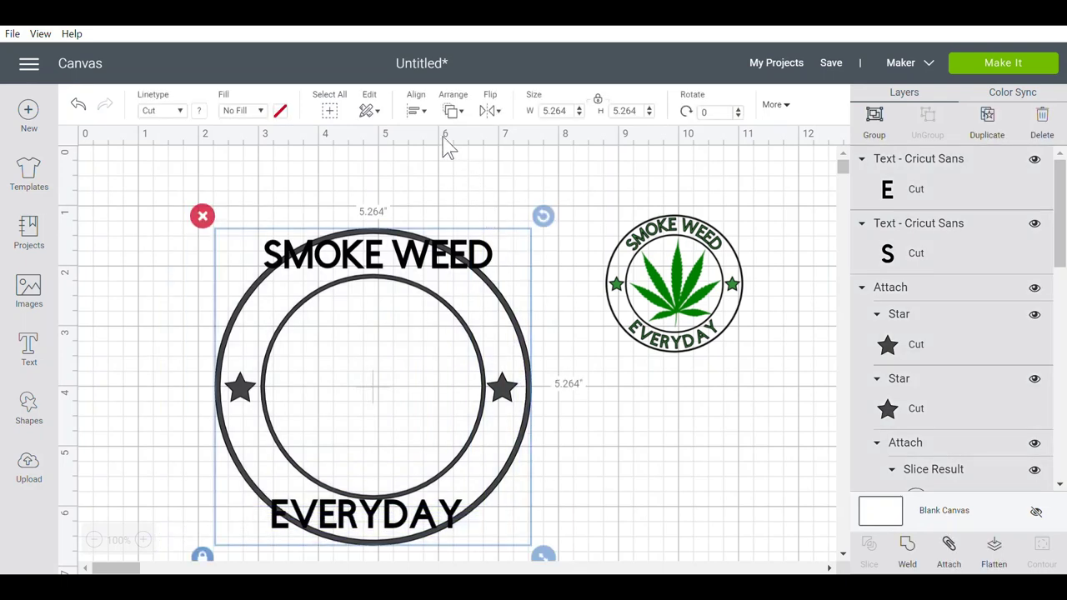
pyautogui.click(418, 115)
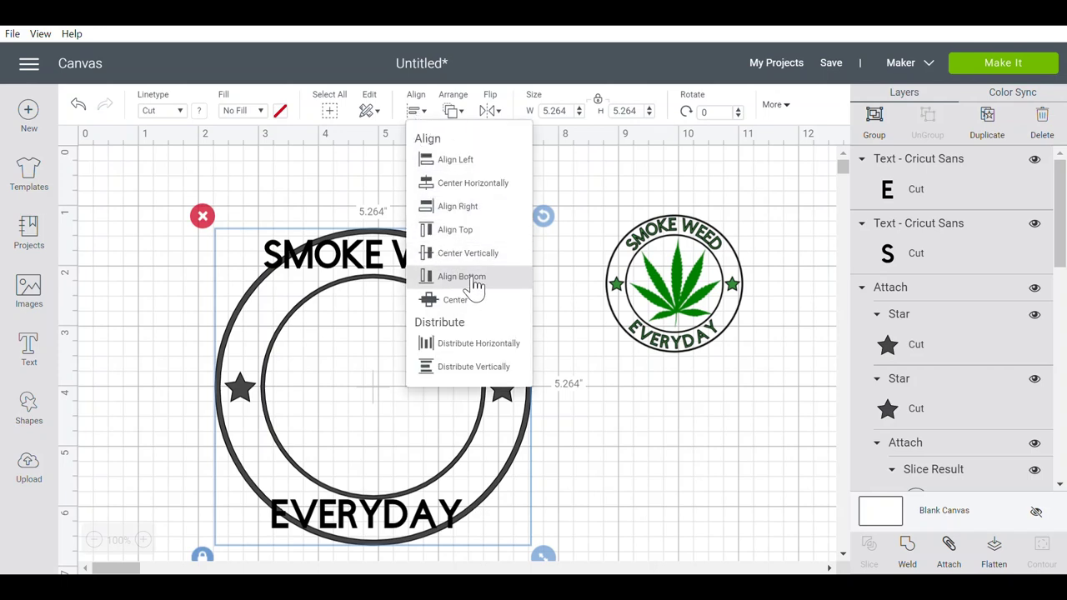
pyautogui.click(488, 191)
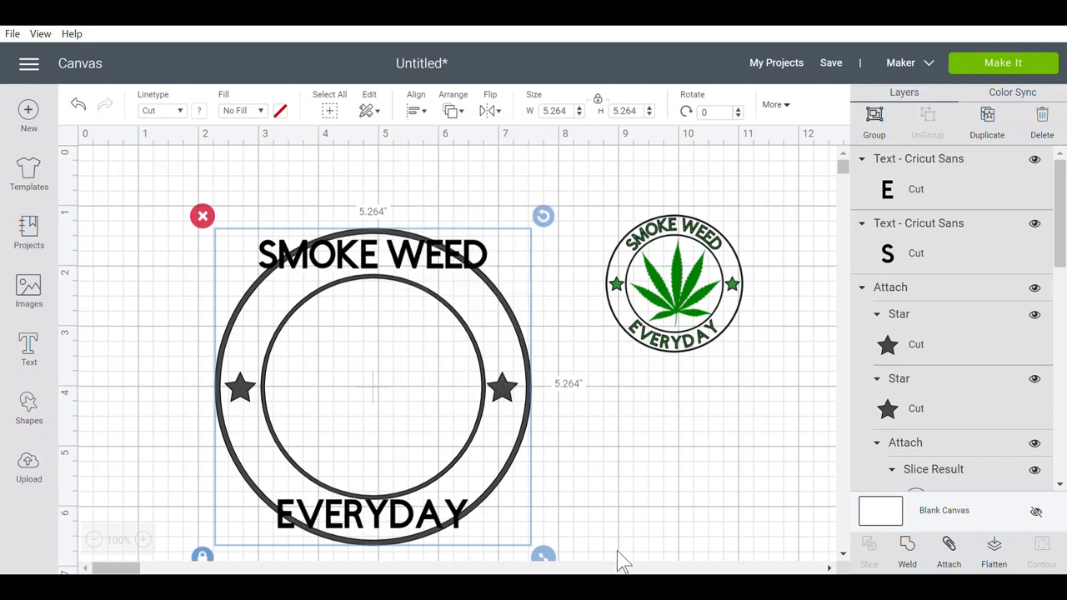
pyautogui.click(589, 483)
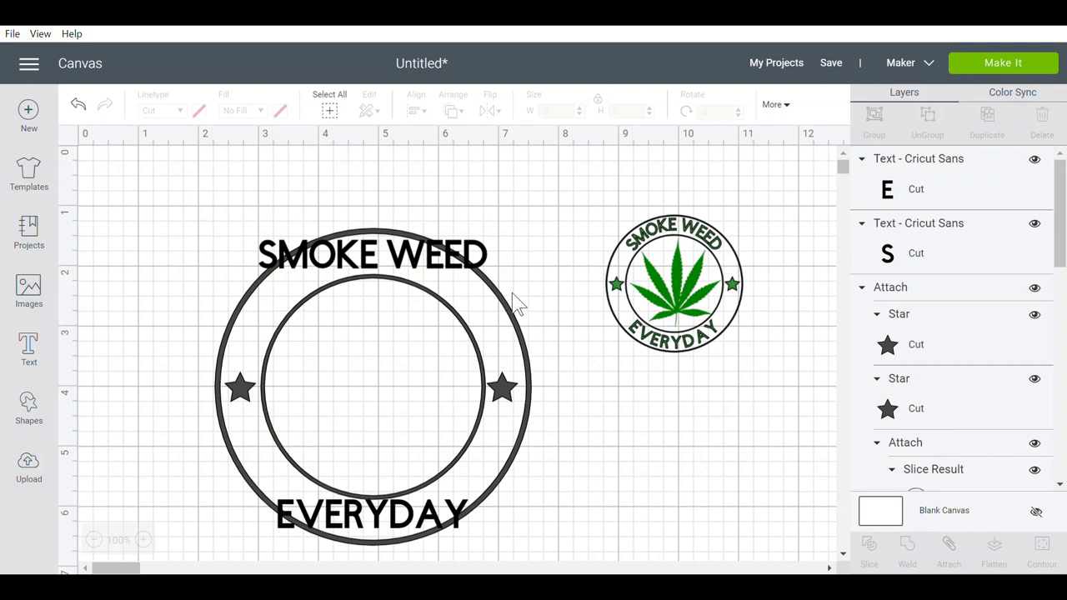
# - Curve the "SMOKE WEED" text upward with a diameter of about 4.315 so it follows the upper ring band
pyautogui.click(461, 275)
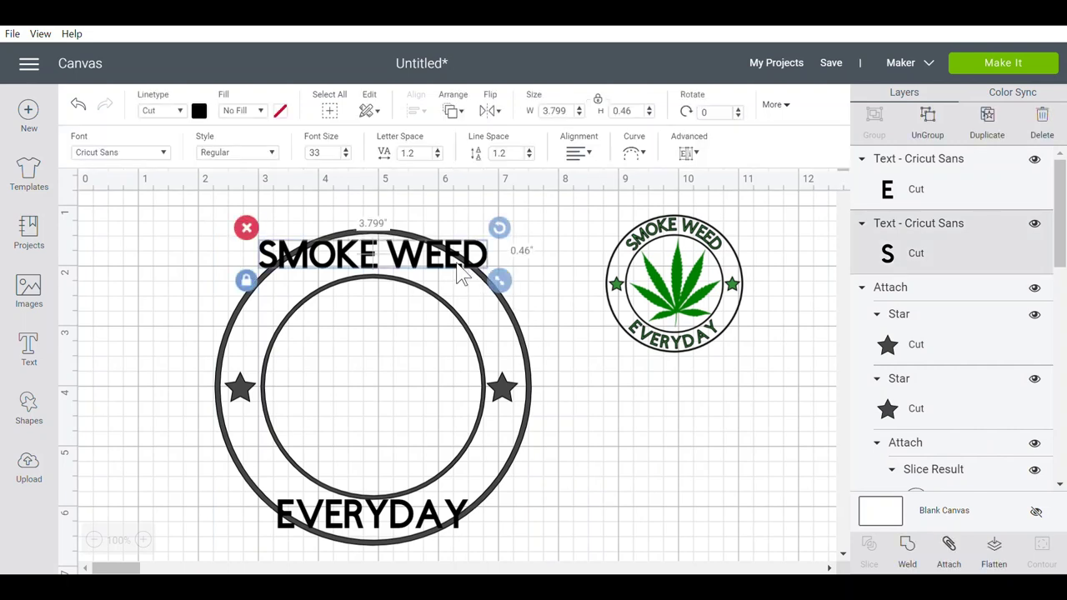
pyautogui.click(632, 153)
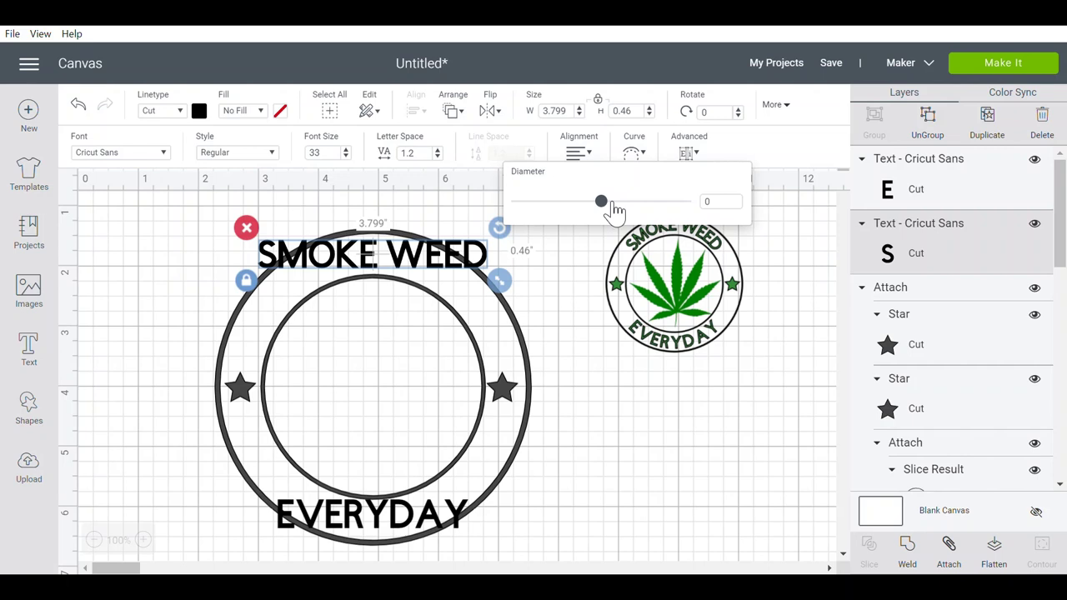
pyautogui.moveTo(614, 210); pyautogui.dragTo(657, 216)
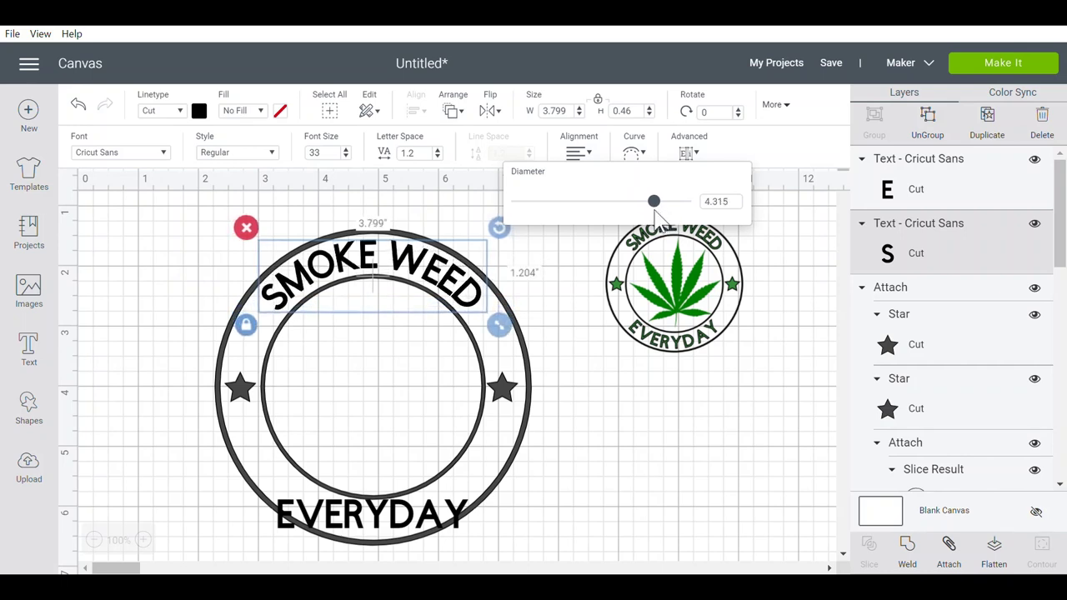
pyautogui.click(627, 441)
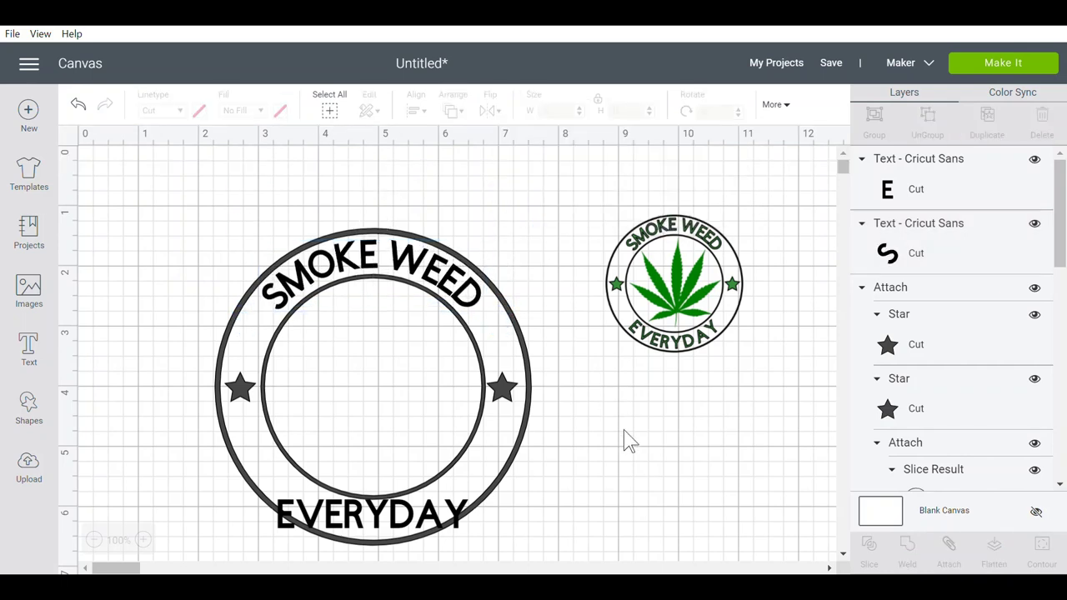
# - Curve the "EVERYDAY" text the opposite way with a diameter of about -4.128 so it follows the lower ring band
pyautogui.click(375, 532)
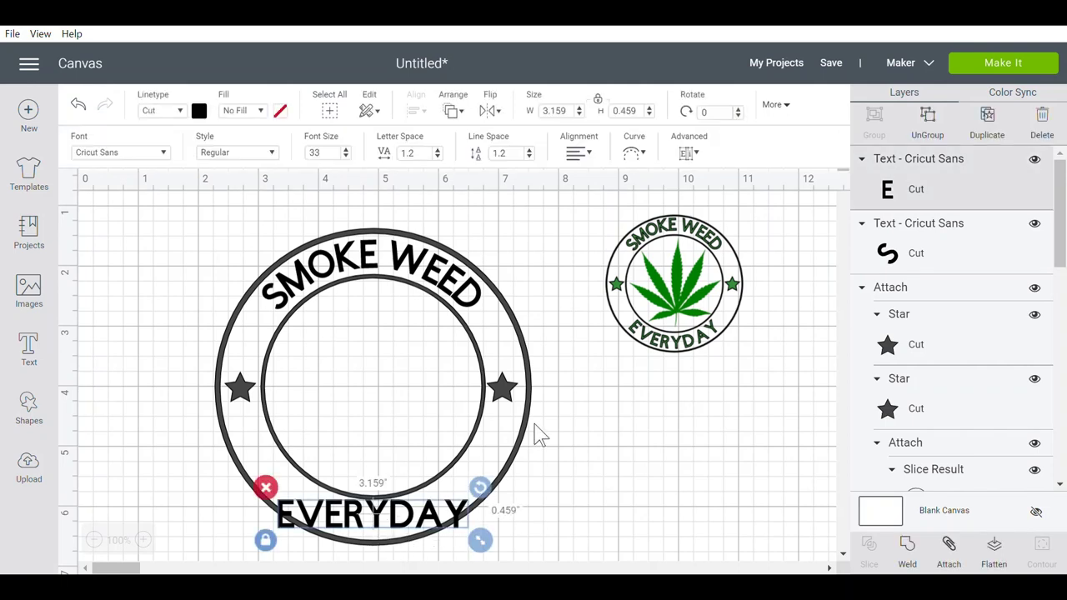
pyautogui.click(633, 155)
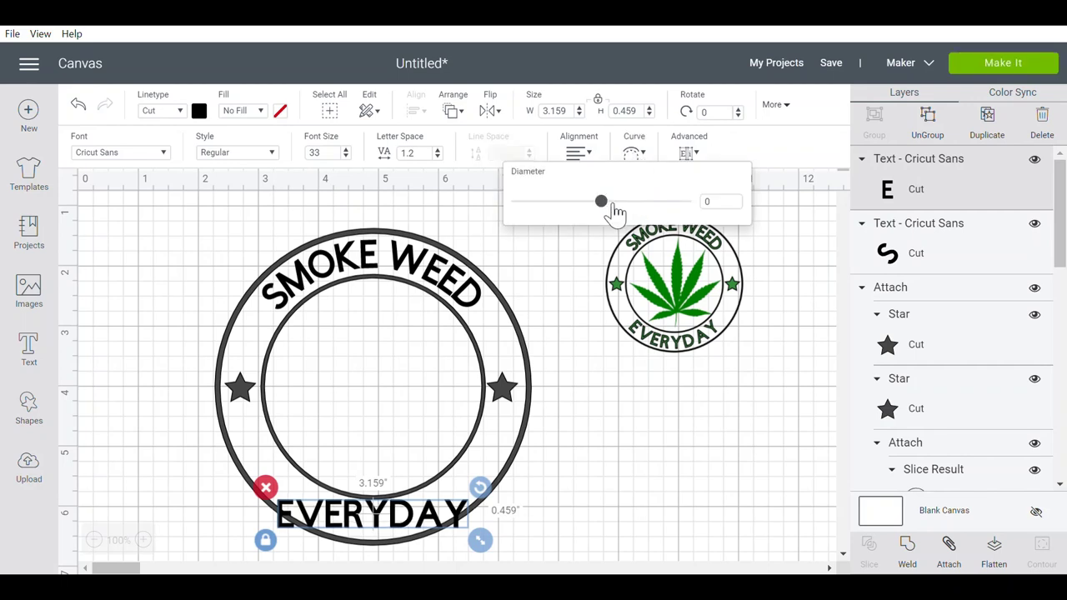
pyautogui.moveTo(612, 204); pyautogui.dragTo(551, 202)
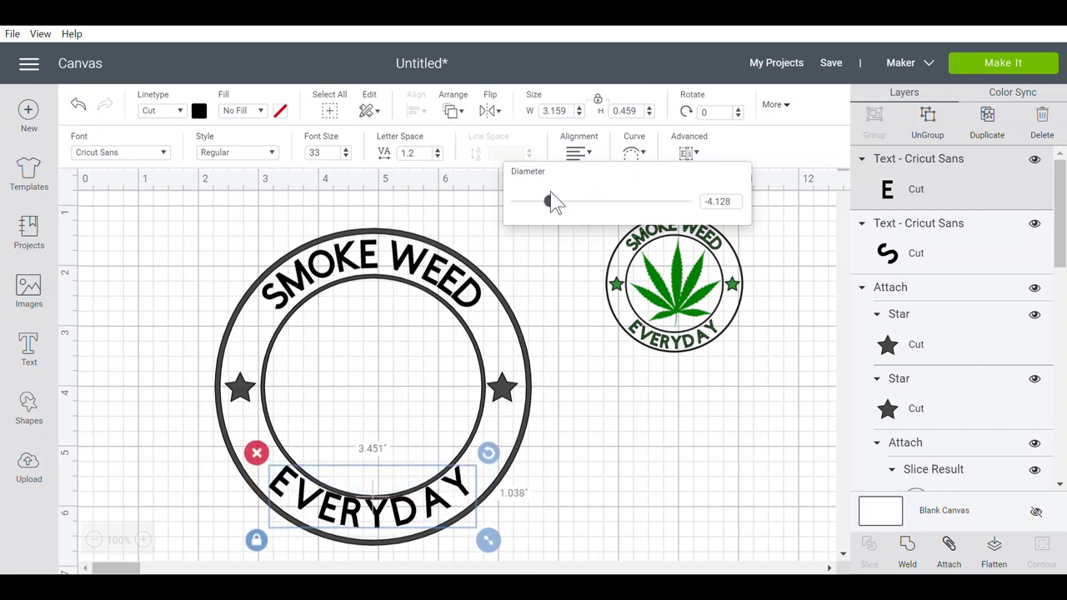
pyautogui.click(398, 537)
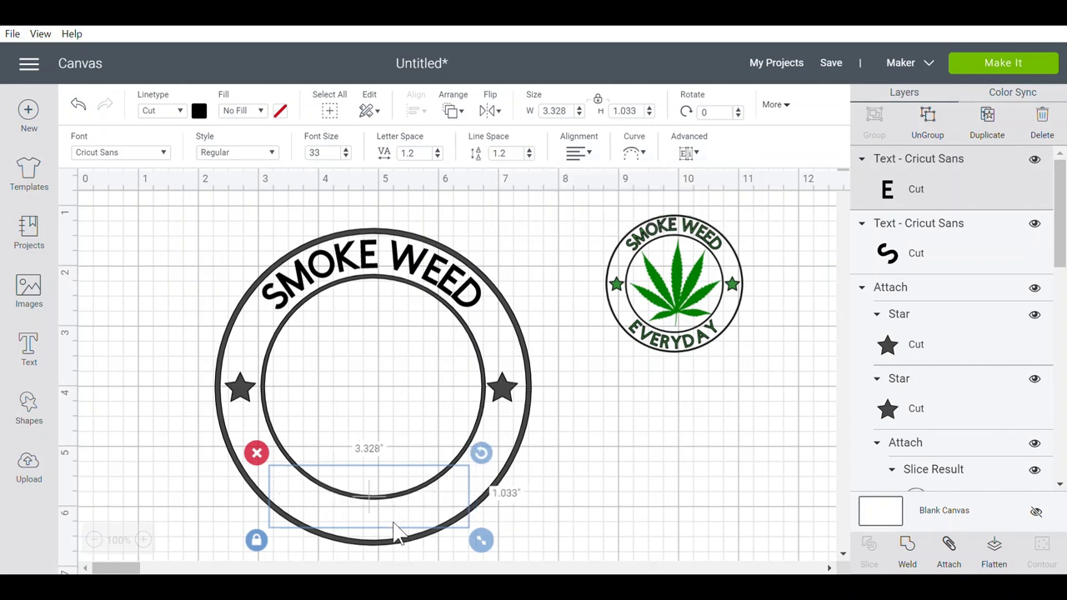
pyautogui.click(394, 523)
pyautogui.rightClick(394, 523)
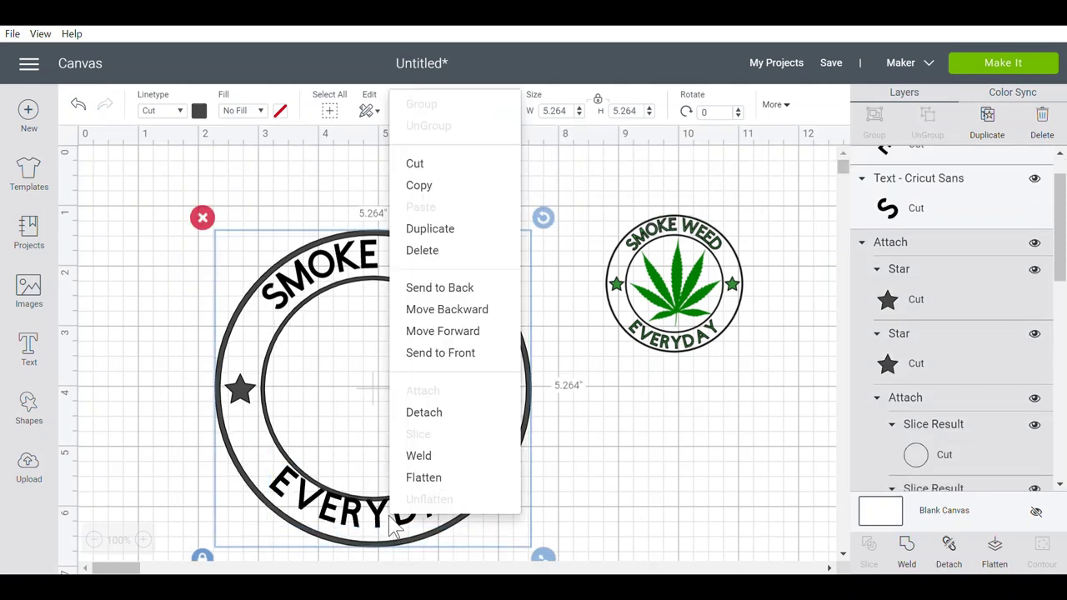
pyautogui.click(595, 506)
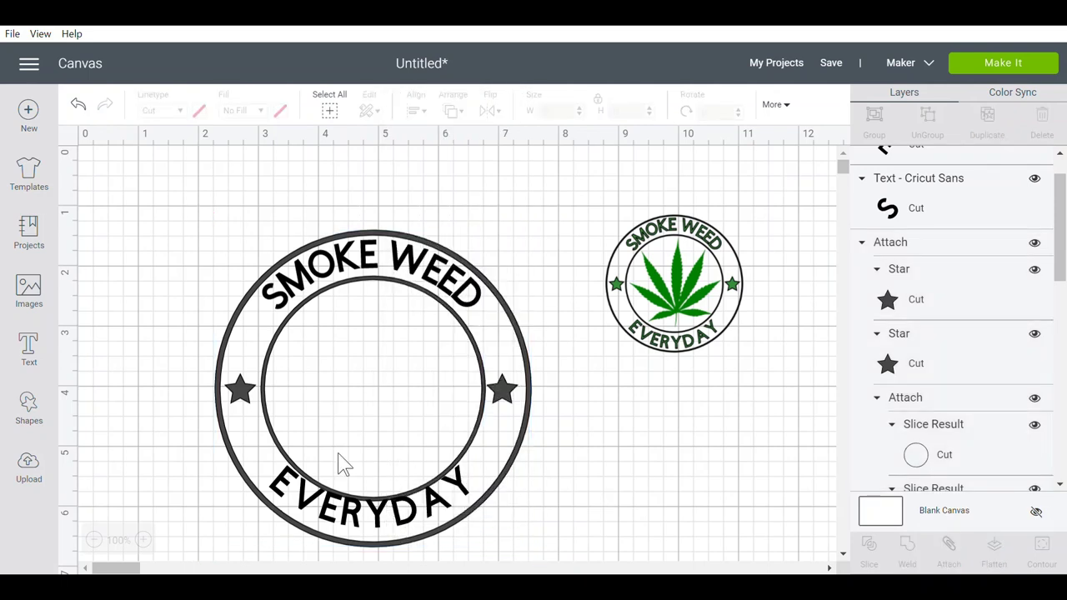
pyautogui.click(79, 105)
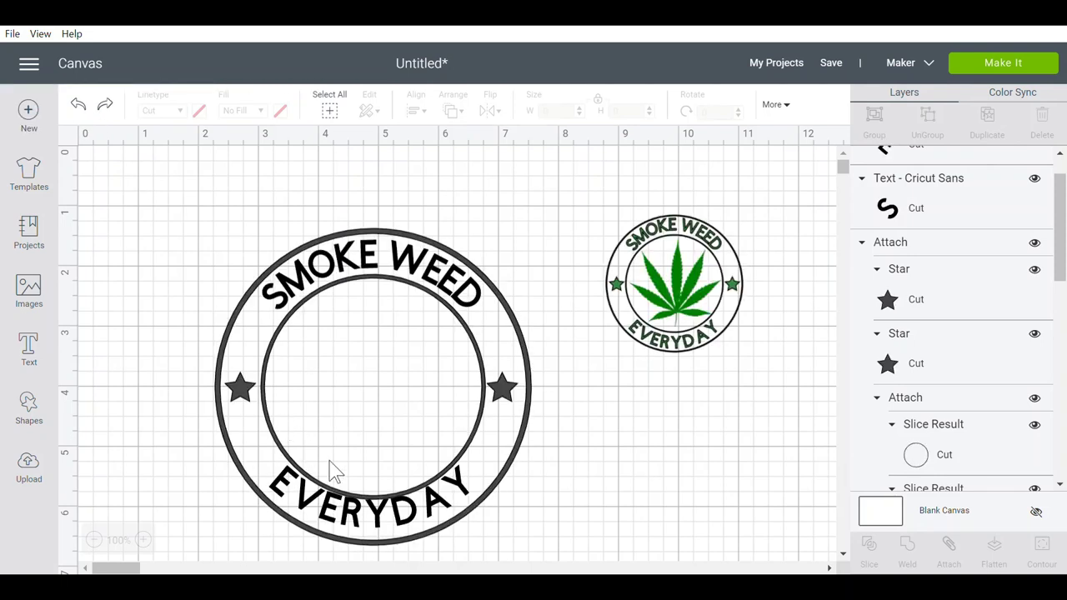
pyautogui.click(371, 521)
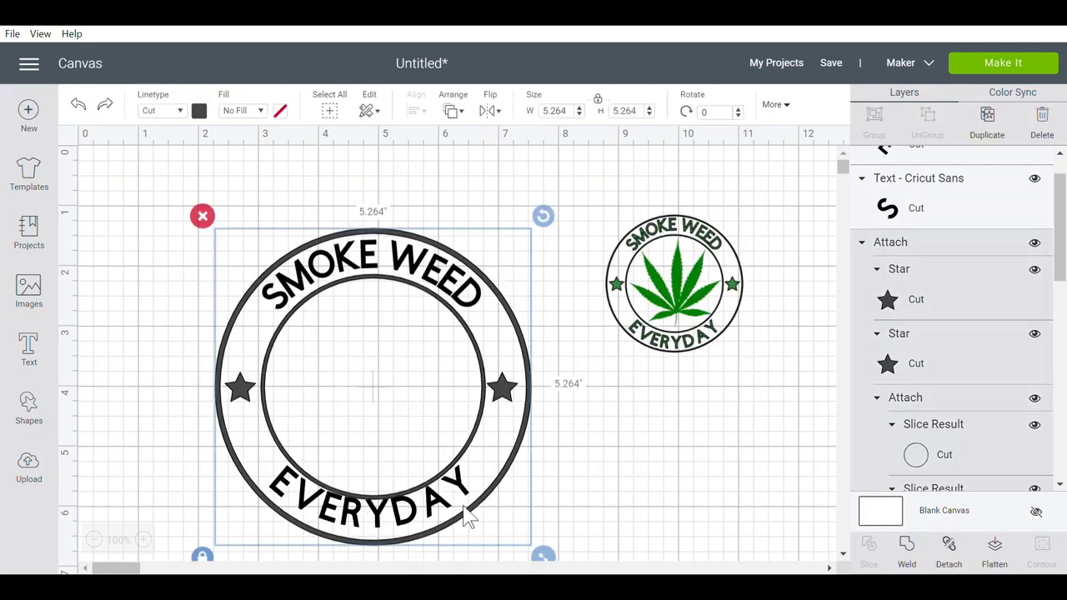
pyautogui.hotkey('ctrl', 'z')
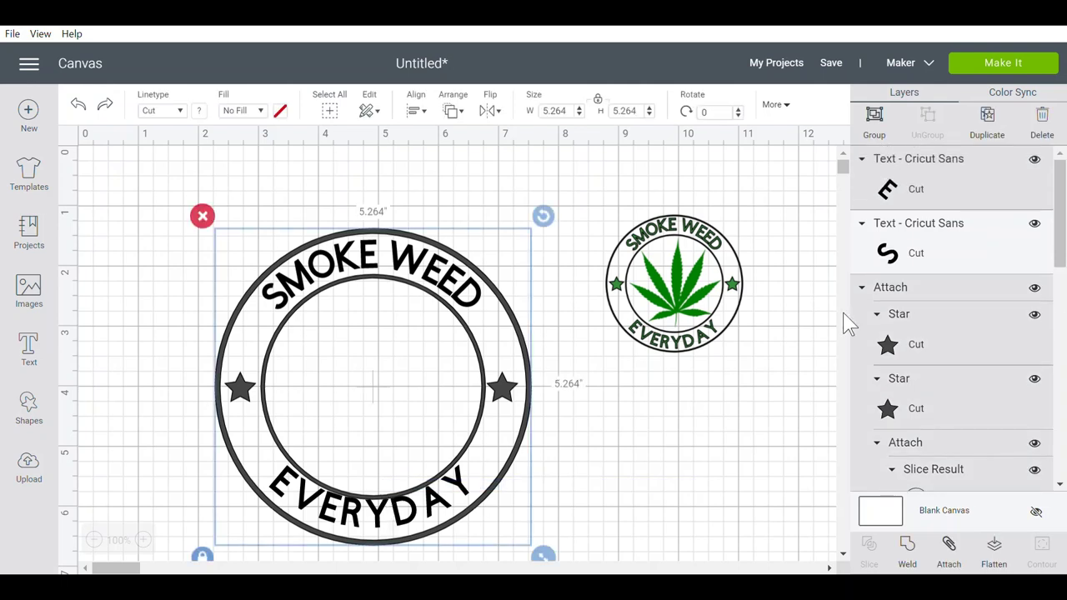
# - Move the curved "EVERYDAY" text slightly down so it sits evenly between the two rings
pyautogui.click(960, 174)
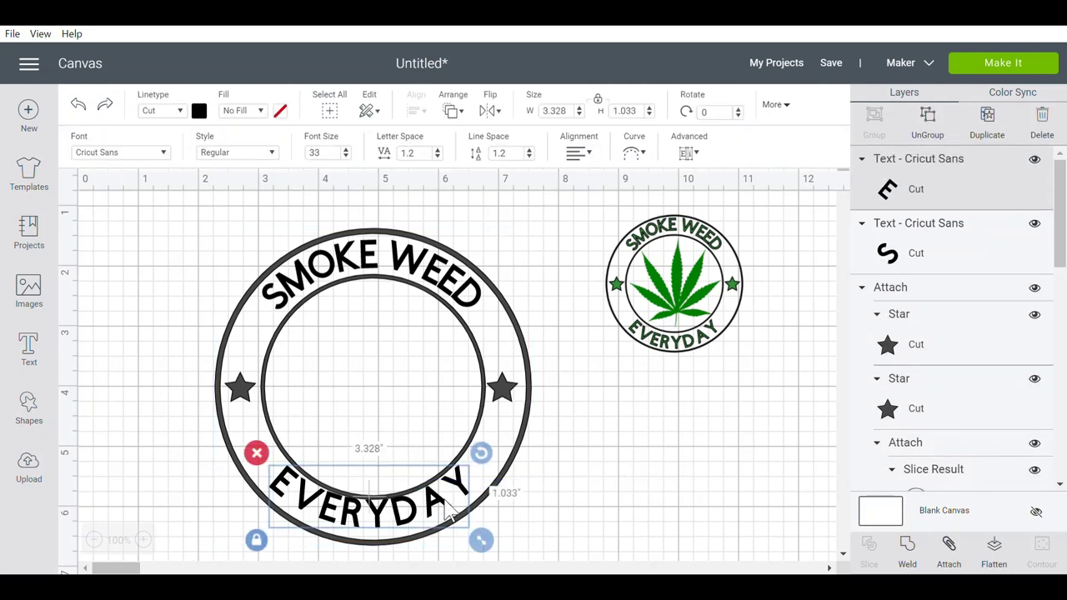
pyautogui.moveTo(448, 512); pyautogui.dragTo(450, 518)
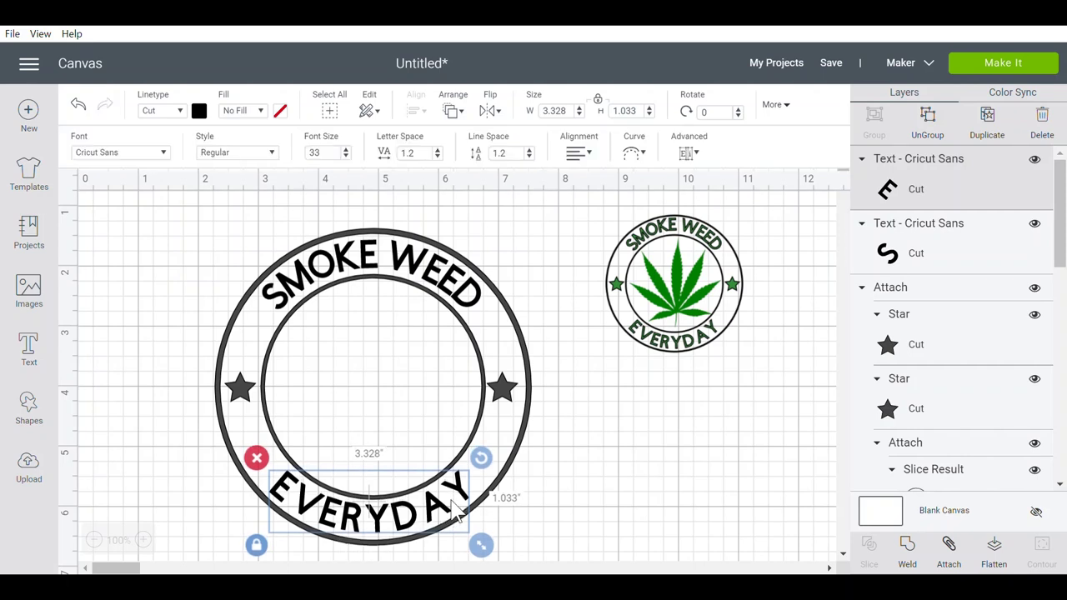
pyautogui.click(603, 469)
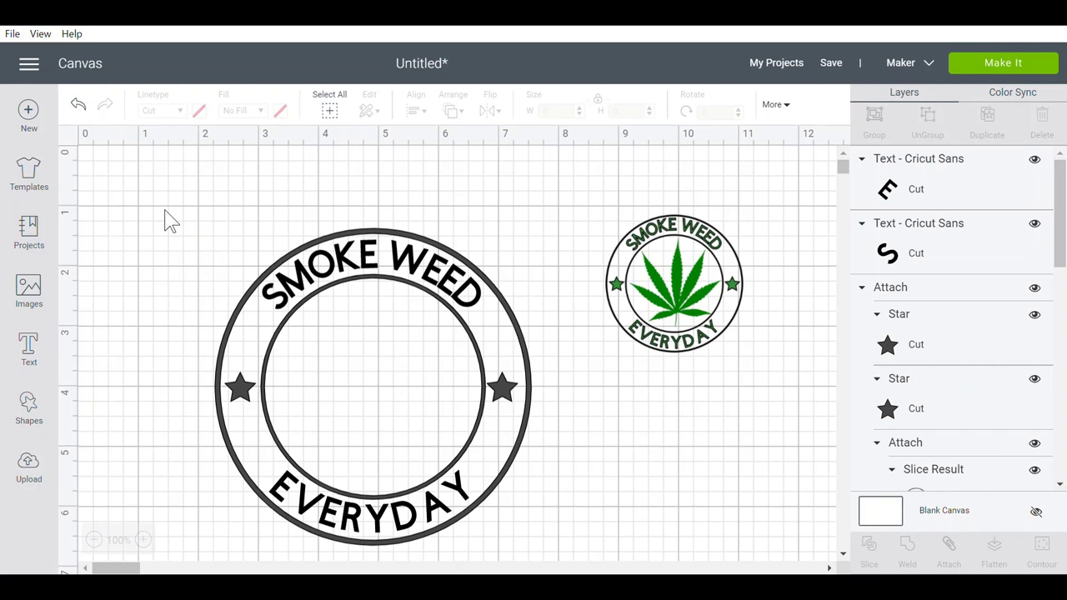
# - Attach both curved texts to the badge and move the whole badge up and left on the canvas
pyautogui.moveTo(164, 209); pyautogui.dragTo(572, 552)
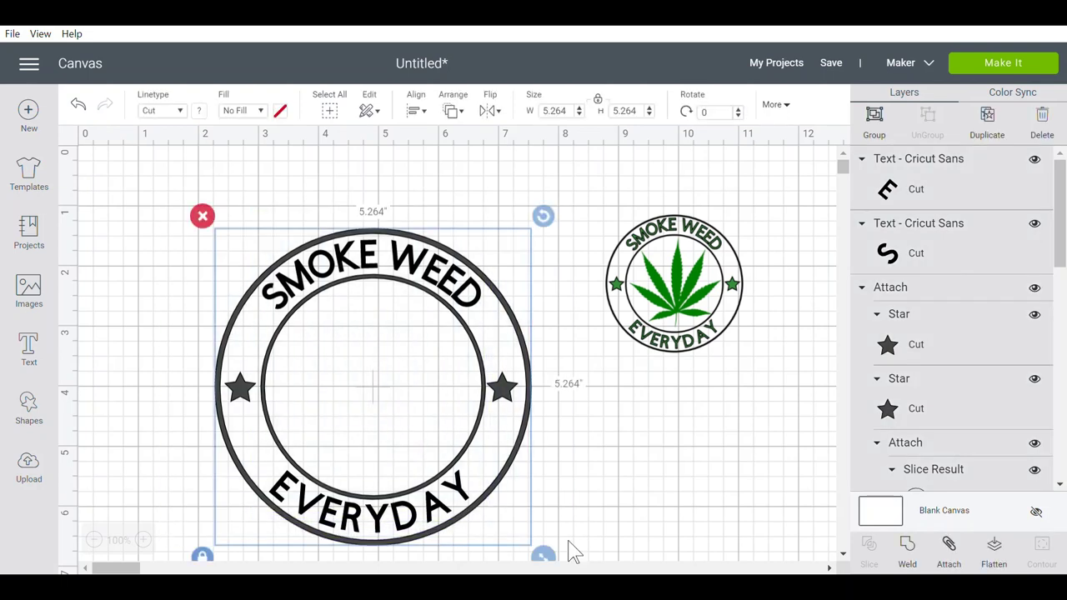
pyautogui.click(957, 565)
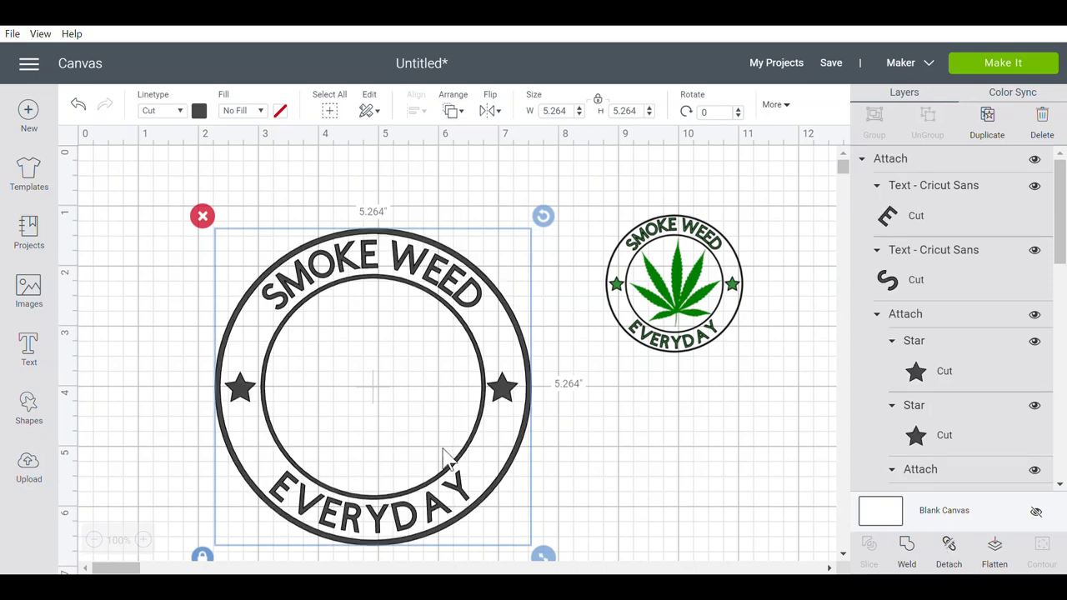
pyautogui.moveTo(433, 513); pyautogui.dragTo(402, 470)
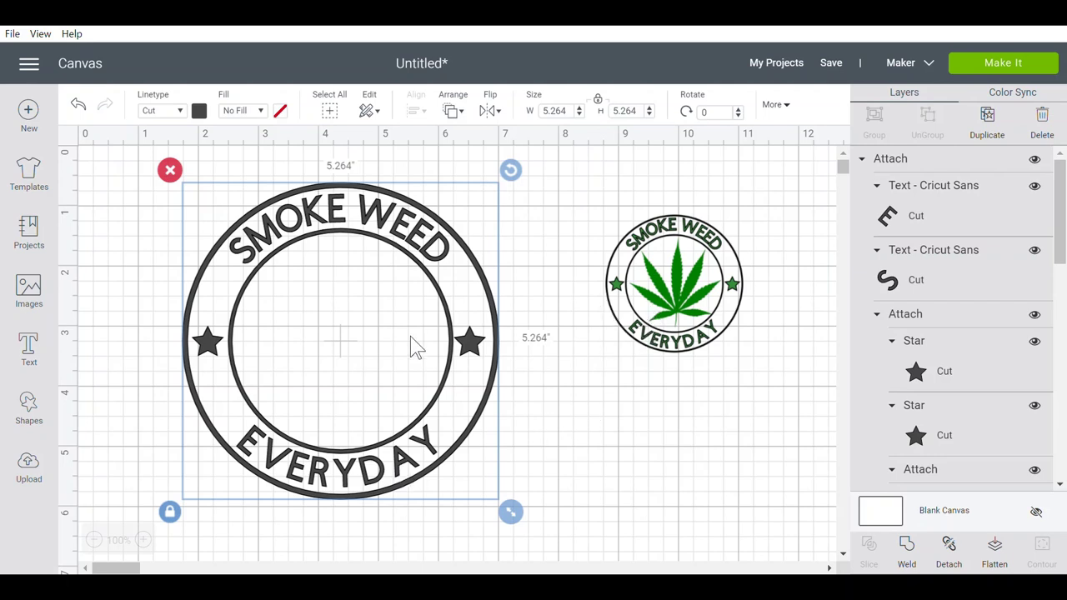
pyautogui.click(101, 461)
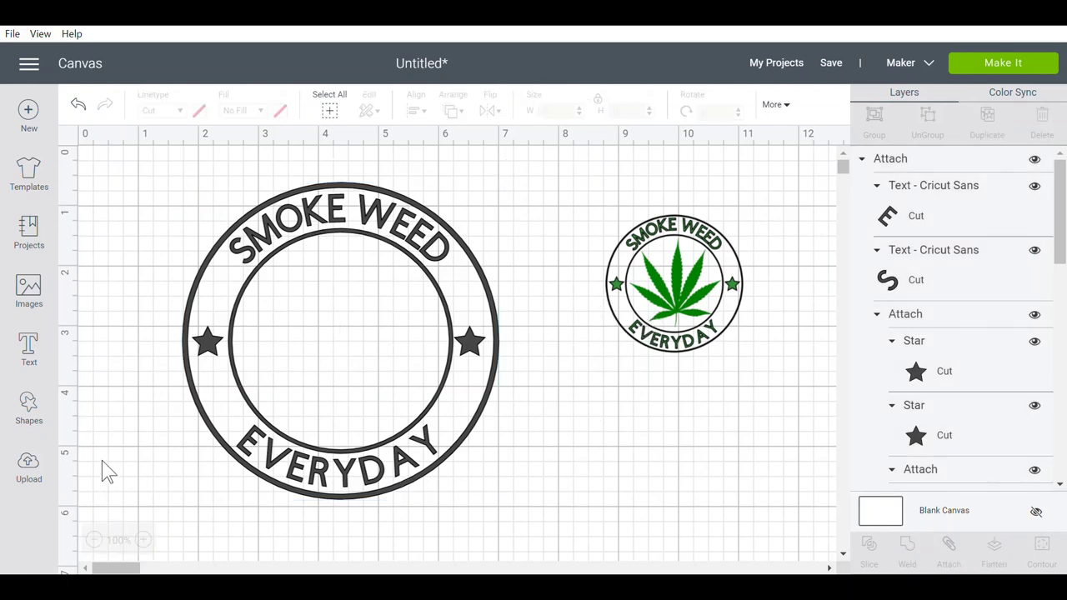
# - Insert the green leaf image from the recently uploaded images onto the canvas
pyautogui.click(28, 469)
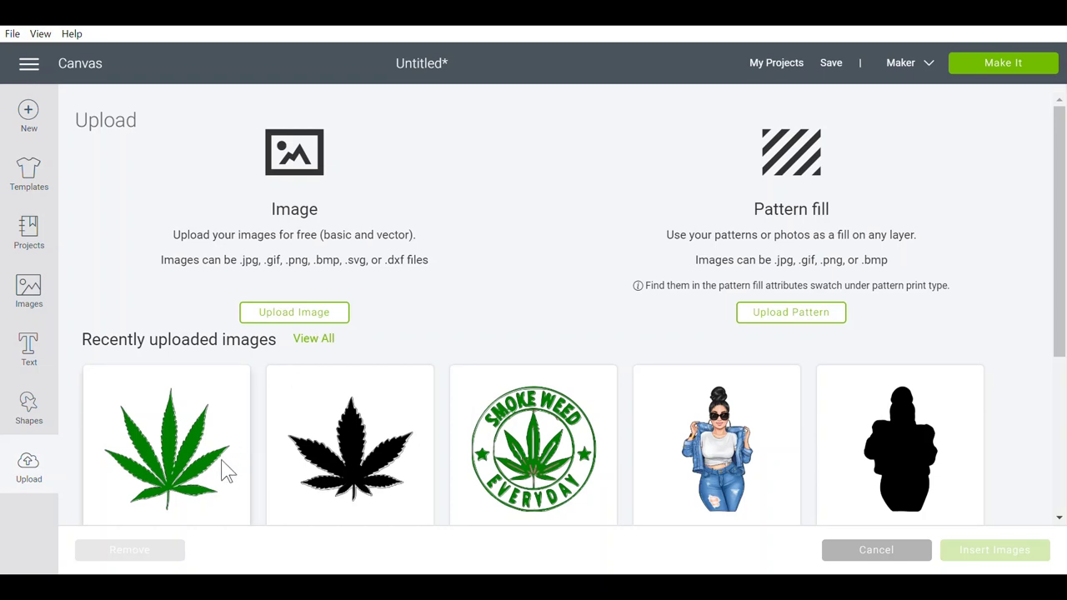
pyautogui.click(219, 422)
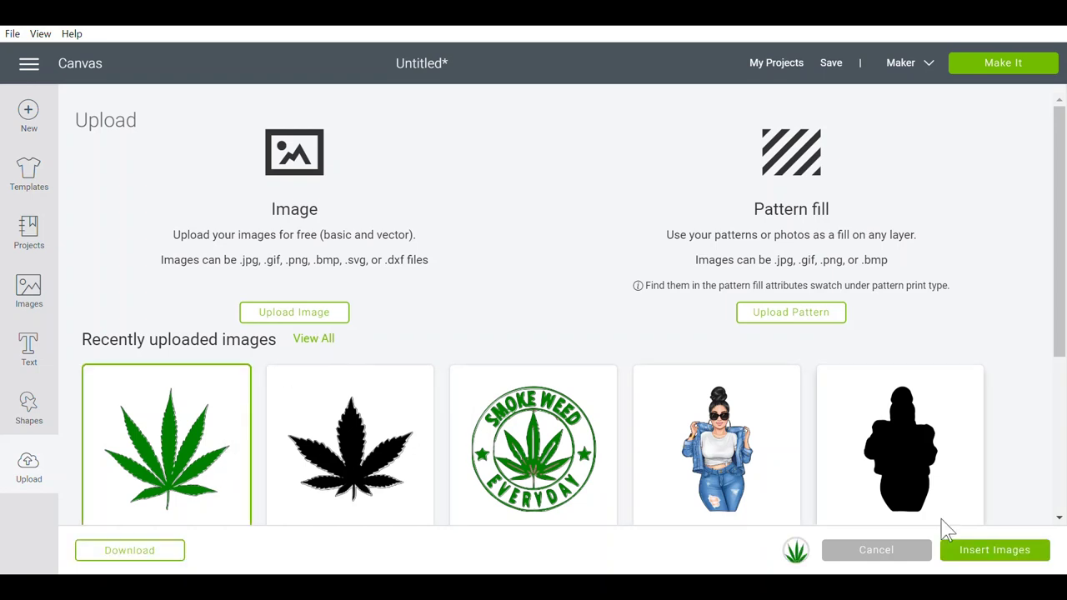
pyautogui.click(984, 557)
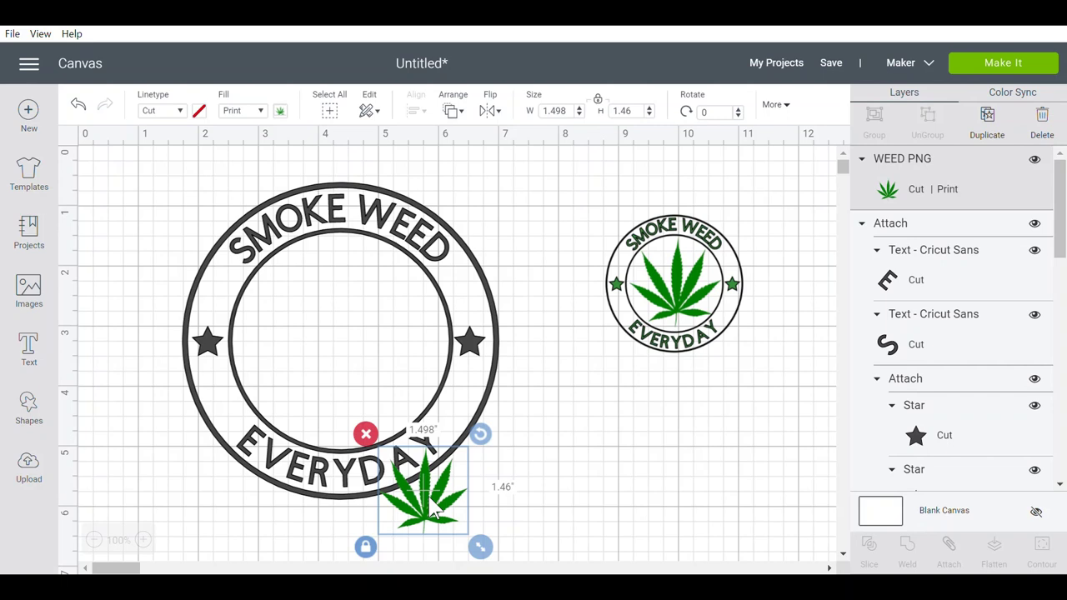
# - Place the leaf inside the badge's inner ring and enlarge it proportionally until it nearly fills the circle
pyautogui.moveTo(434, 513); pyautogui.dragTo(330, 340)
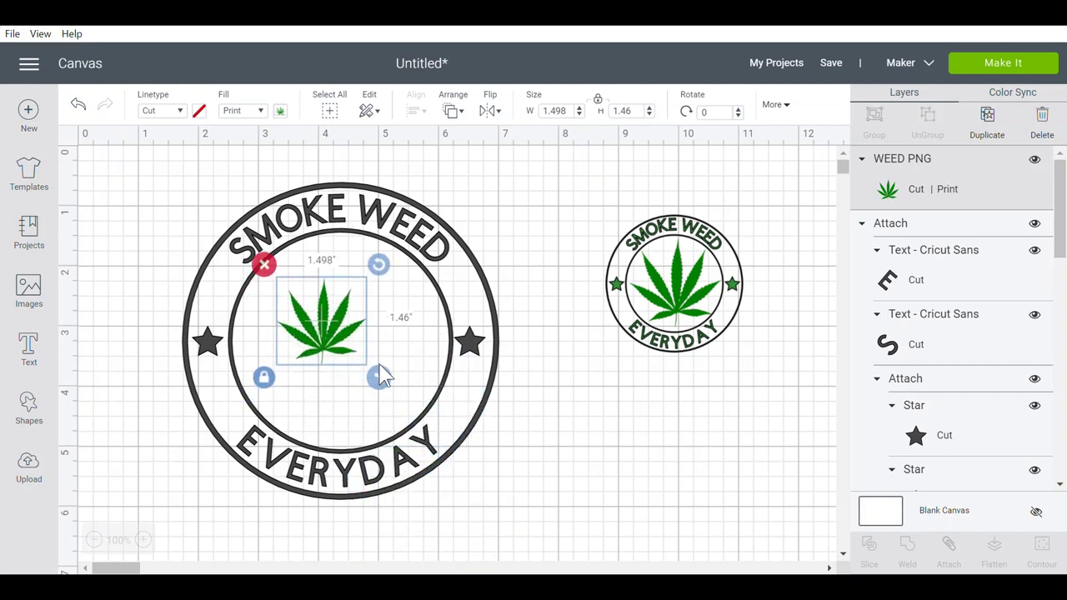
pyautogui.moveTo(380, 379); pyautogui.dragTo(495, 491)
pyautogui.moveTo(380, 402); pyautogui.dragTo(337, 359)
pyautogui.click(629, 433)
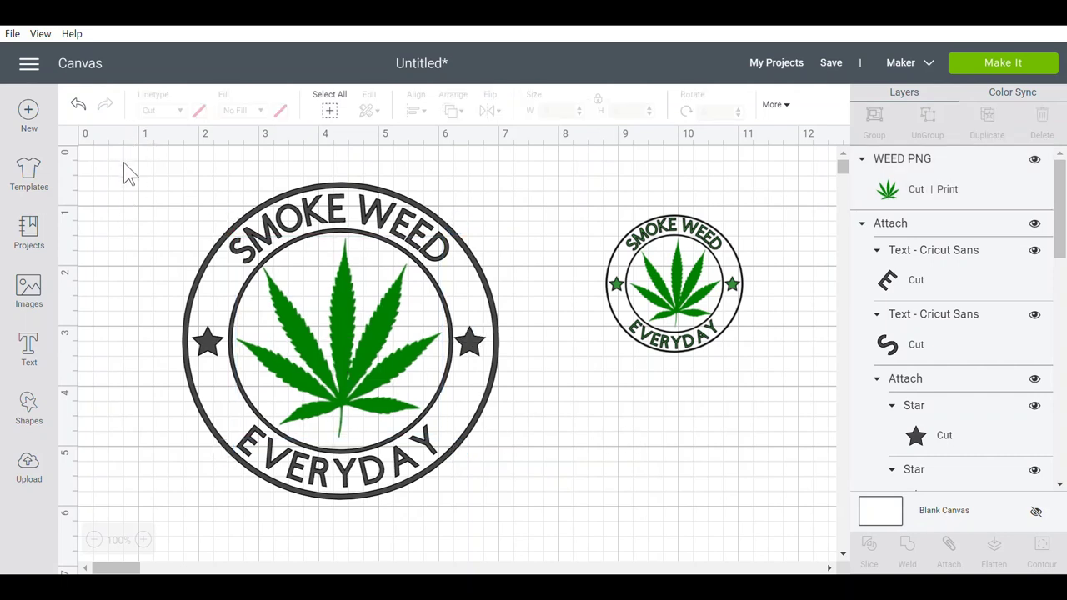
# - Select the leaf together with the badge and center them on each other both horizontally and vertically
pyautogui.moveTo(124, 159); pyautogui.dragTo(395, 383)
pyautogui.moveTo(587, 567); pyautogui.dragTo(548, 528)
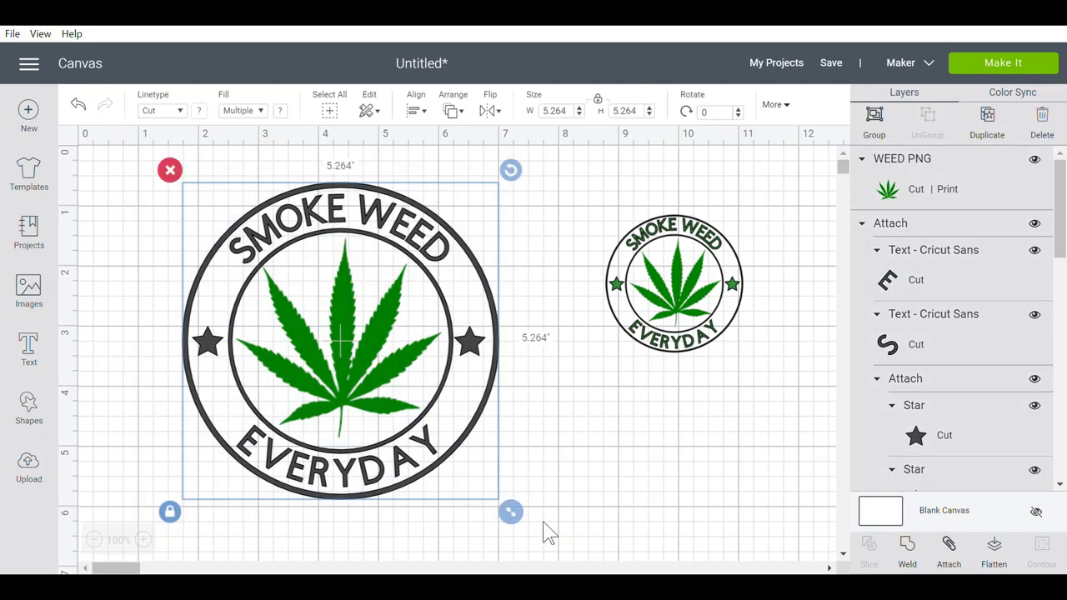
pyautogui.click(421, 112)
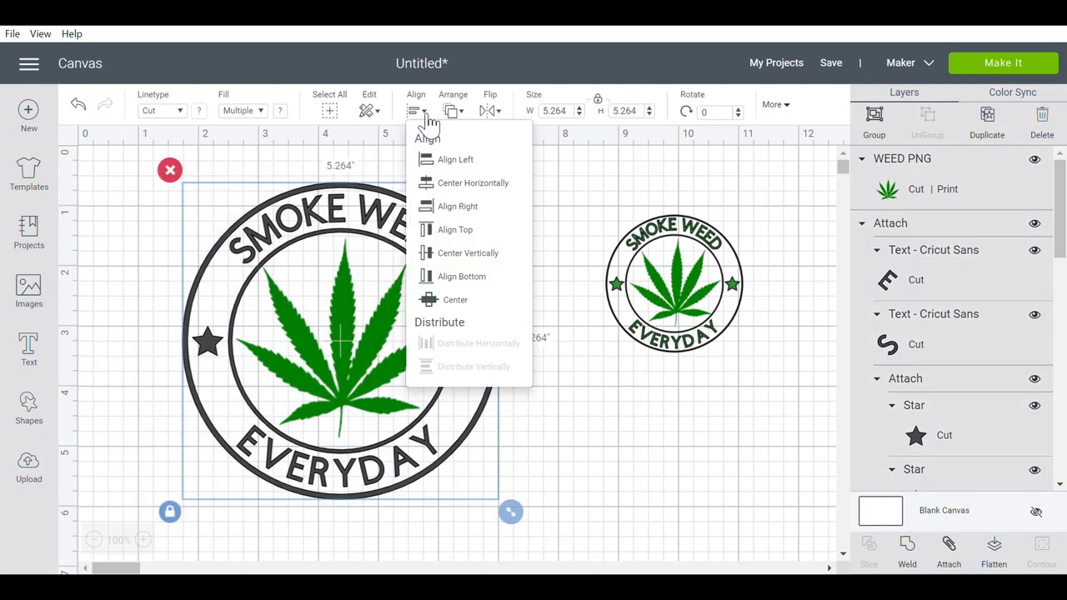
pyautogui.click(478, 301)
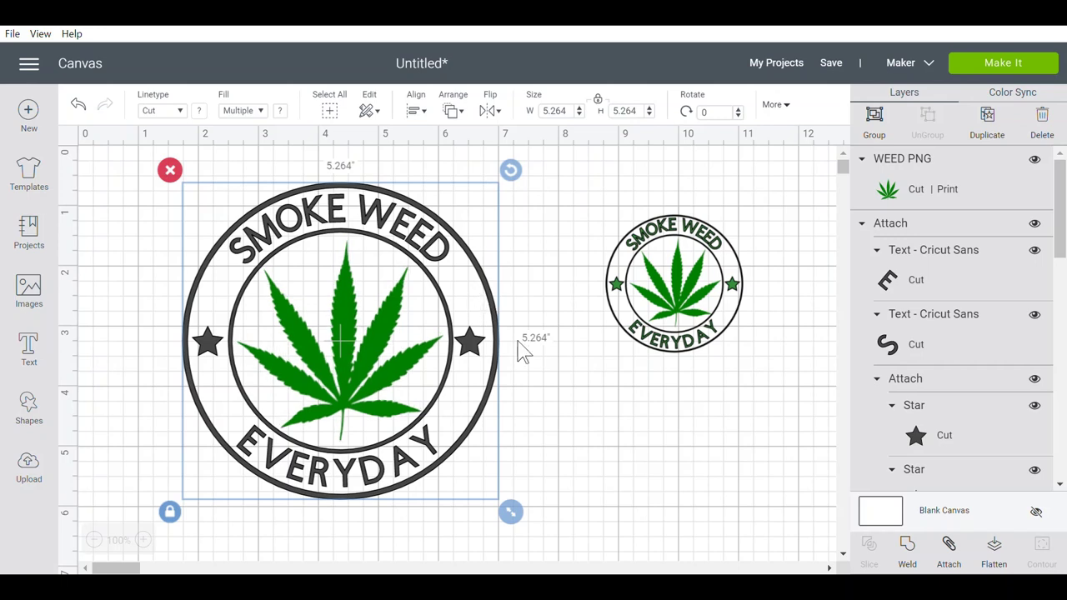
# - Weld the leaf and the large badge into a single shape
pyautogui.click(803, 567)
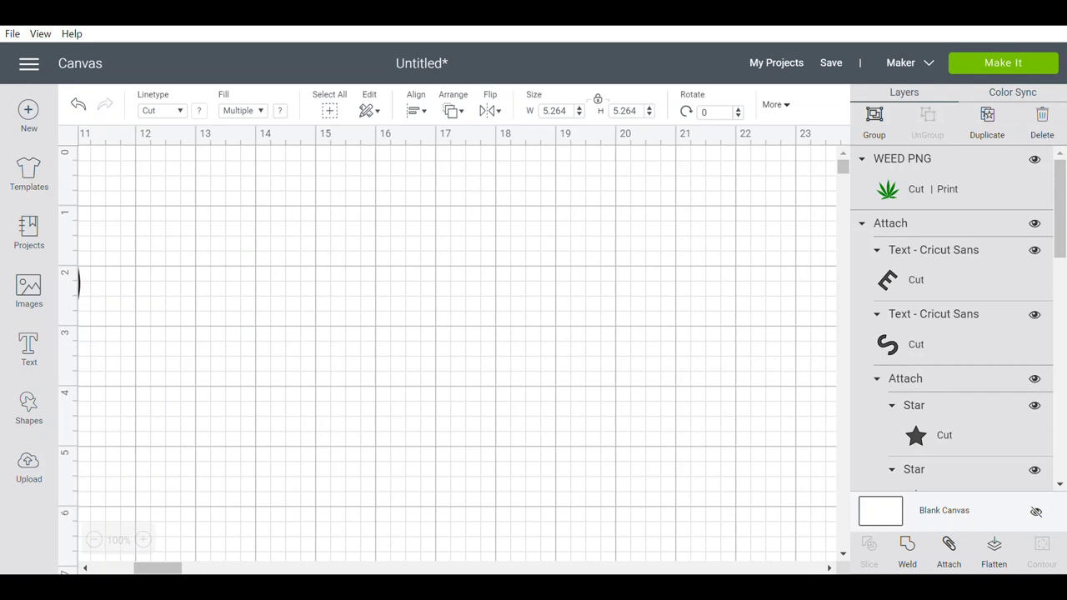
pyautogui.click(92, 570)
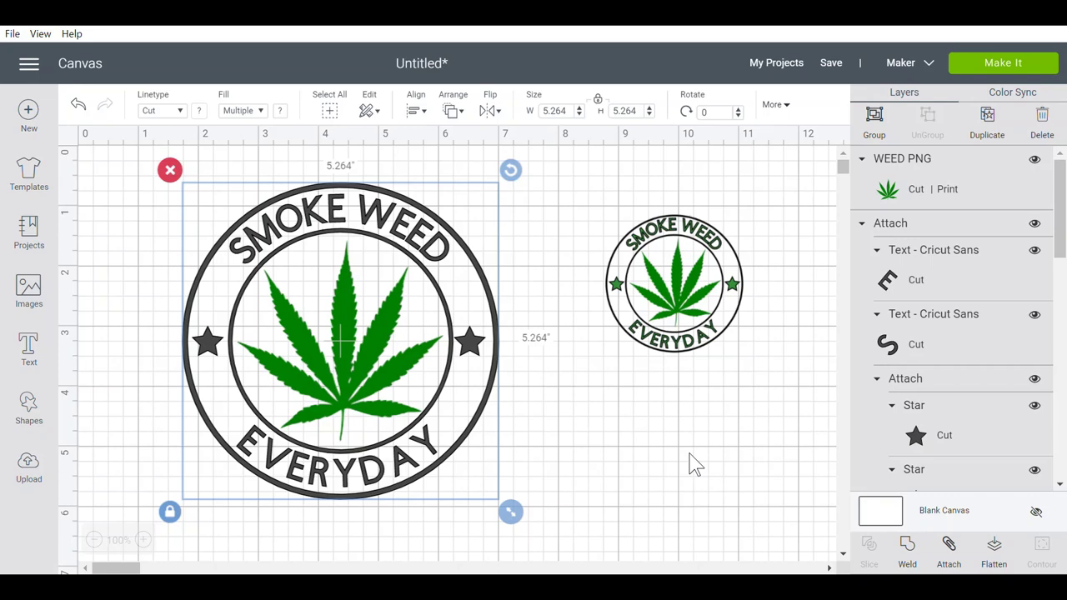
pyautogui.click(917, 563)
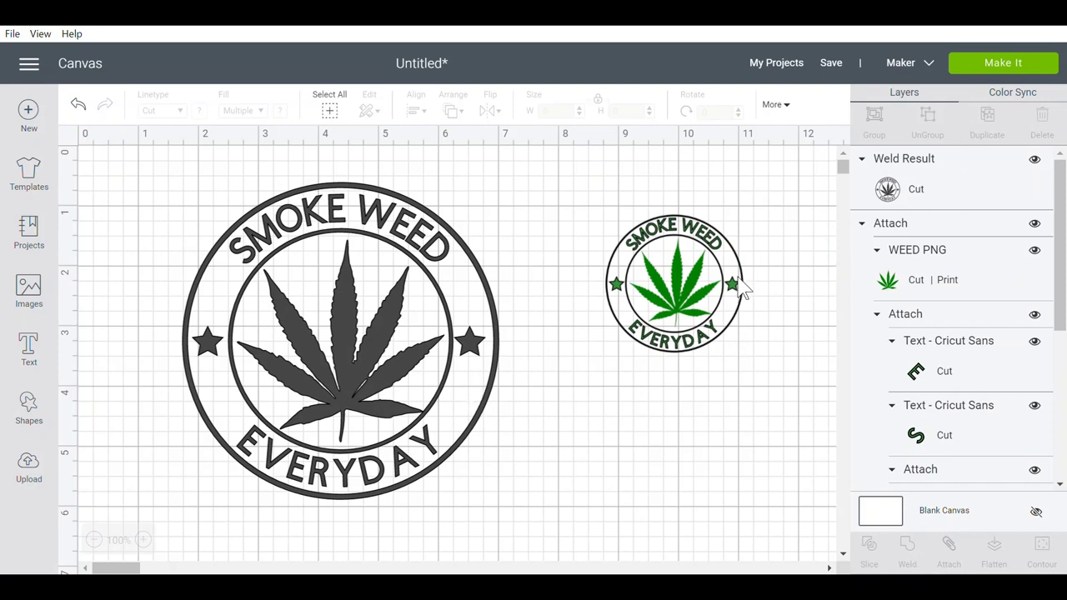
# - Delete the small finished example badge from the canvas, keeping only the welded badge
pyautogui.click(936, 190)
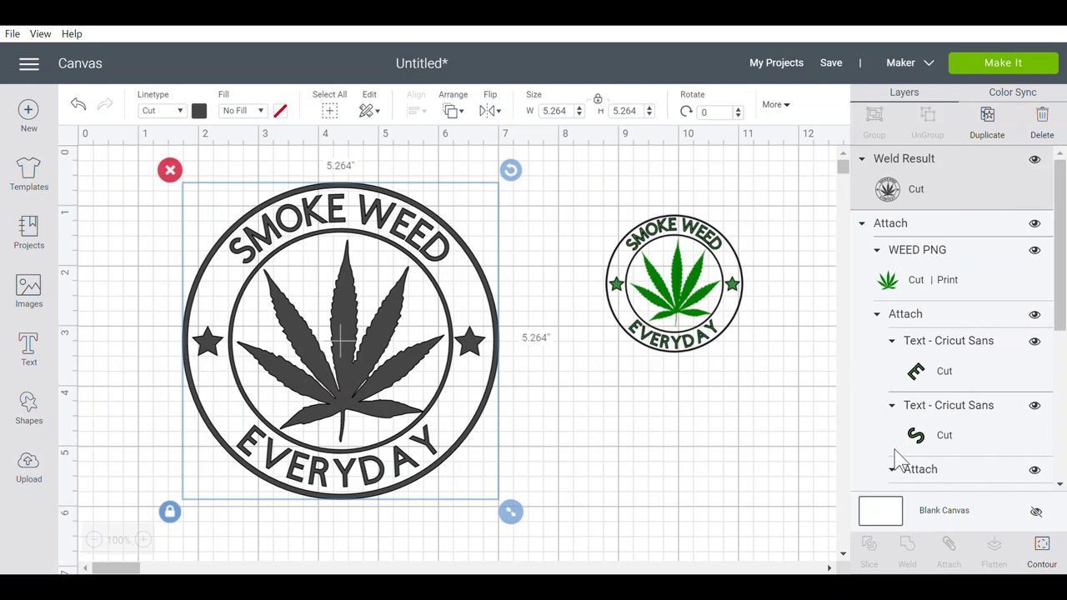
pyautogui.click(725, 292)
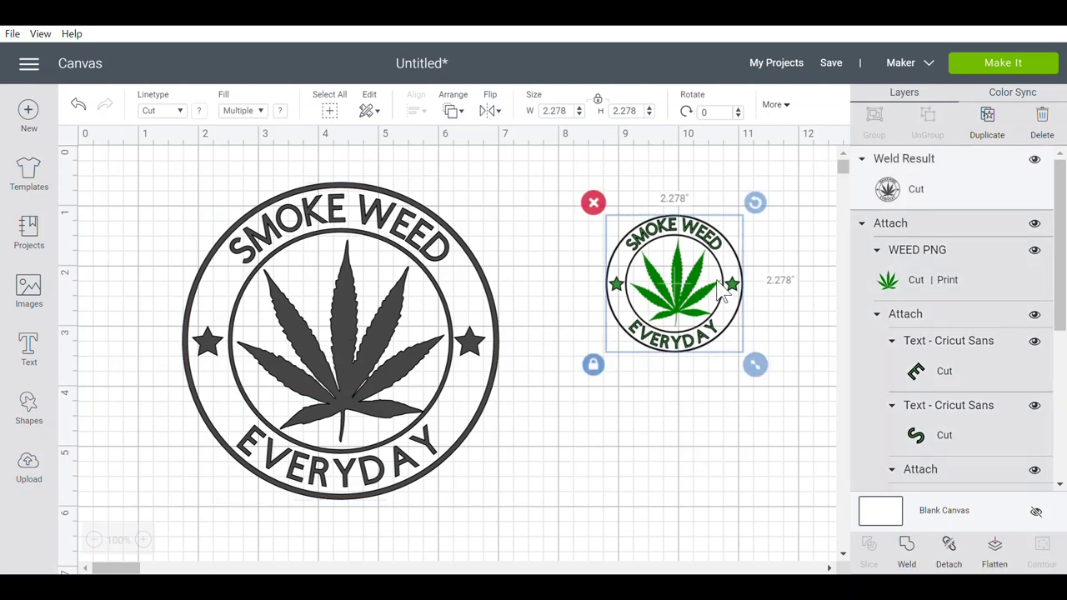
pyautogui.click(589, 205)
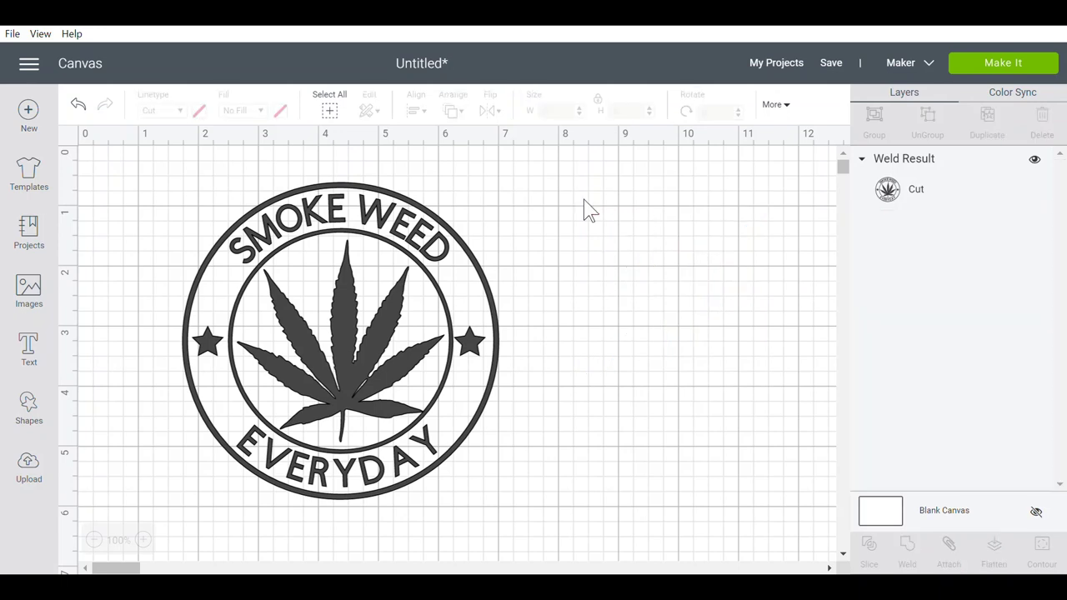
# - Change the welded badge's material color to medium green
pyautogui.click(934, 205)
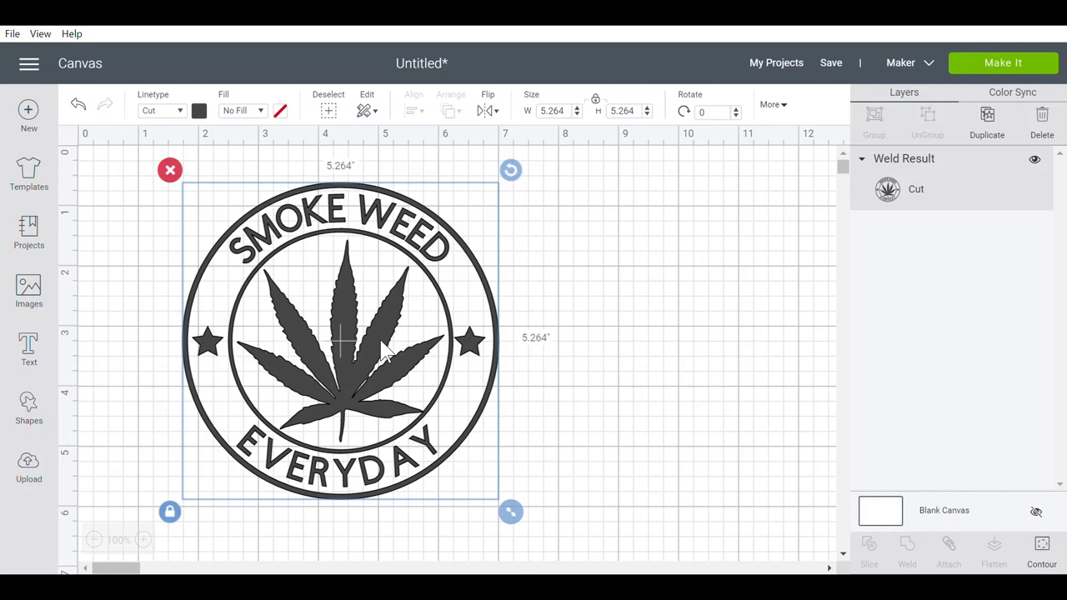
pyautogui.click(199, 113)
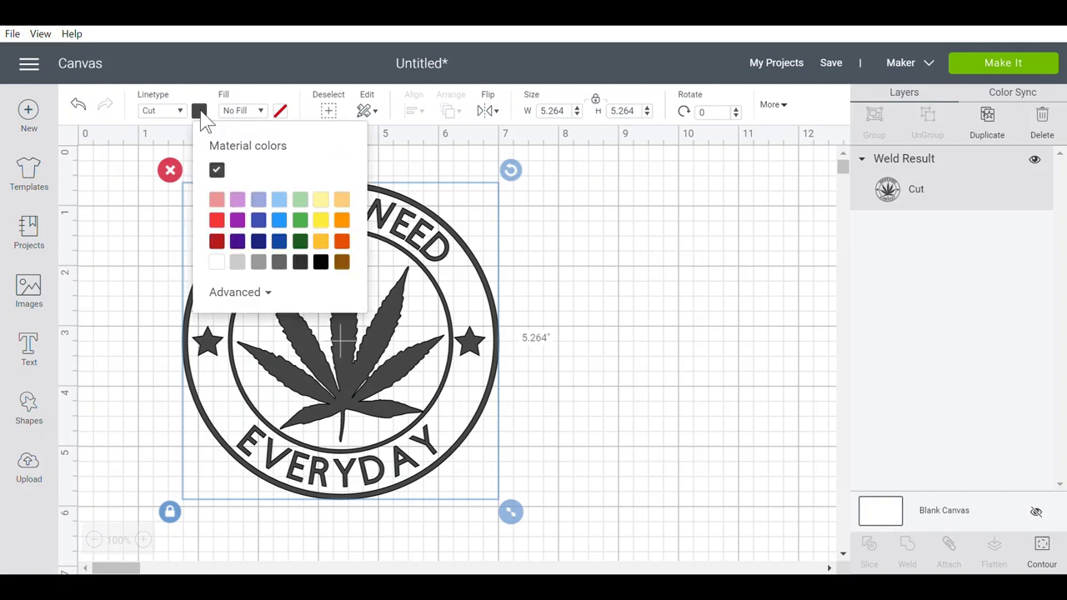
pyautogui.click(303, 221)
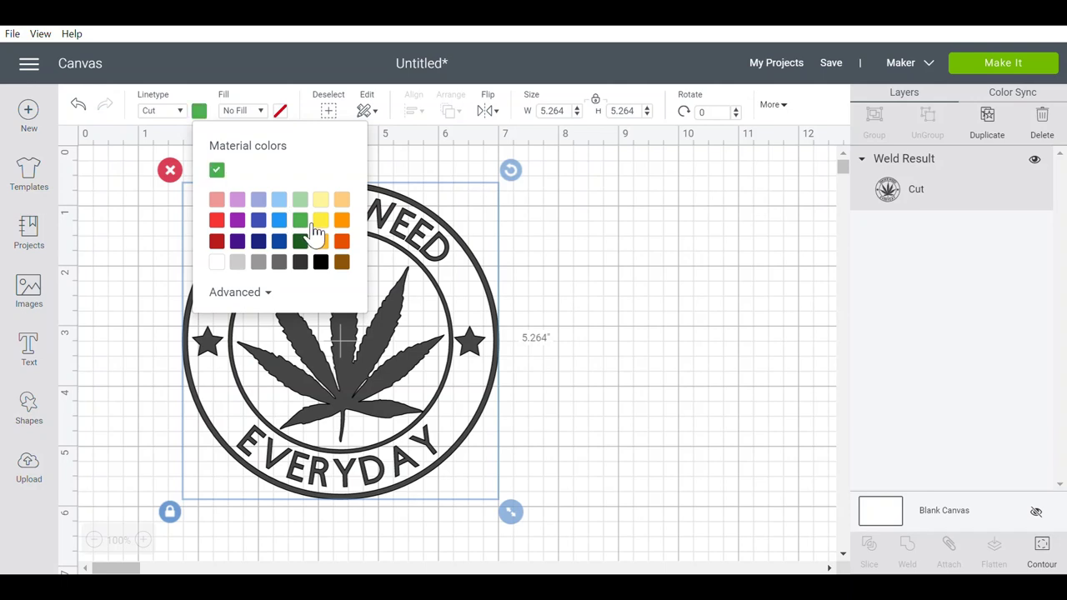
pyautogui.click(670, 344)
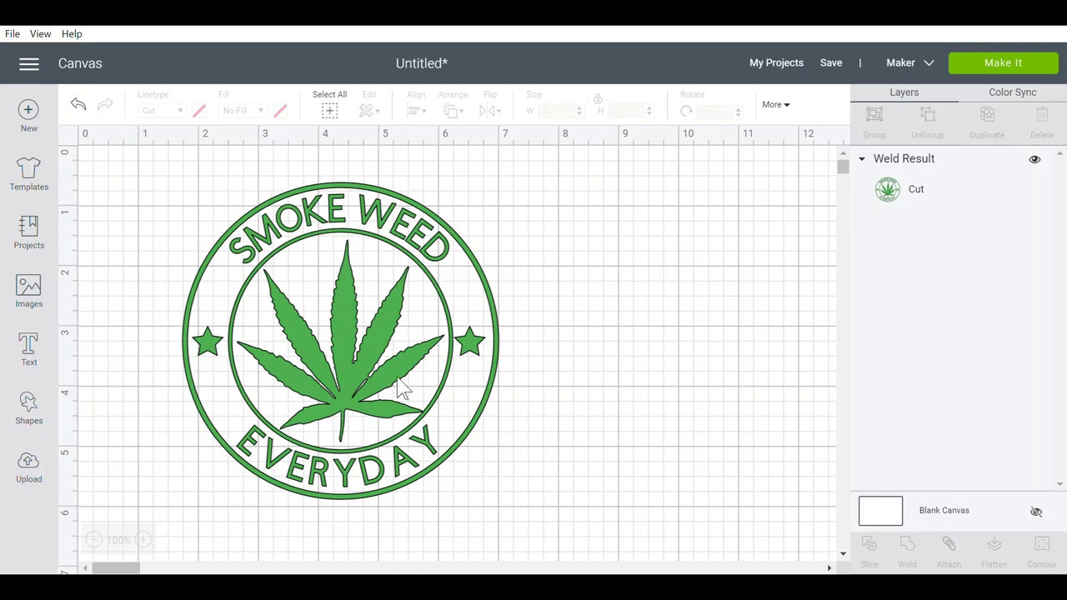
# - Recolor the welded badge dark green and adjust the shade to the custom color #2d8032
pyautogui.click(326, 326)
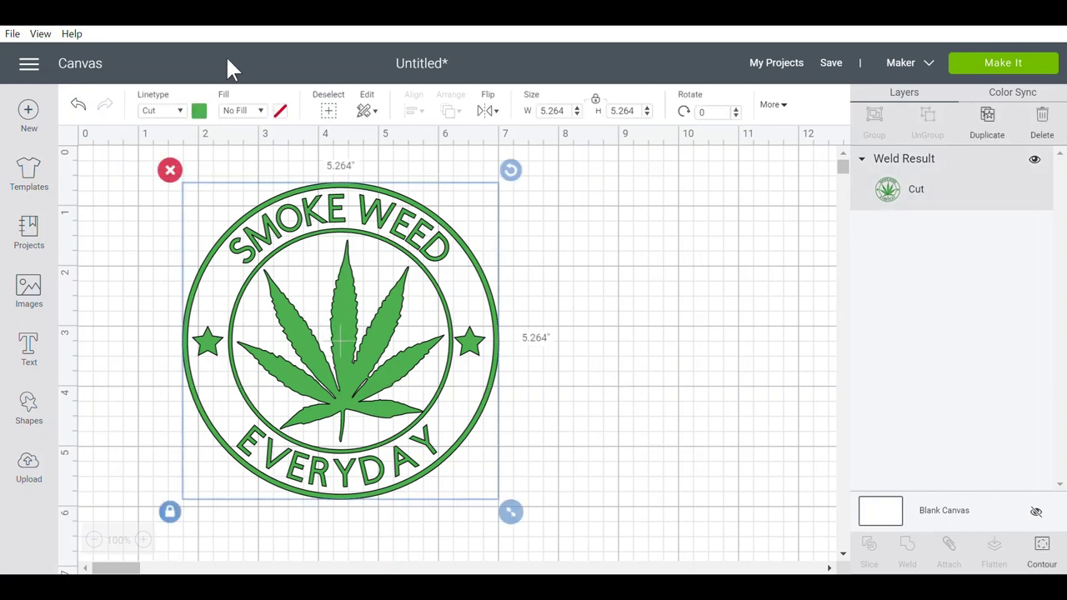
pyautogui.click(199, 112)
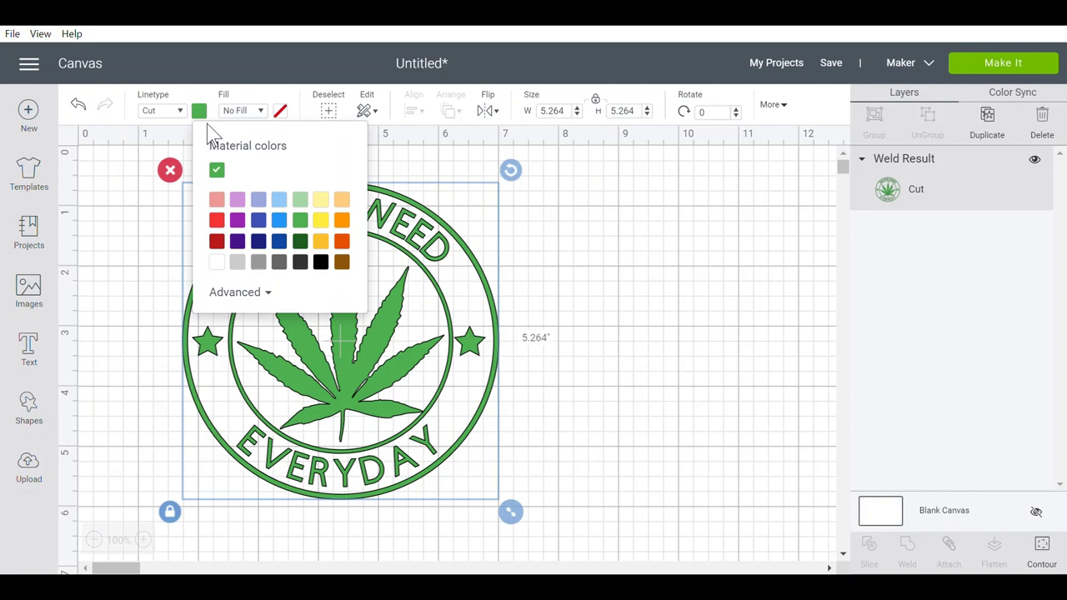
pyautogui.click(307, 243)
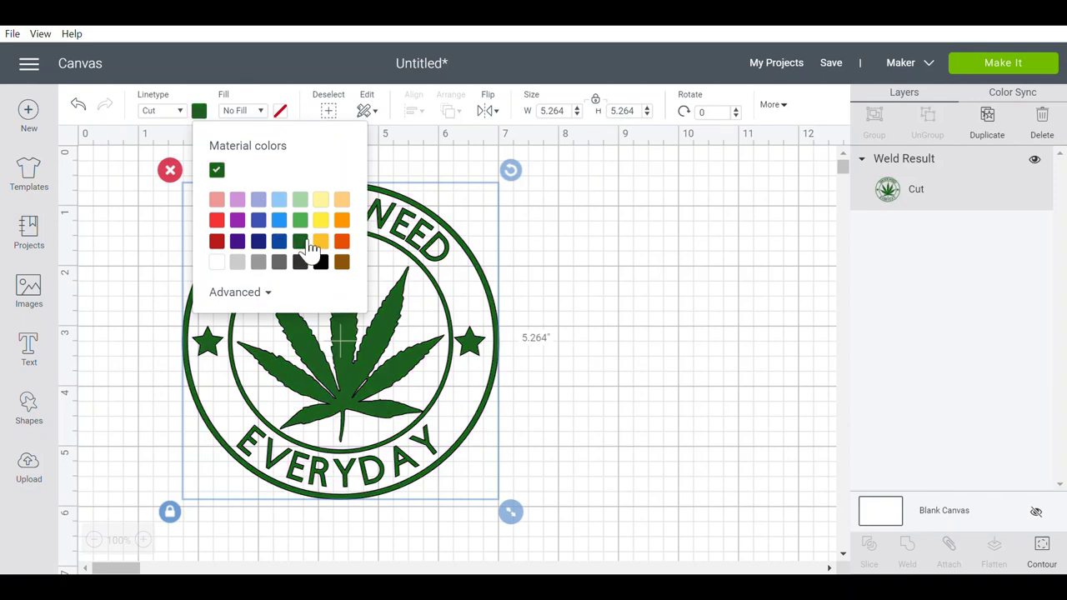
pyautogui.click(263, 293)
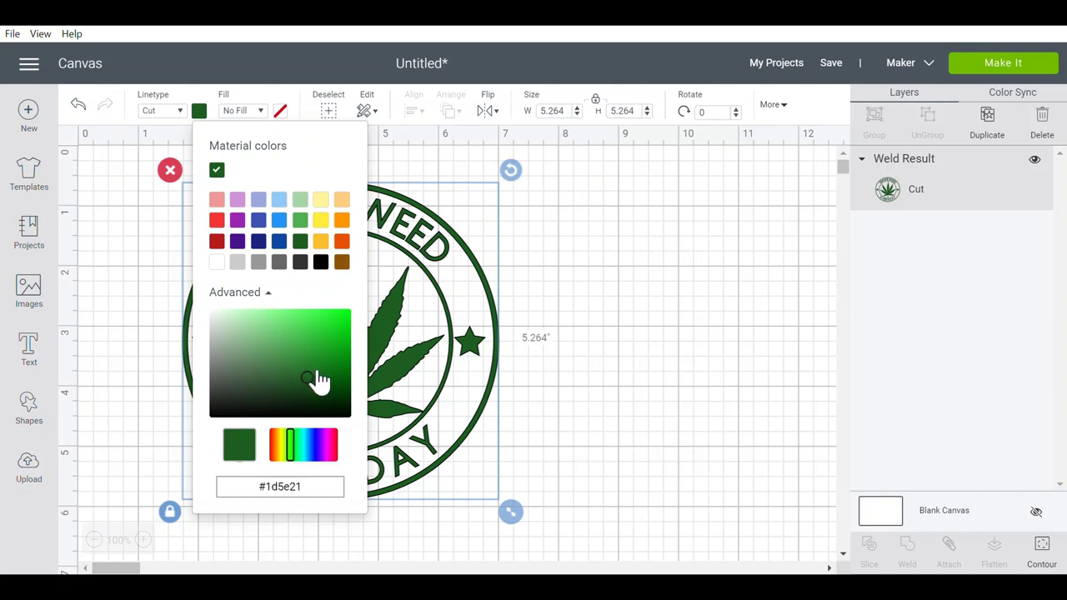
pyautogui.moveTo(306, 377); pyautogui.dragTo(301, 365)
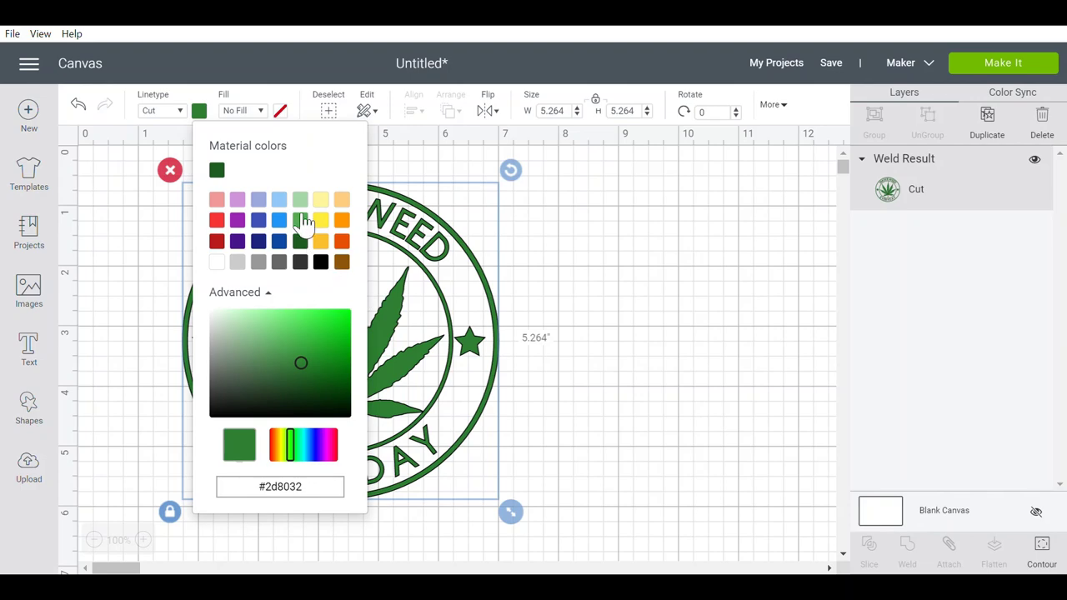
# - Deselect the welded badge and move it to the right half of the canvas
pyautogui.click(599, 364)
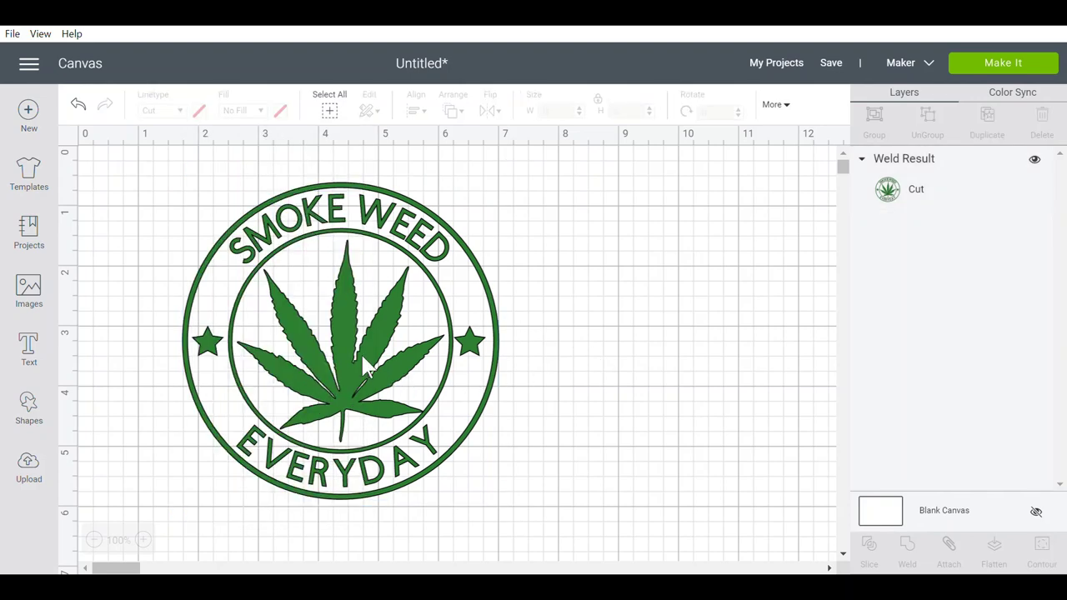
pyautogui.moveTo(361, 352); pyautogui.dragTo(691, 355)
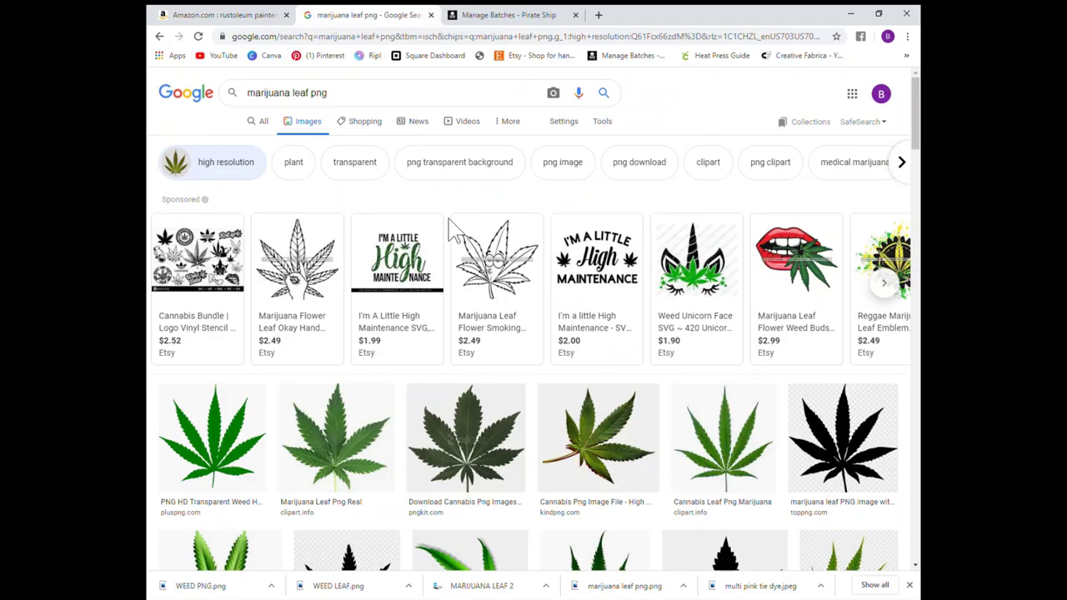
# - Switch to the browser, search Google Images for "tie dye pink background high resolution" and open the pink tie-dye result from freeimages.com
pyautogui.click(396, 103)
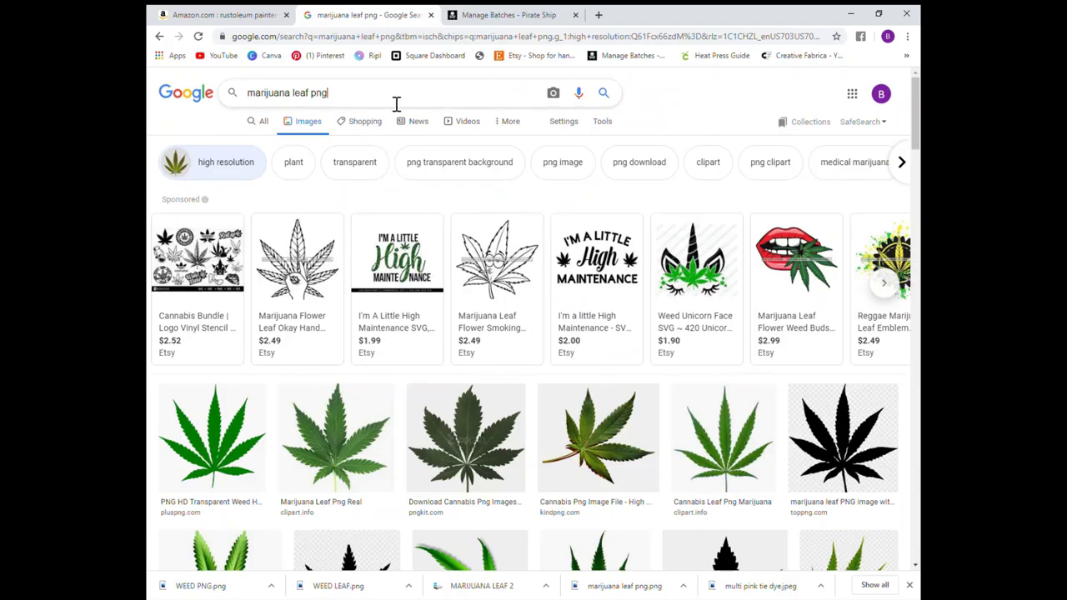
pyautogui.press('BackSpace')
pyautogui.press('BackSpace')
pyautogui.press('BackSpace')
pyautogui.press('BackSpace')
pyautogui.press('BackSpace')
pyautogui.press('BackSpace')
pyautogui.press('BackSpace')
pyautogui.press('BackSpace')
pyautogui.press('BackSpace')
pyautogui.press('BackSpace')
pyautogui.press('BackSpace')
pyautogui.press('BackSpace')
pyautogui.press('BackSpace')
pyautogui.press('BackSpace')
pyautogui.press('BackSpace')
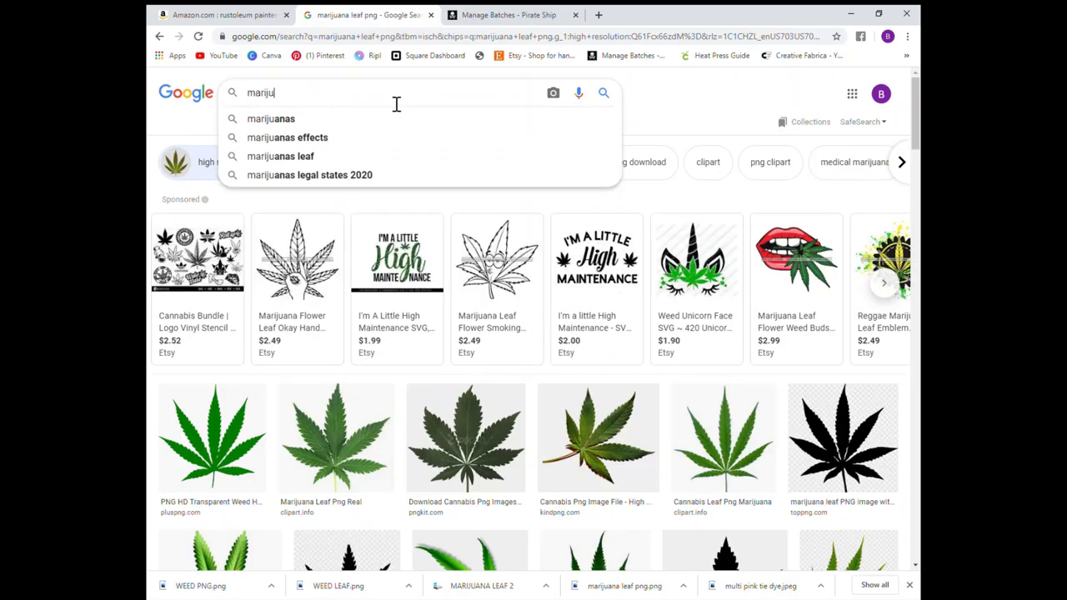
pyautogui.press('BackSpace')
pyautogui.press('BackSpace')
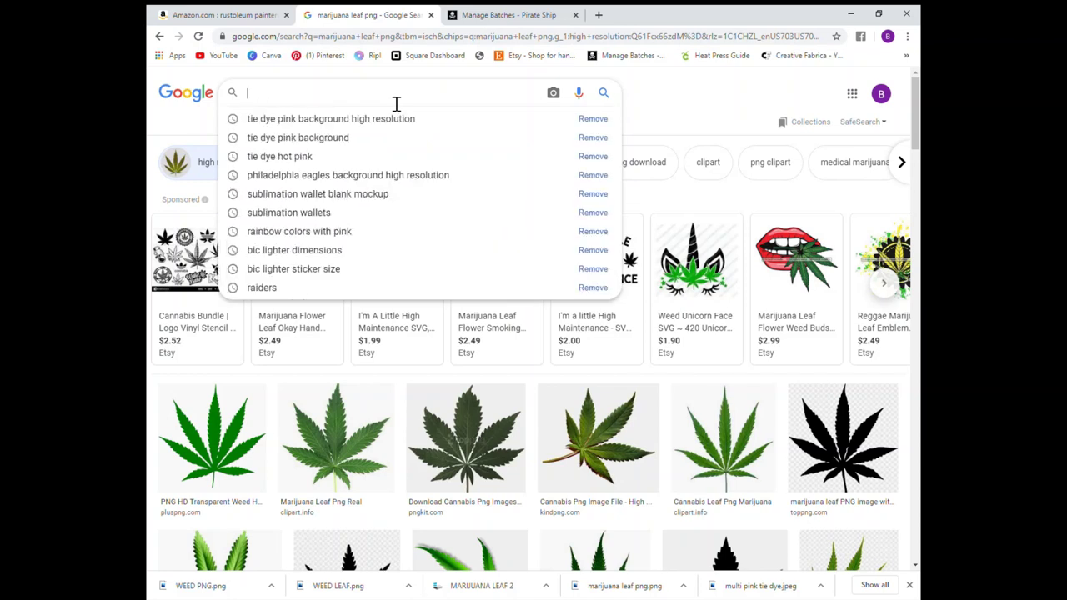
pyautogui.click(315, 123)
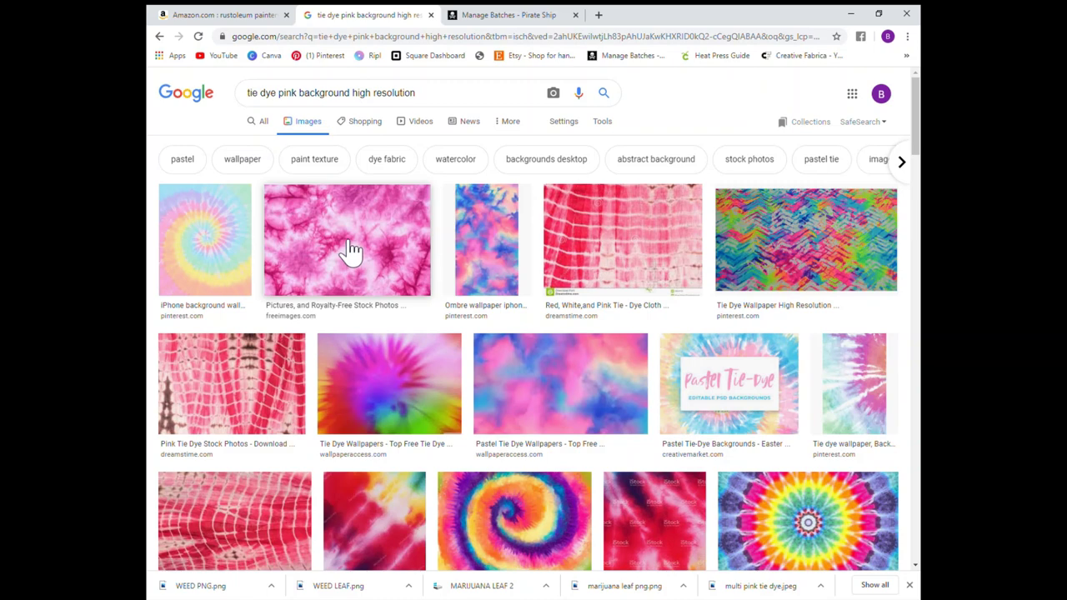
pyautogui.click(351, 252)
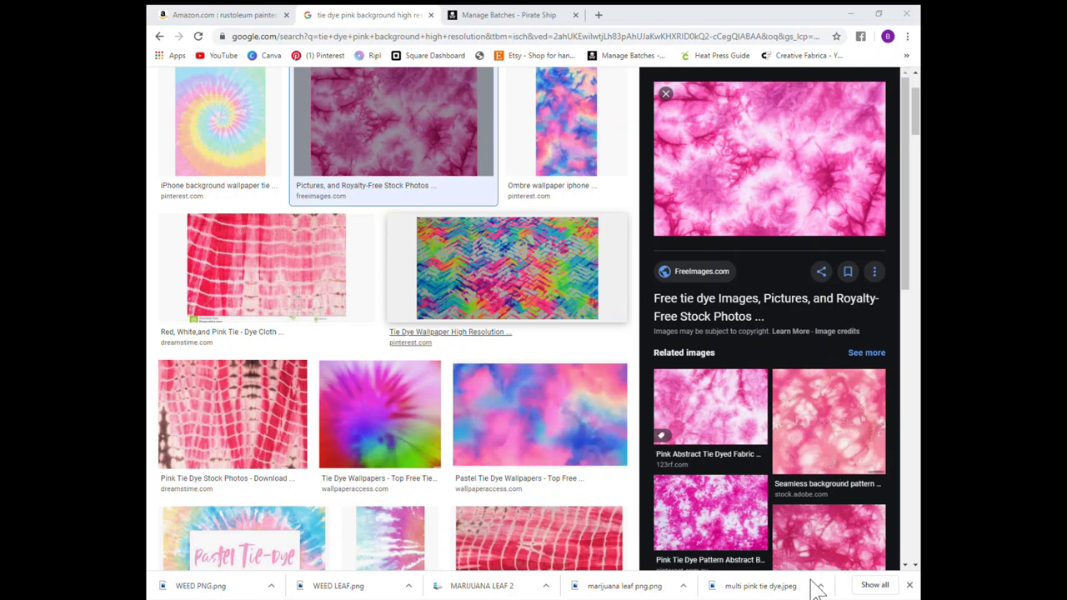
pyautogui.press('Return')
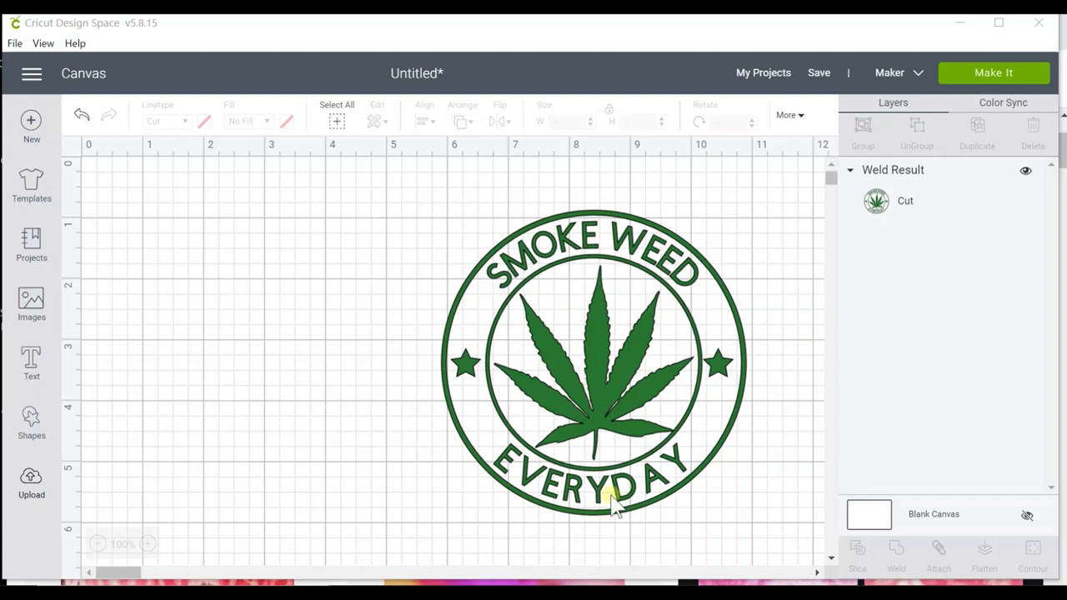
# - In Cricut Design Space, upload the TIE DYE PINK BACKGROUND file from the 420 WEED folder as a pattern fill and save it
pyautogui.click(30, 494)
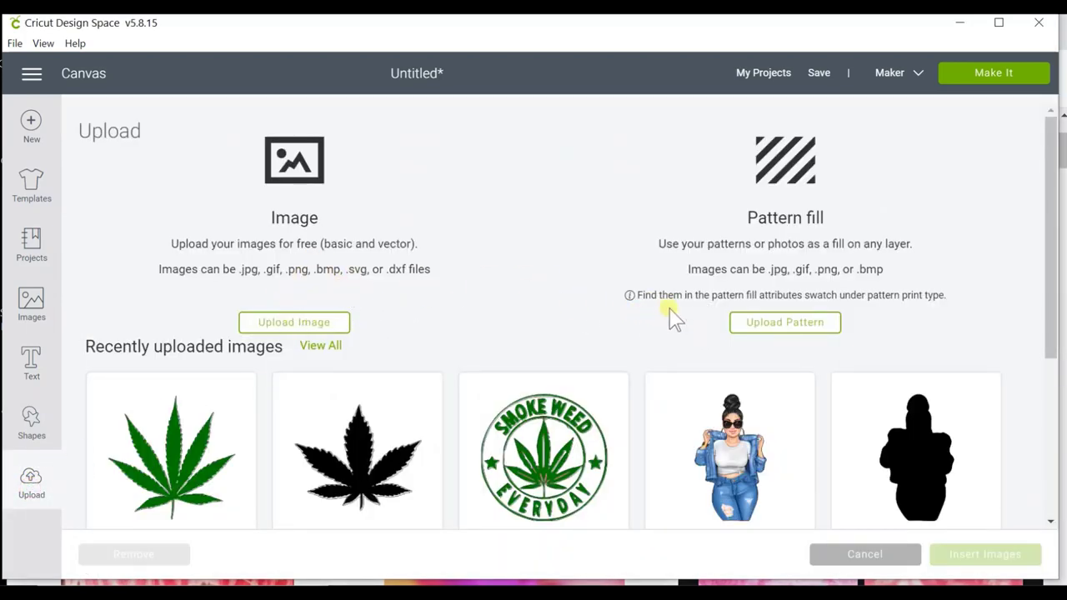
pyautogui.click(790, 327)
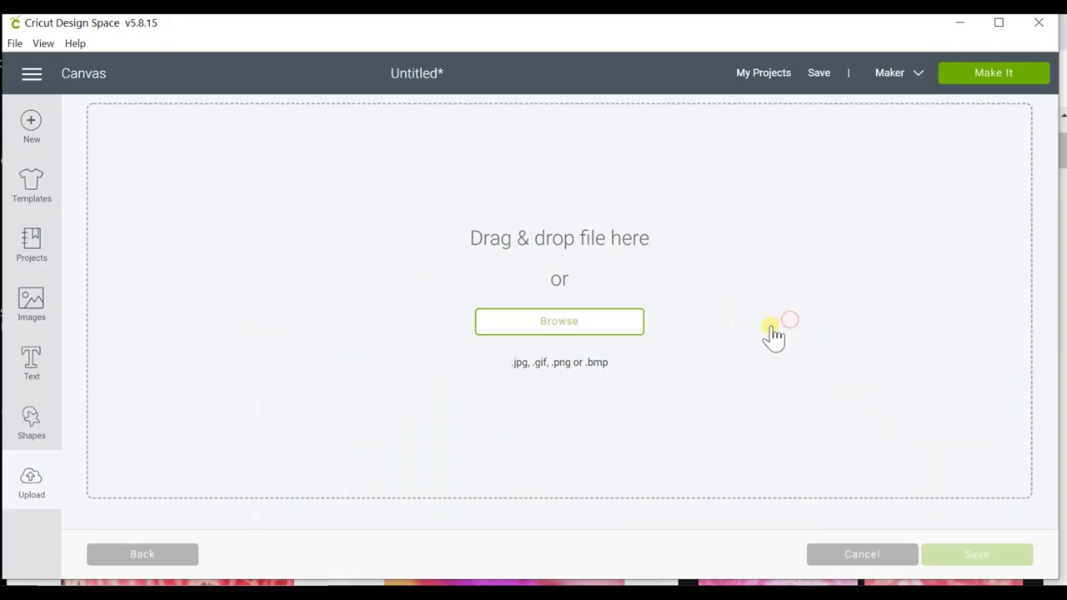
pyautogui.click(585, 324)
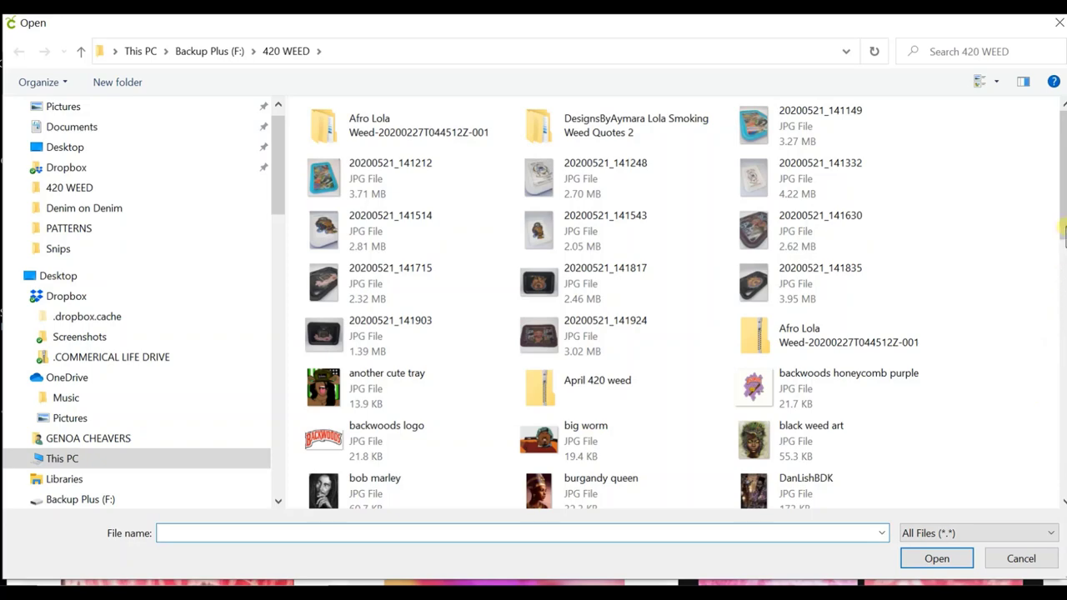
pyautogui.scroll(-10, 1065, 250)
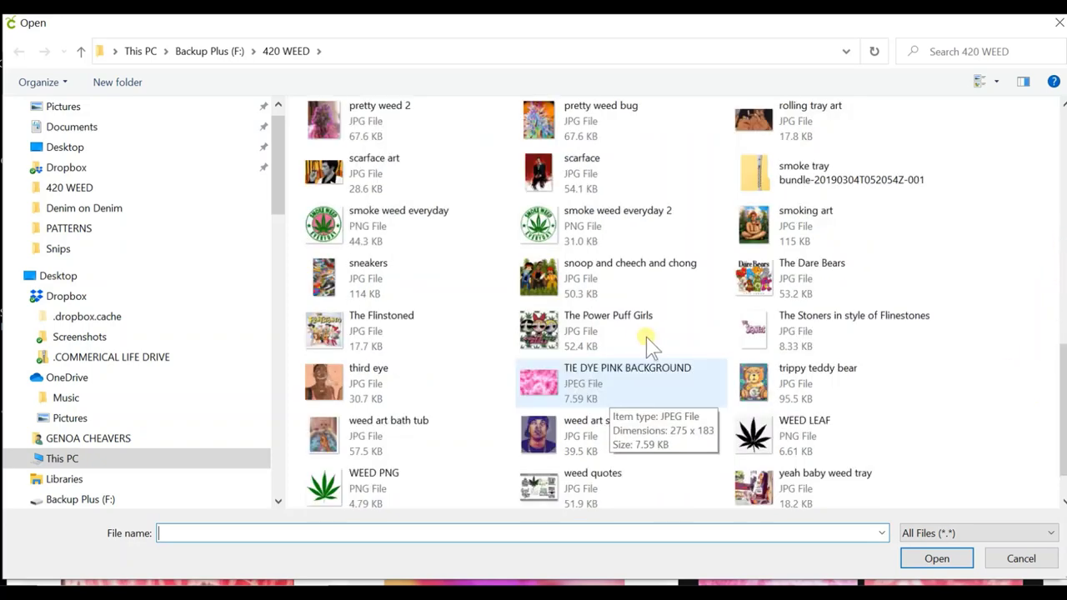
pyautogui.click(614, 386)
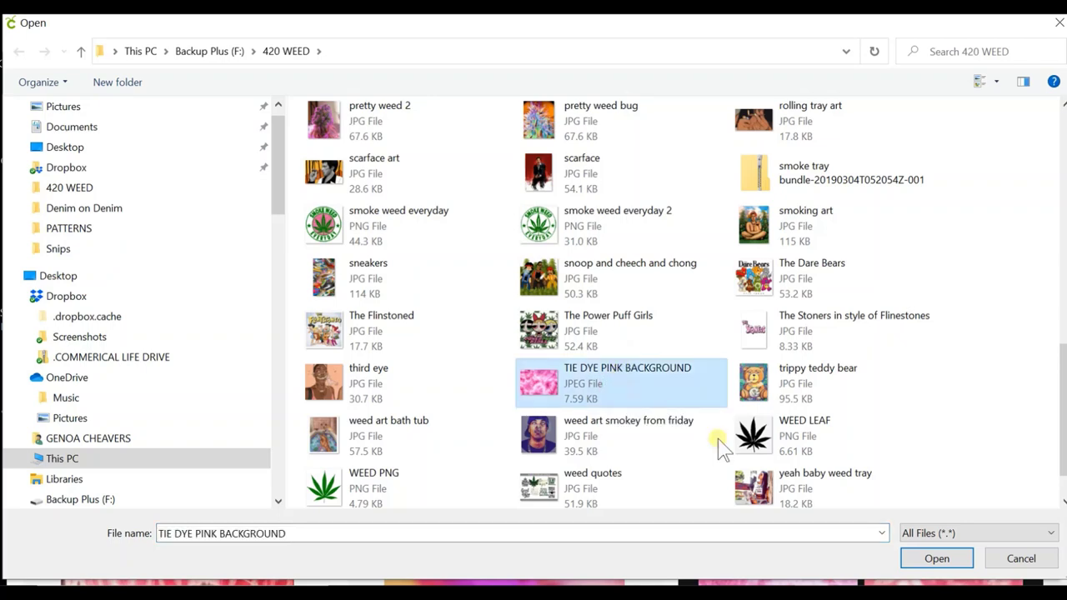
pyautogui.click(936, 560)
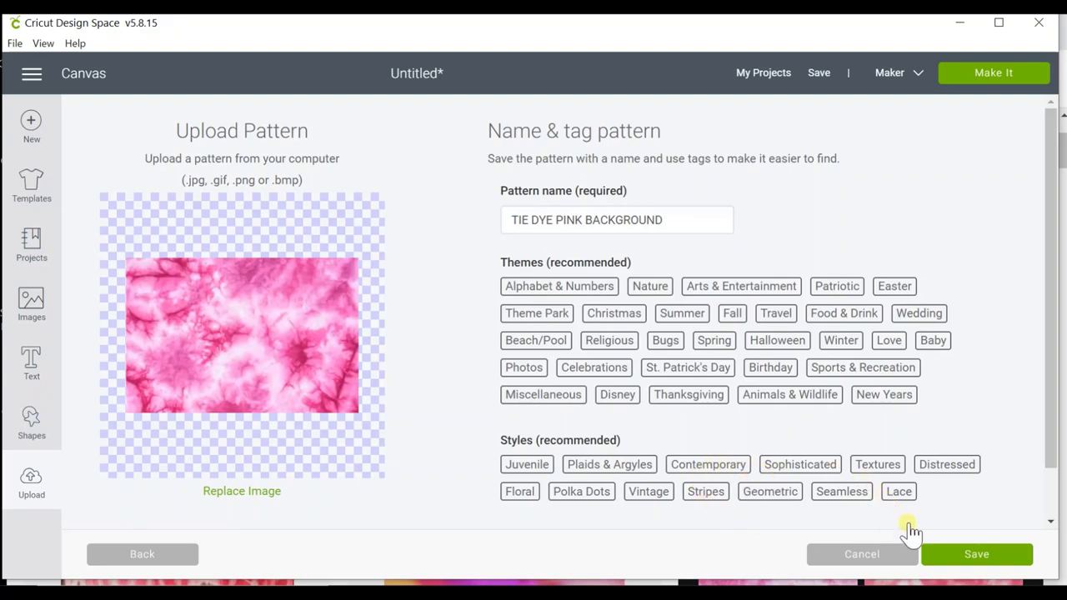
pyautogui.click(937, 556)
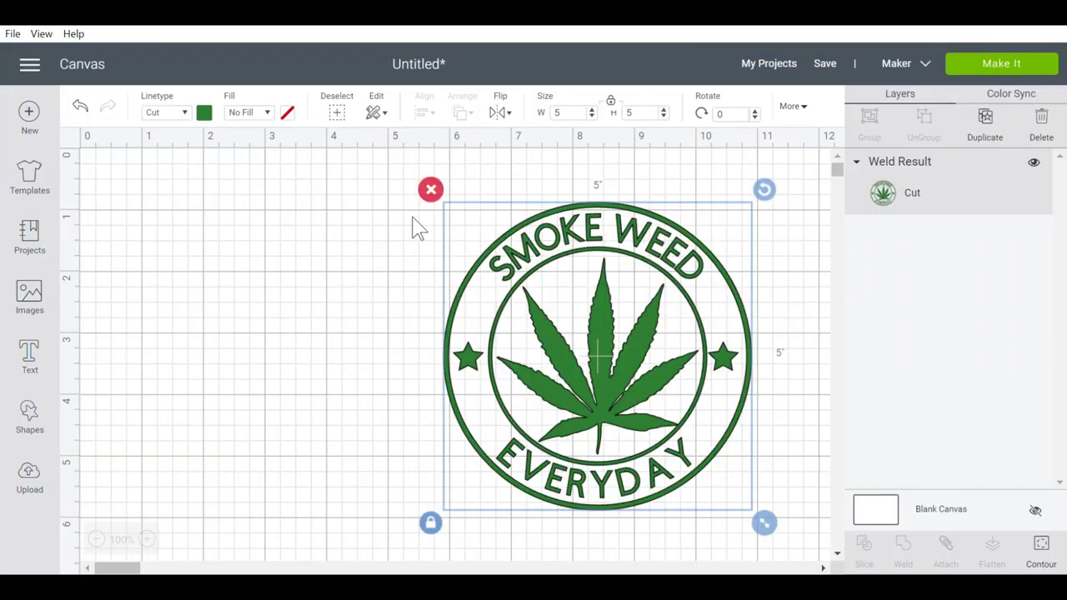
# - Add a circle to the canvas and set its size to 5 inches to match the badge
pyautogui.click(310, 393)
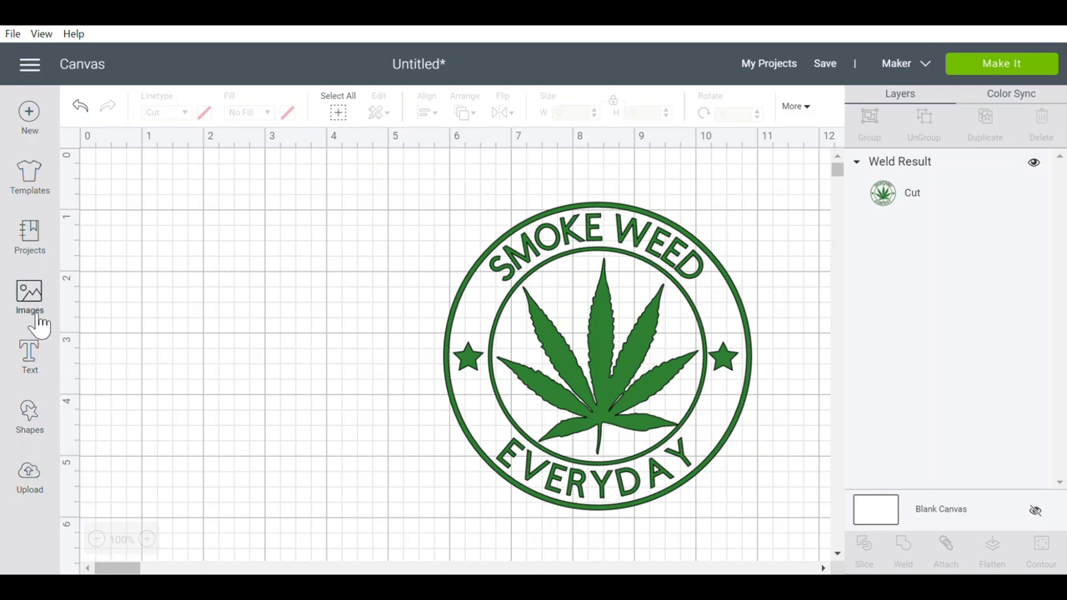
pyautogui.click(32, 412)
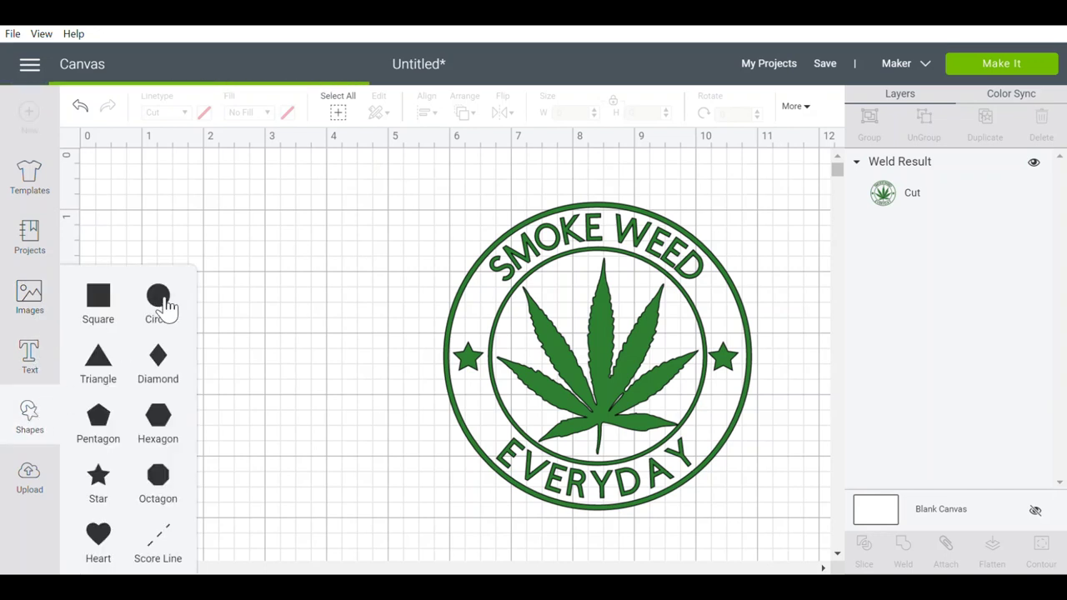
pyautogui.click(165, 298)
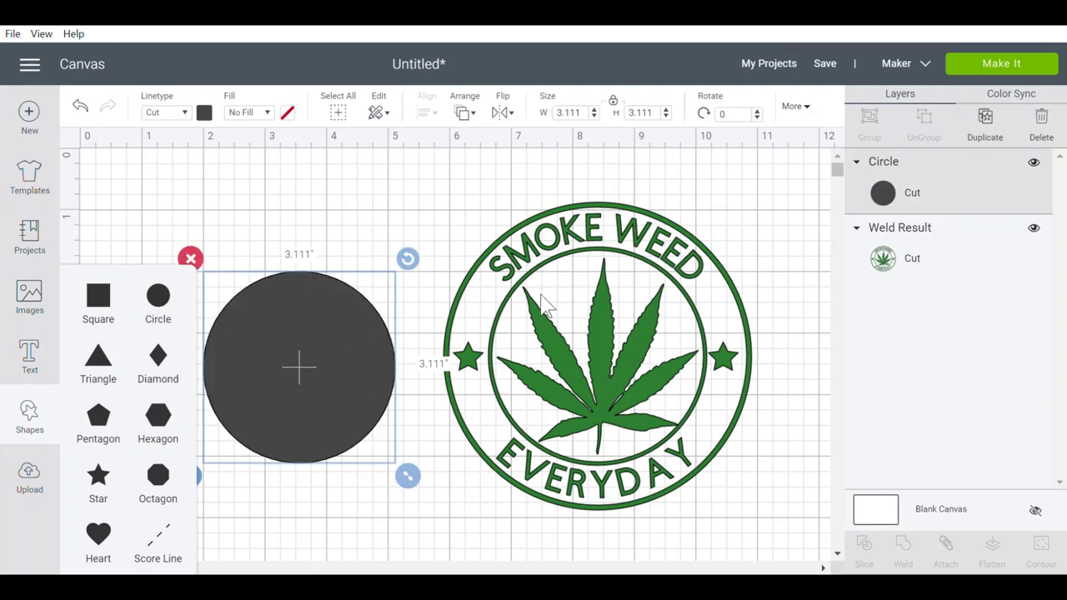
pyautogui.click(544, 305)
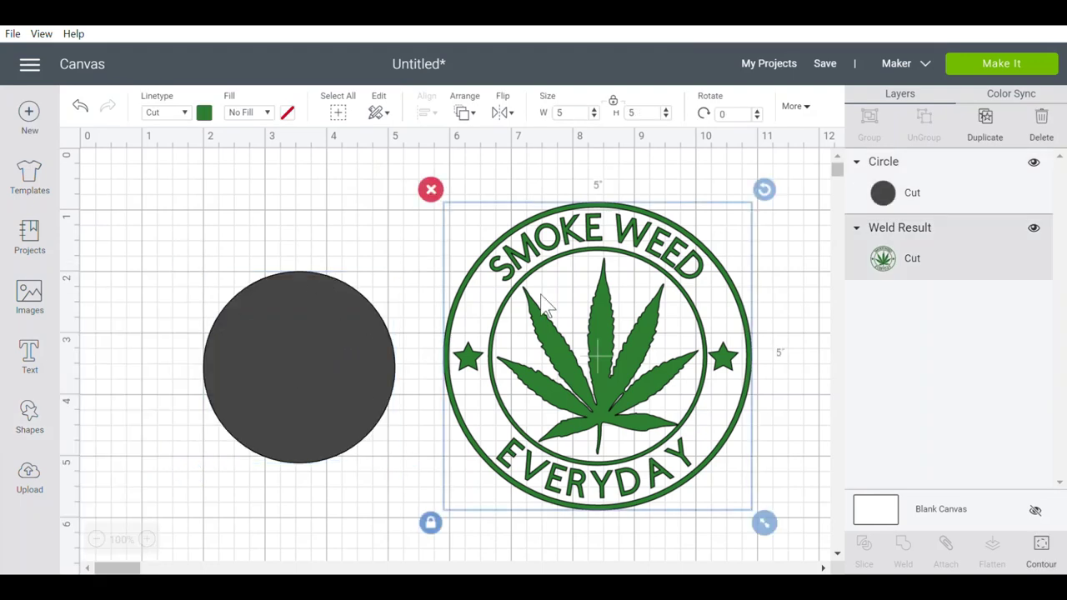
pyautogui.click(297, 351)
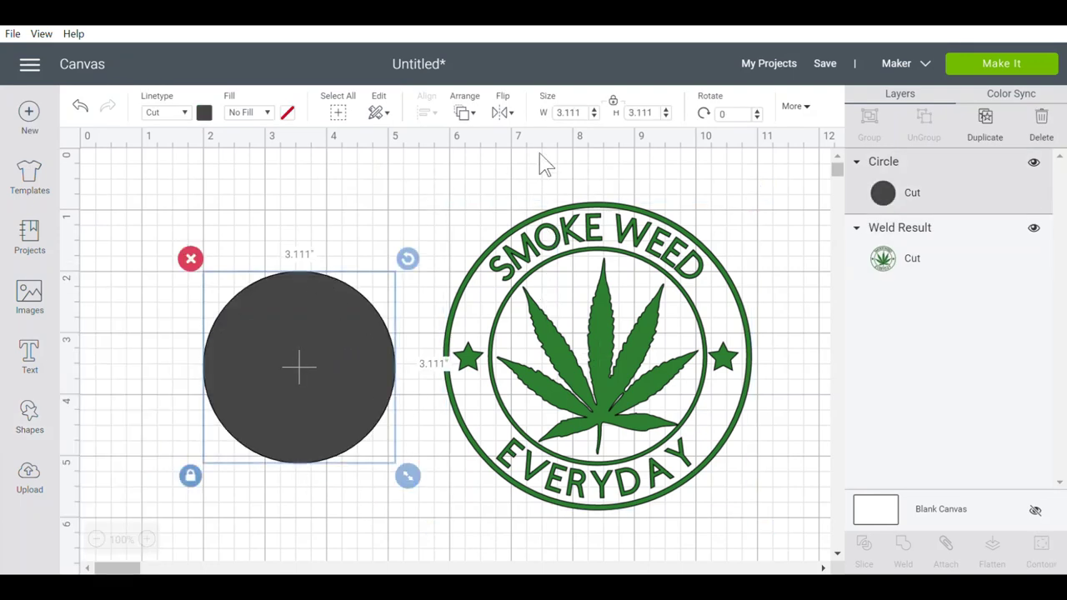
pyautogui.click(576, 120)
pyautogui.write('5')
pyautogui.press('Return')
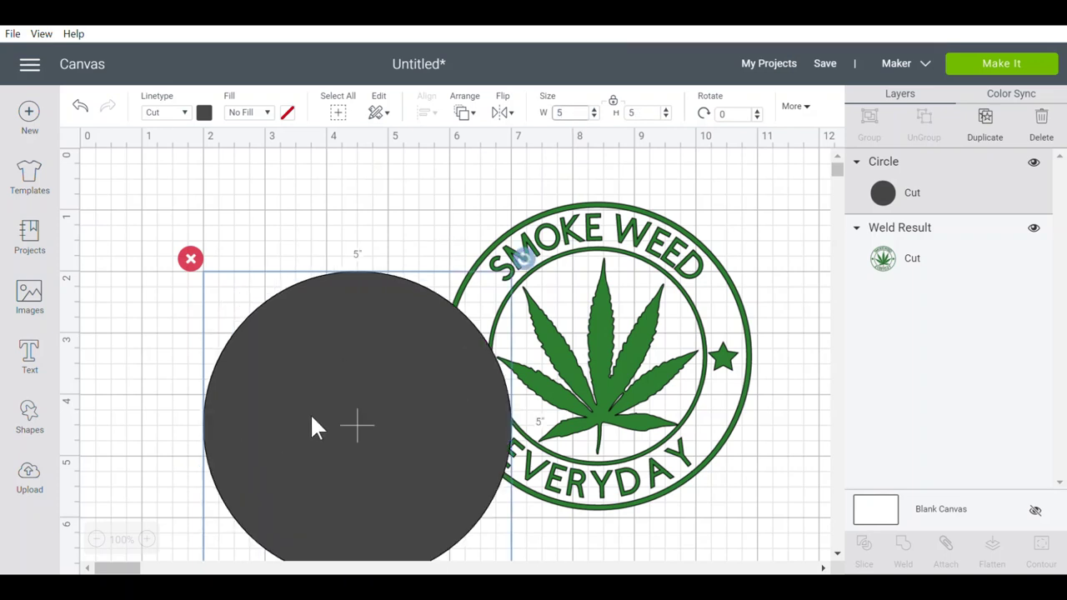
# - Move the circle up and left so that it sits beside the badge without overlapping it
pyautogui.moveTo(310, 427); pyautogui.dragTo(213, 329)
pyautogui.rightClick(214, 328)
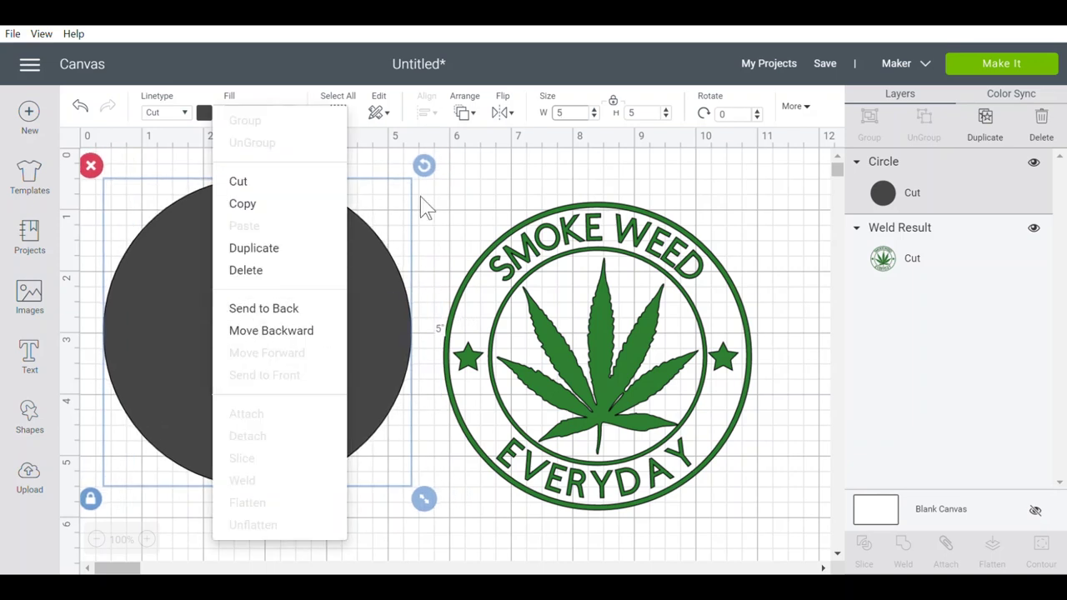
pyautogui.click(403, 158)
pyautogui.click(302, 287)
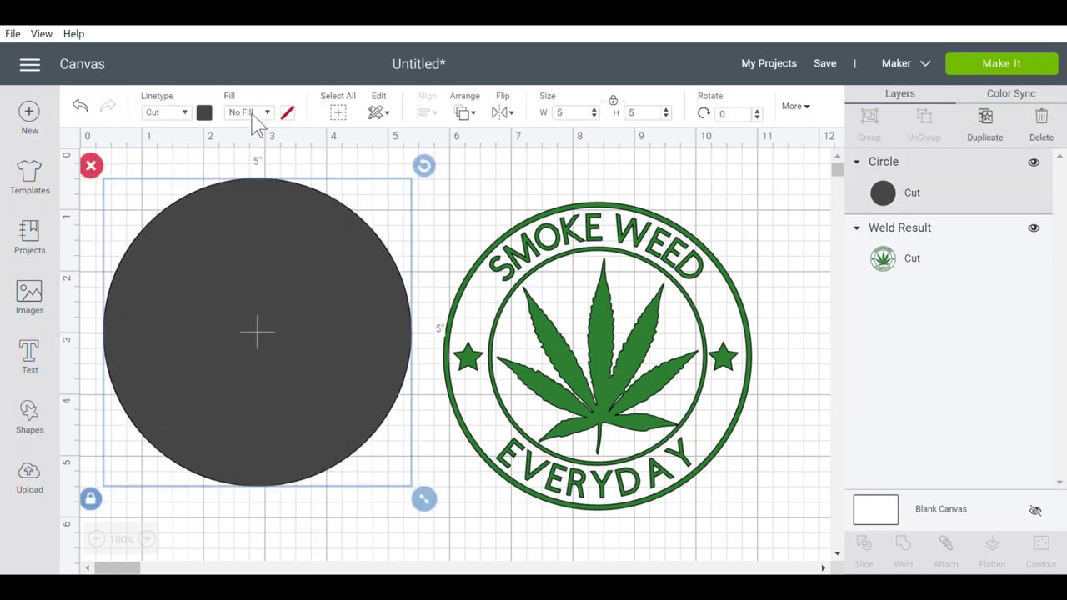
# - Change the circle's fill from No Fill to Print, keeping the Cut linetype
pyautogui.click(204, 114)
pyautogui.click(179, 116)
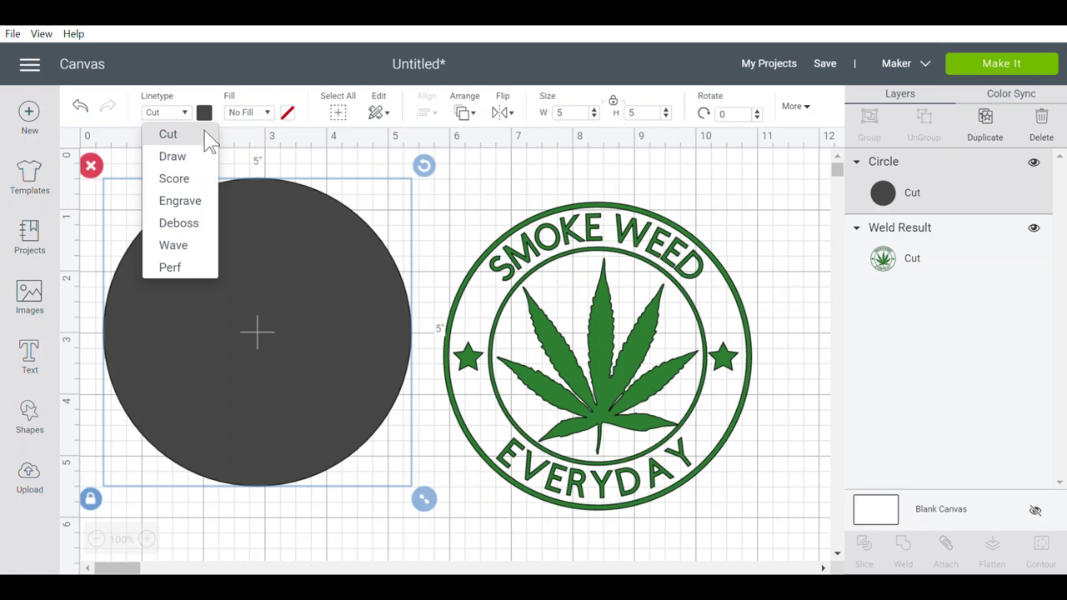
pyautogui.click(244, 121)
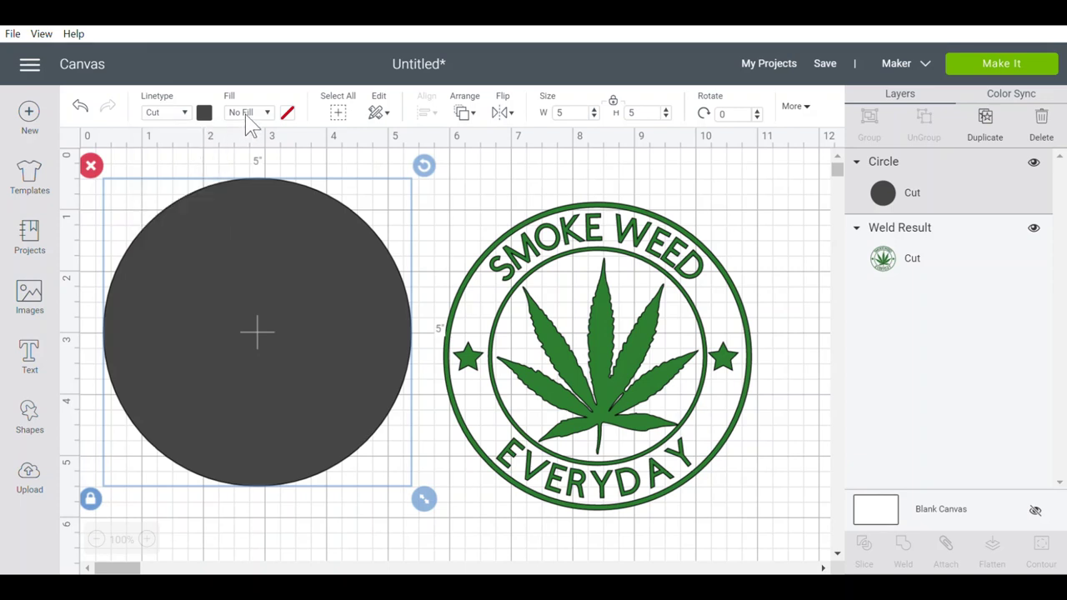
pyautogui.click(246, 121)
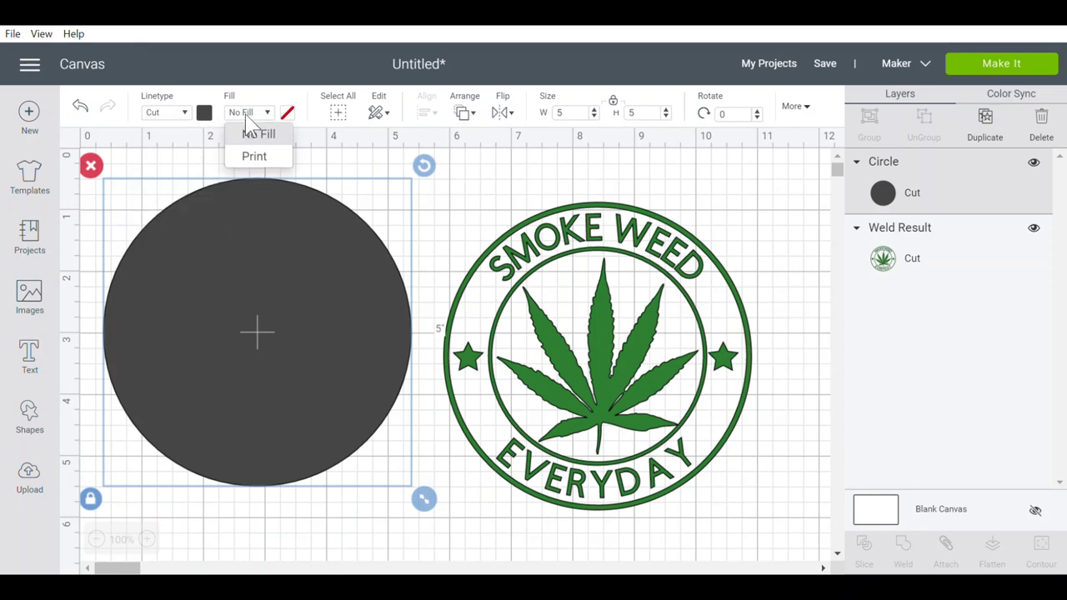
pyautogui.click(255, 157)
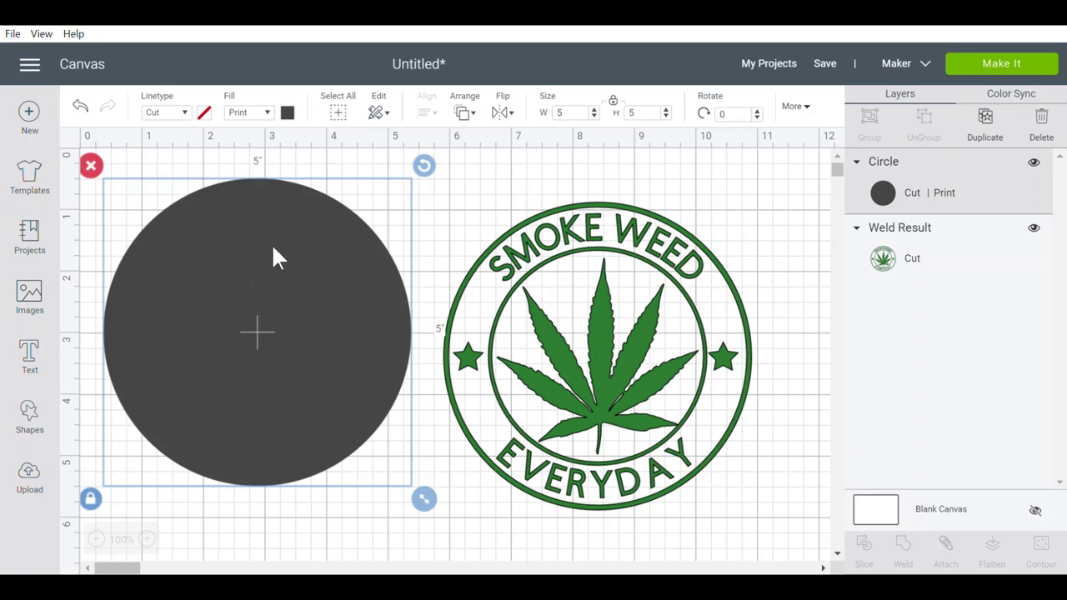
# - Switch the circle's print type to Pattern and fill it with the uploaded pink tie-dye pattern
pyautogui.click(288, 114)
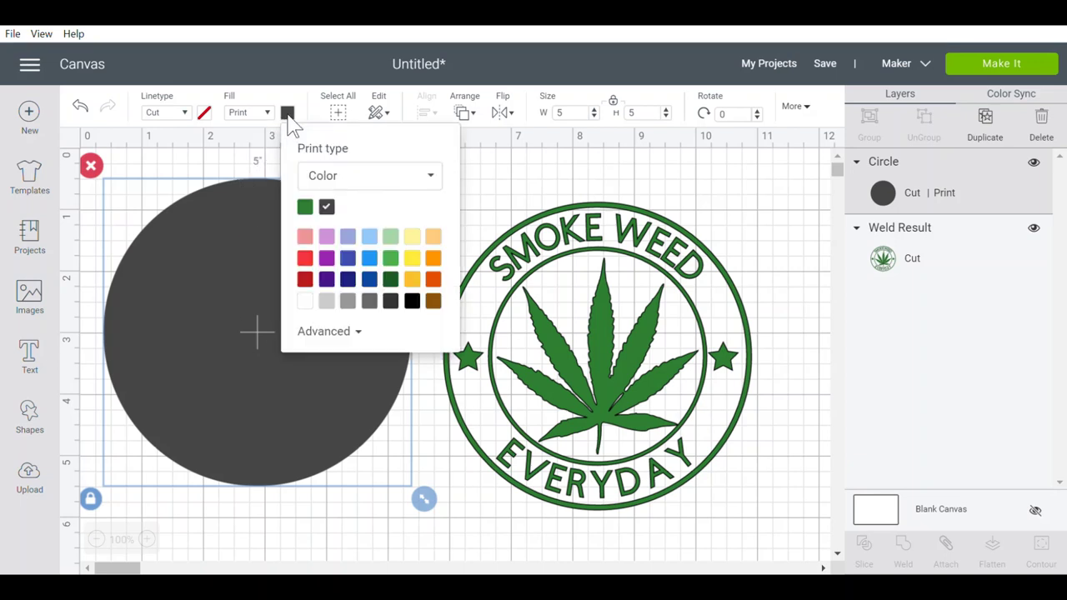
pyautogui.click(332, 179)
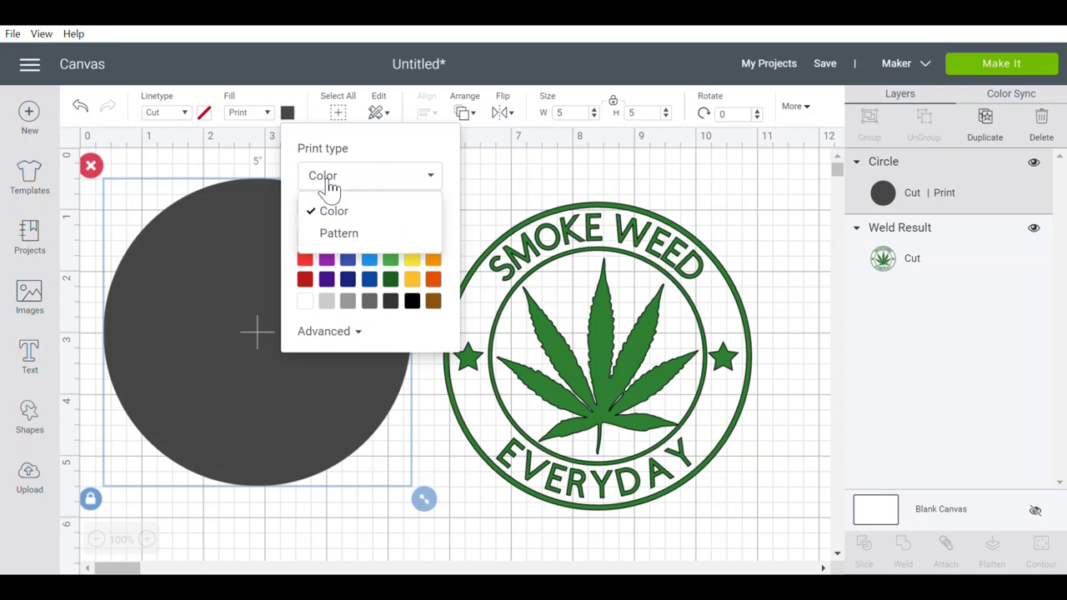
pyautogui.click(327, 234)
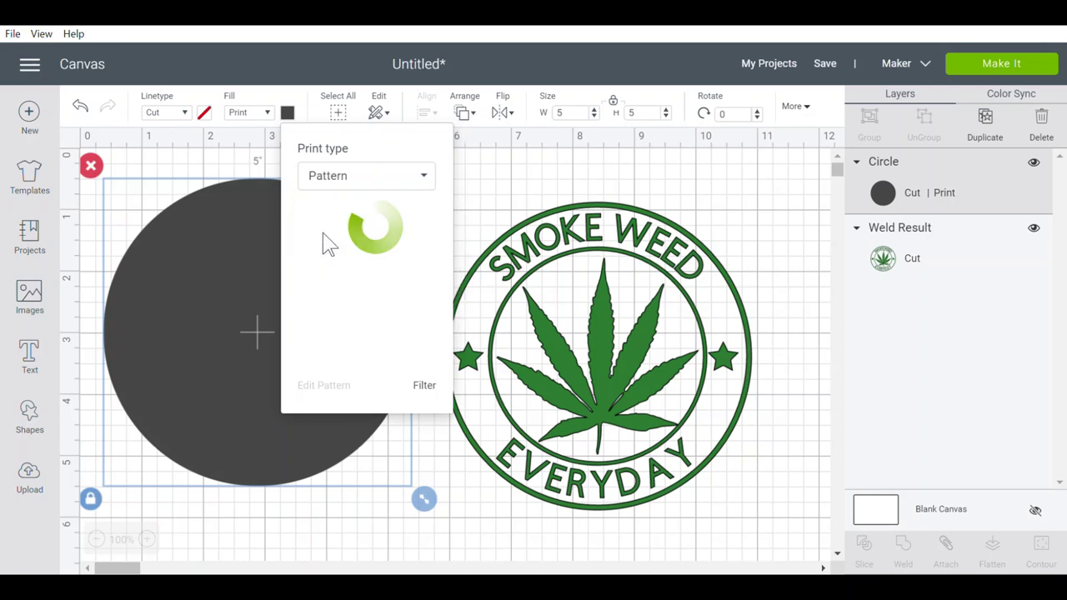
pyautogui.click(334, 240)
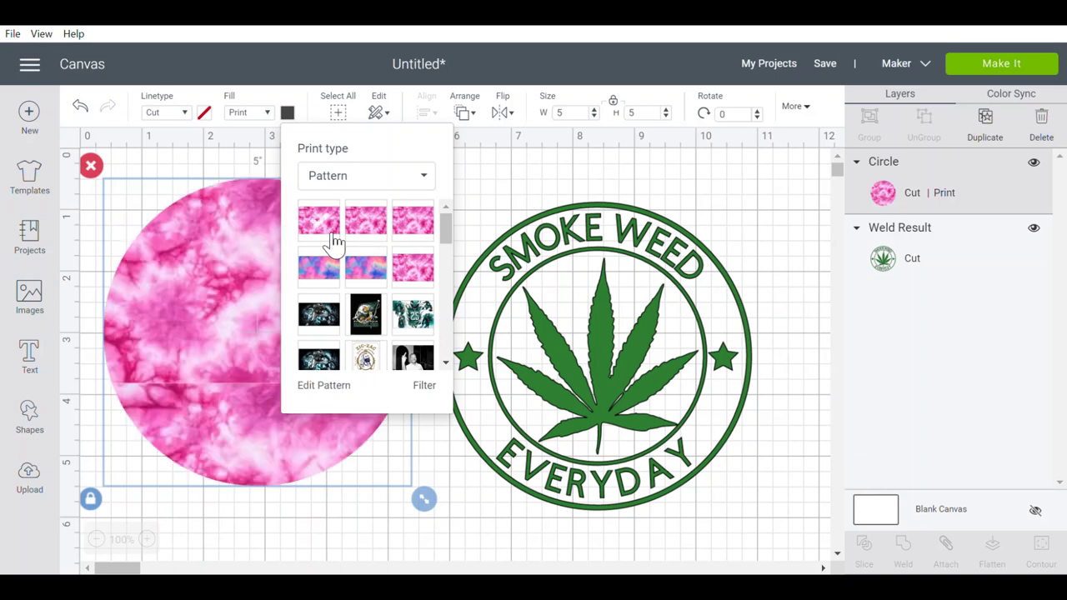
pyautogui.click(323, 494)
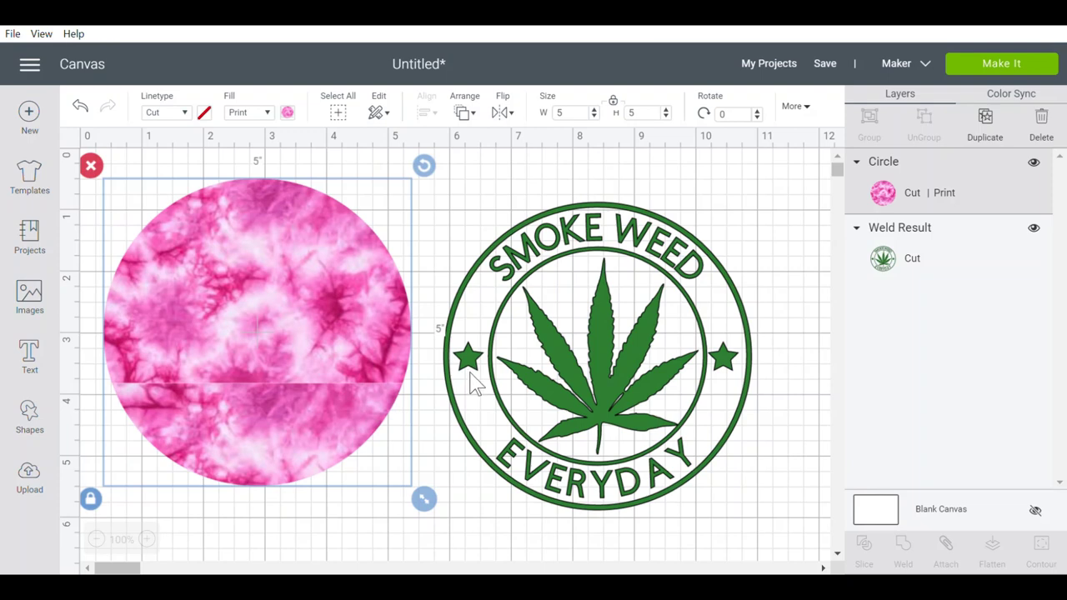
# - Bring the green badge to the front and position it over the pink tie-dye circle
pyautogui.moveTo(469, 381); pyautogui.dragTo(278, 364)
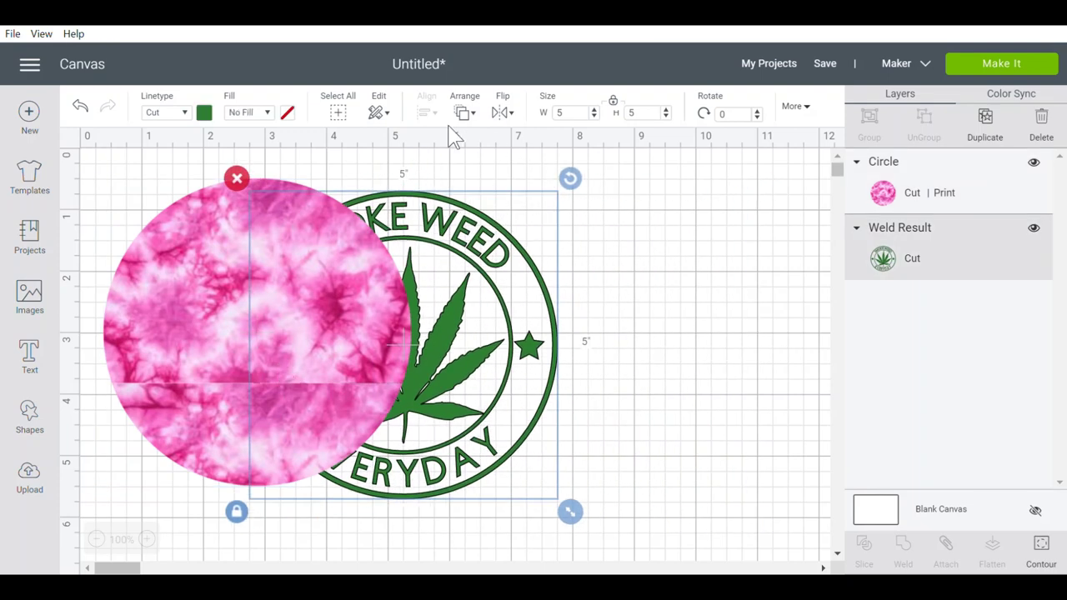
pyautogui.click(467, 117)
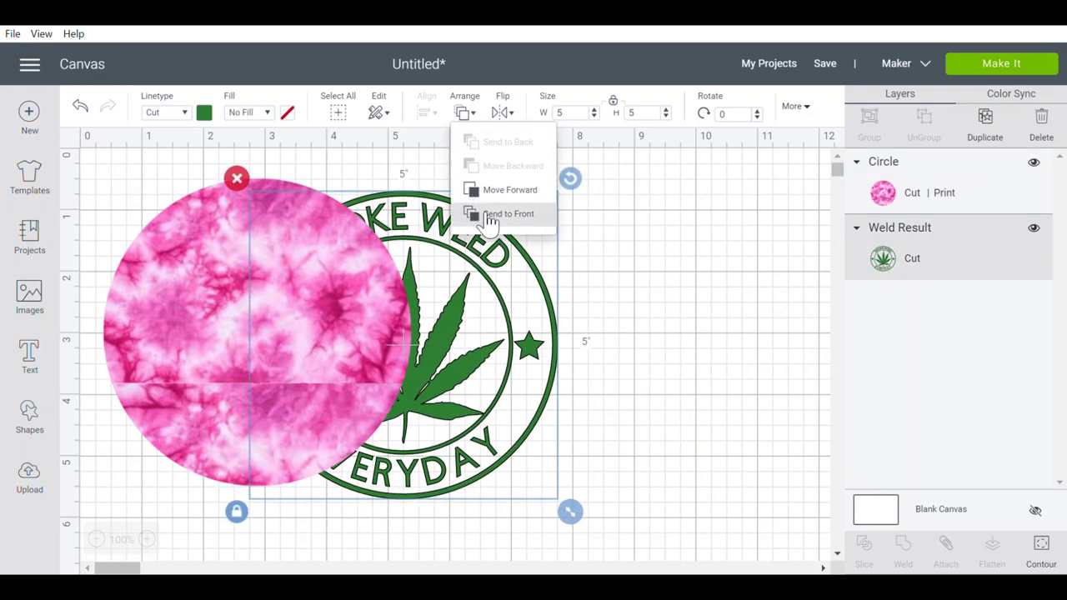
pyautogui.click(488, 213)
pyautogui.moveTo(411, 367); pyautogui.dragTo(261, 352)
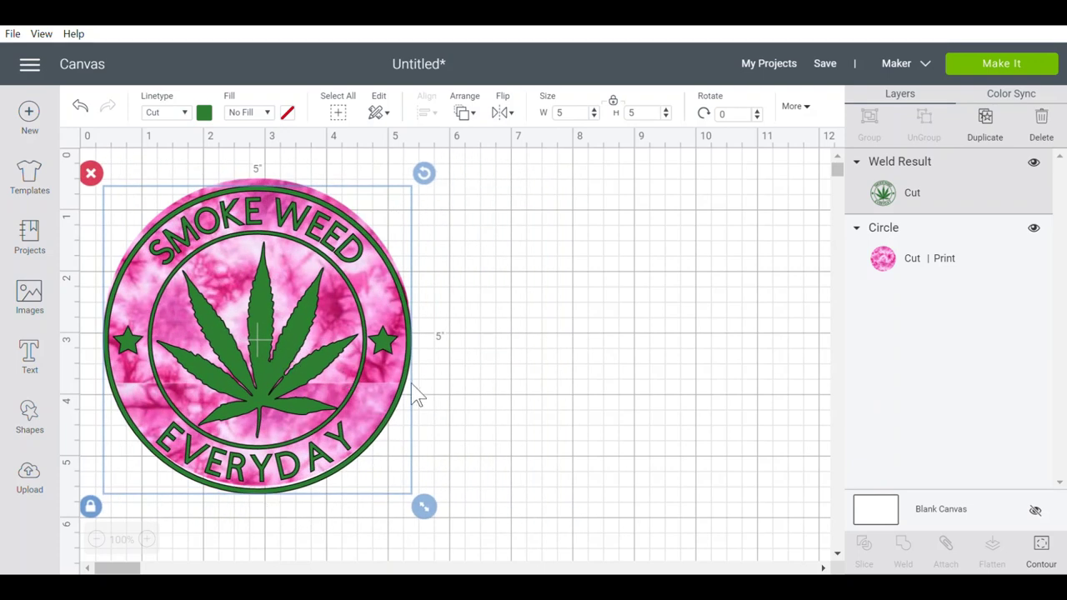
# - Move the green badge beside the pink circle and set the scale of the circle's tie-dye pattern to 143
pyautogui.moveTo(388, 346); pyautogui.dragTo(723, 351)
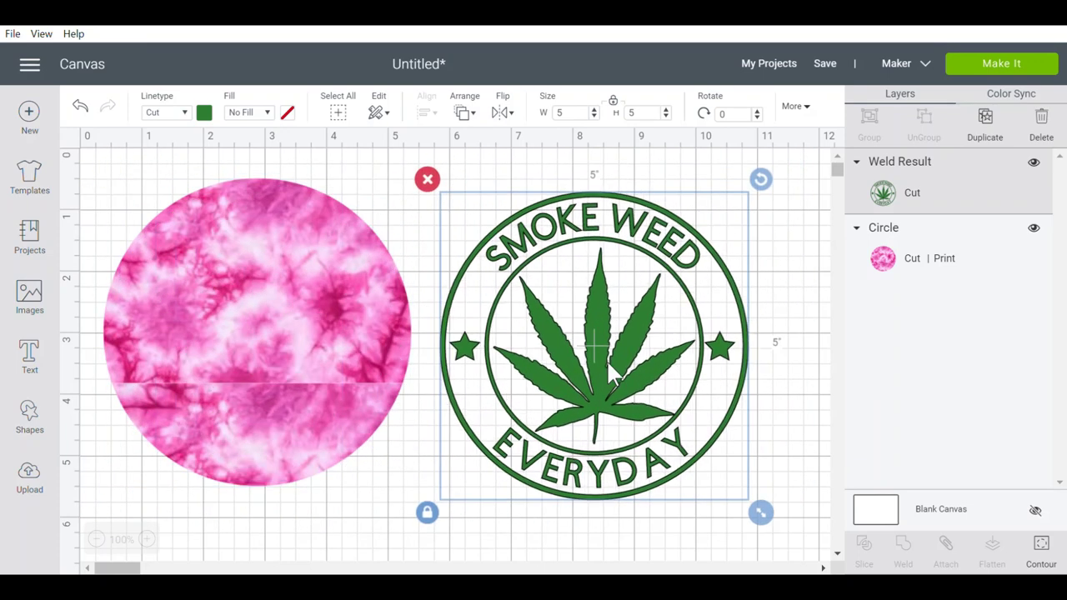
pyautogui.click(371, 351)
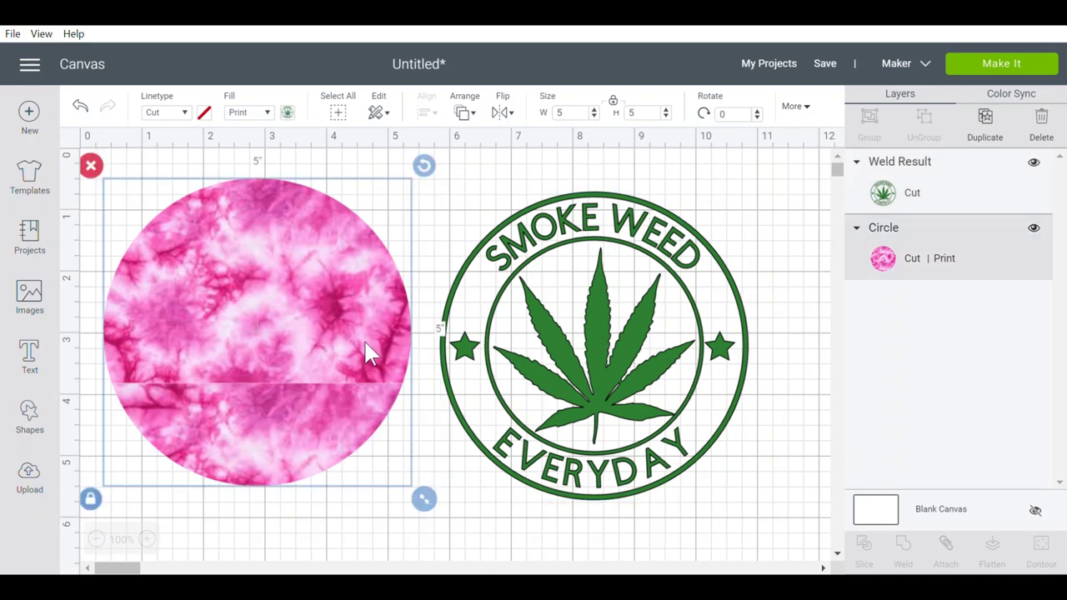
pyautogui.click(287, 114)
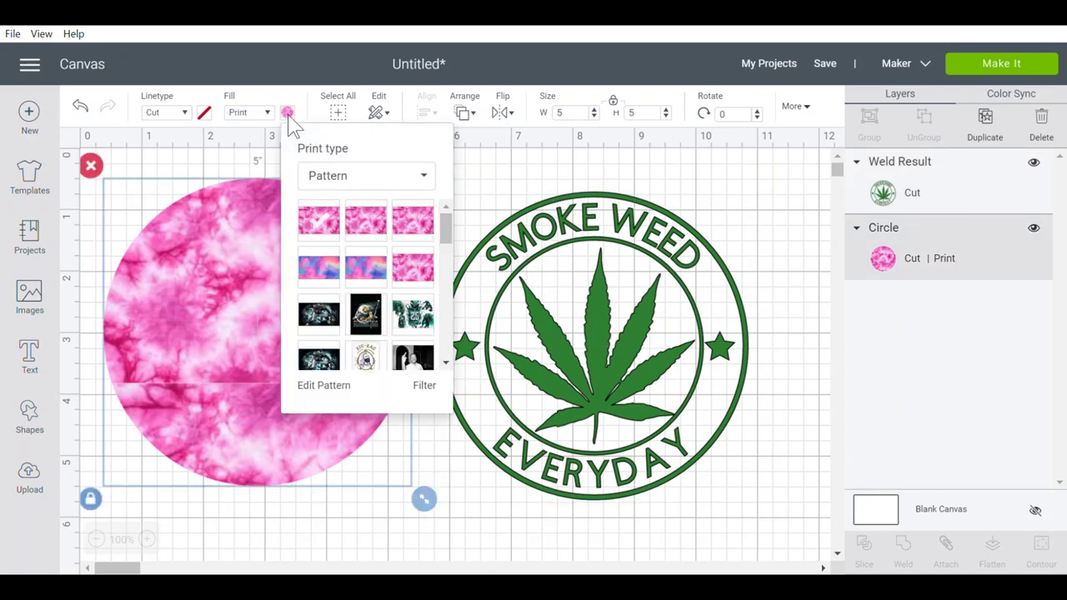
pyautogui.click(334, 389)
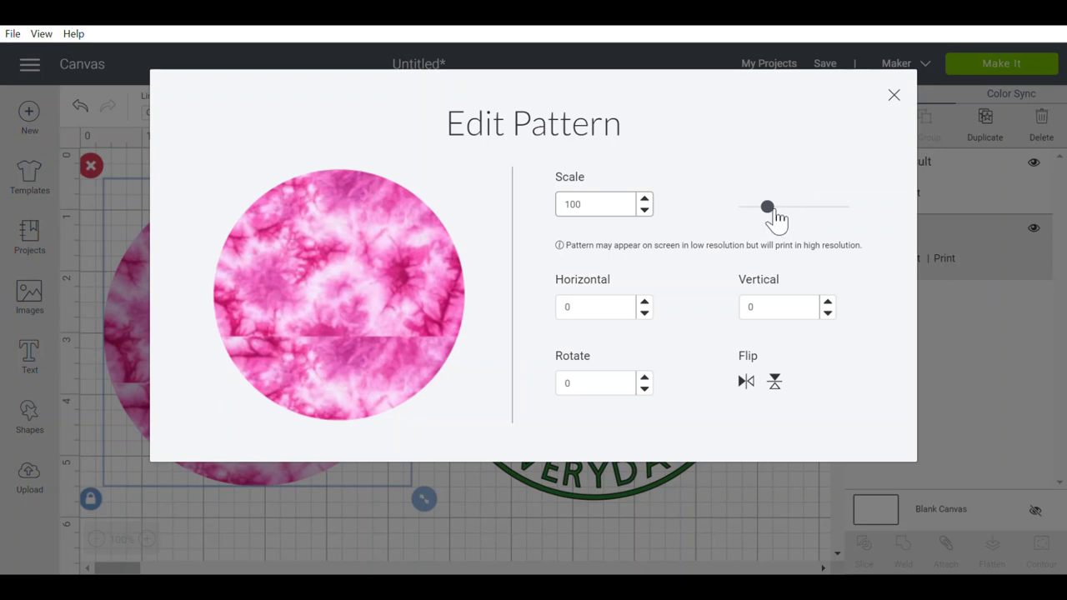
pyautogui.moveTo(767, 208); pyautogui.dragTo(800, 220)
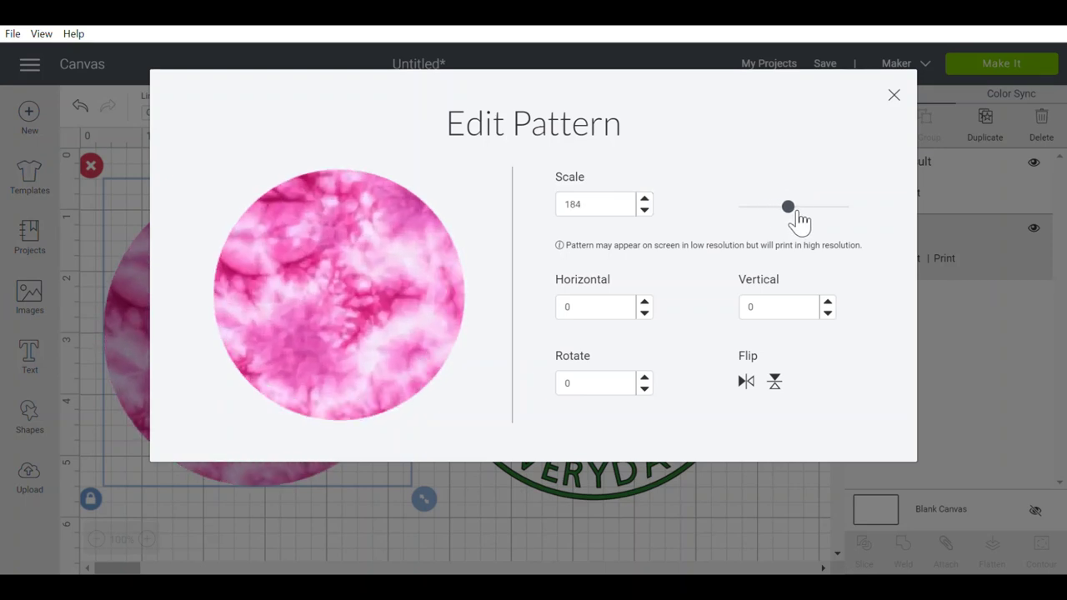
pyautogui.moveTo(801, 221); pyautogui.dragTo(786, 221)
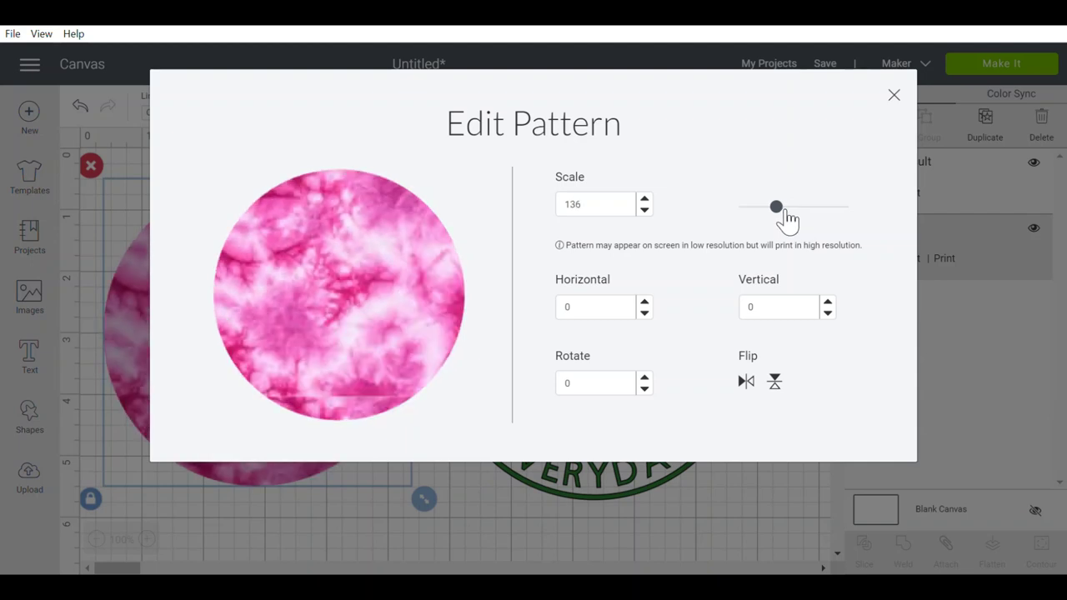
pyautogui.moveTo(787, 219); pyautogui.dragTo(788, 220)
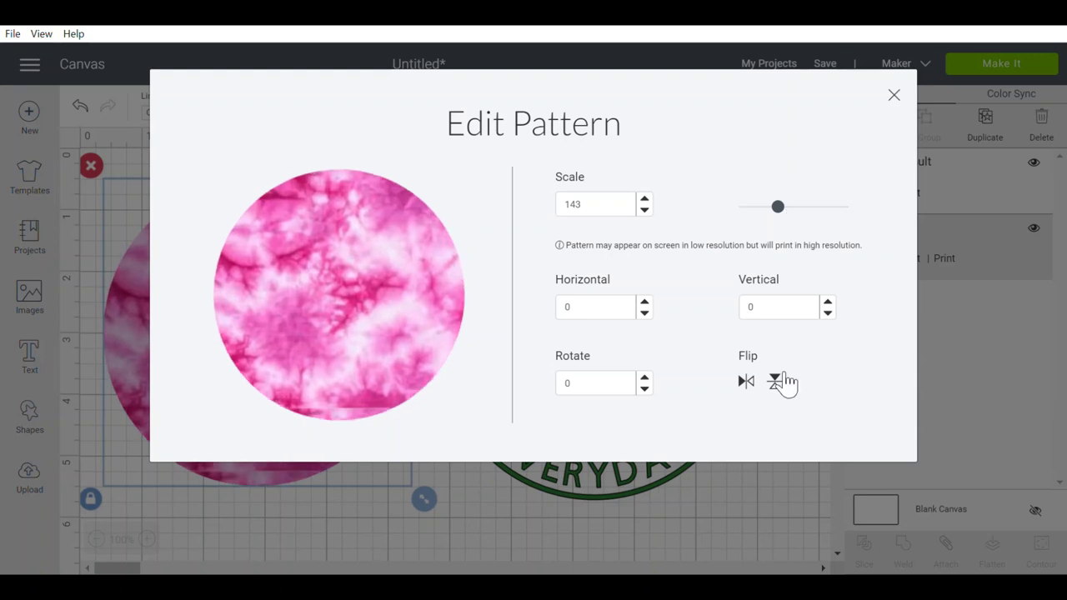
# - Shift the circle's pattern to a vertical offset of about -28 to hide the seam, and close the pattern editor
pyautogui.click(838, 318)
pyautogui.click(838, 317)
pyautogui.click(838, 318)
pyautogui.click(838, 317)
pyautogui.click(838, 318)
pyautogui.click(838, 318)
pyautogui.click(838, 317)
pyautogui.click(838, 318)
pyautogui.click(838, 317)
pyautogui.click(838, 317)
pyautogui.click(838, 318)
pyautogui.doubleClick(838, 318)
pyautogui.doubleClick(838, 318)
pyautogui.doubleClick(838, 317)
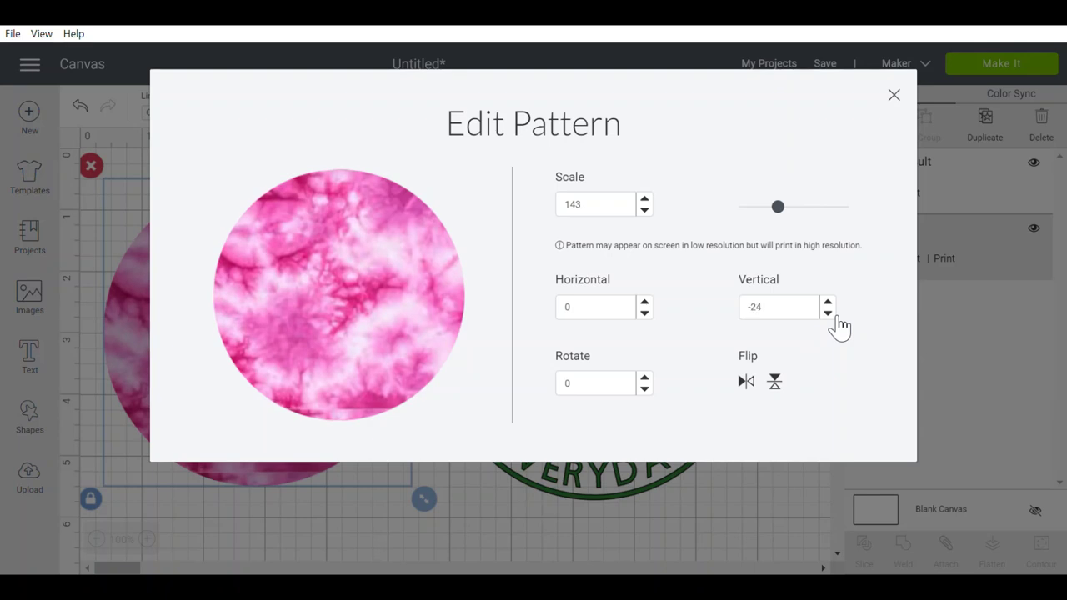
pyautogui.doubleClick(838, 318)
pyautogui.click(837, 318)
pyautogui.click(838, 318)
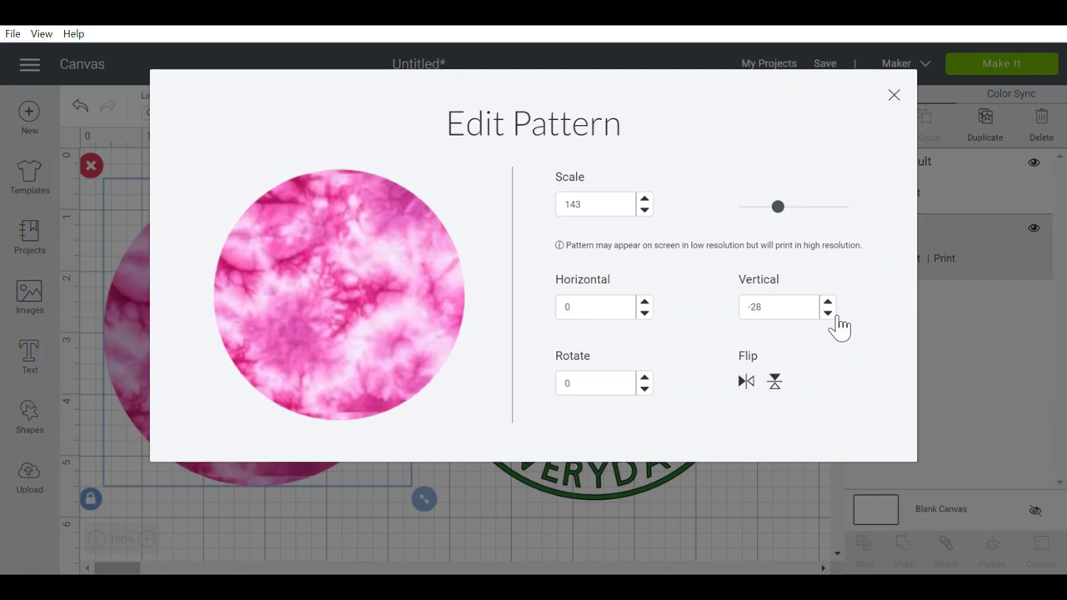
pyautogui.doubleClick(838, 317)
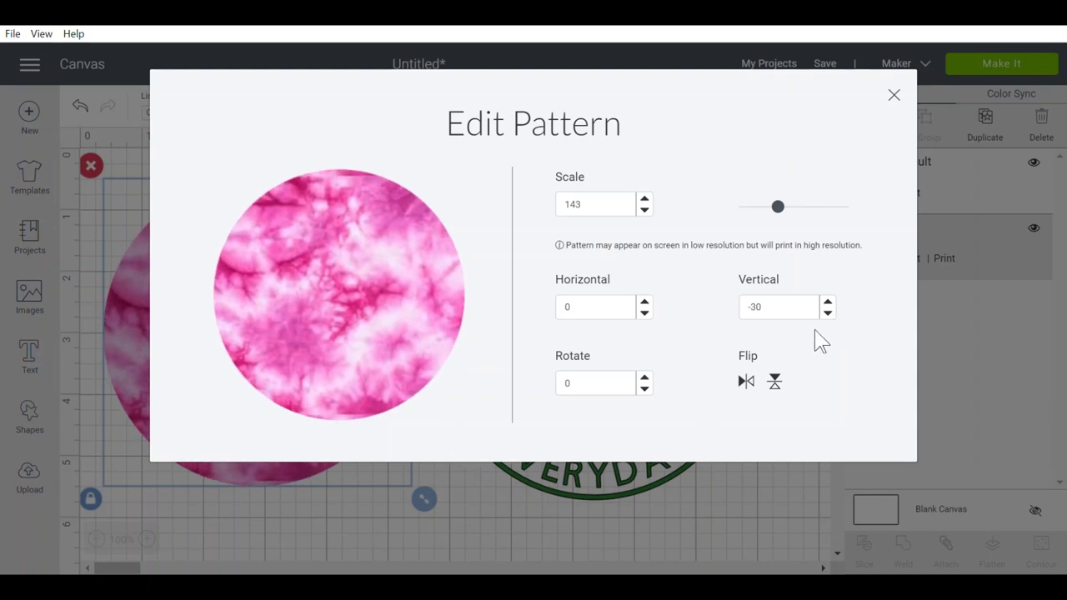
pyautogui.doubleClick(832, 303)
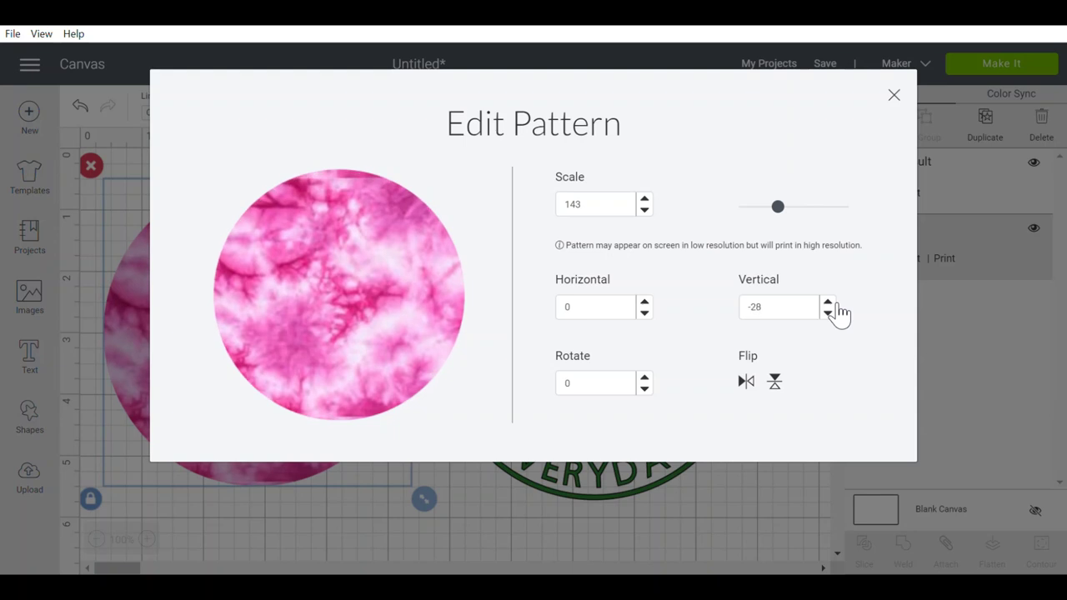
pyautogui.click(834, 303)
pyautogui.click(895, 95)
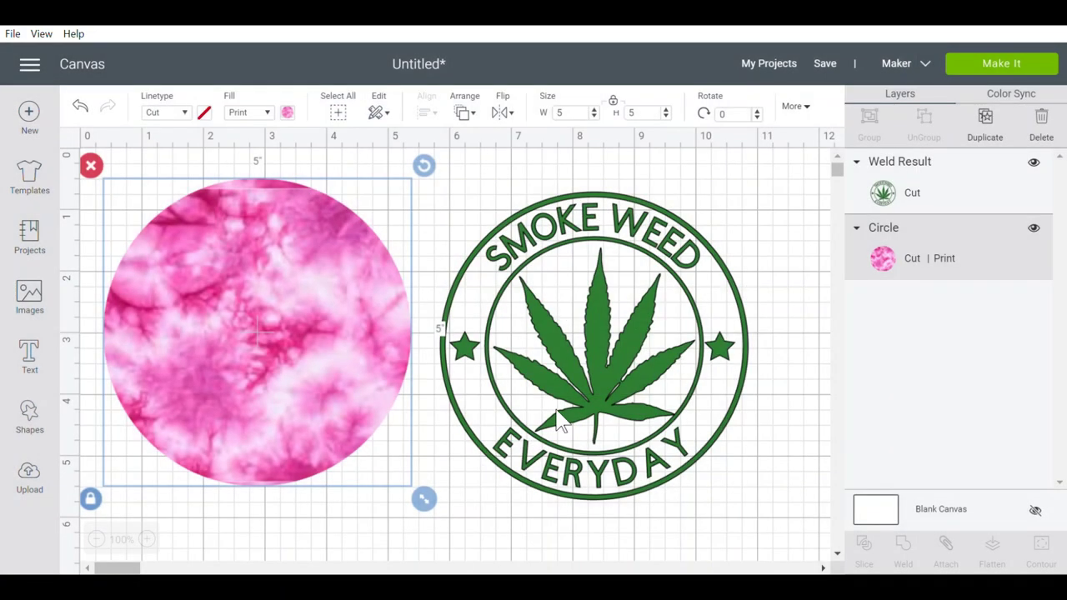
# - Place the green badge back over the pink circle and align both on their common center
pyautogui.moveTo(574, 358); pyautogui.dragTo(237, 337)
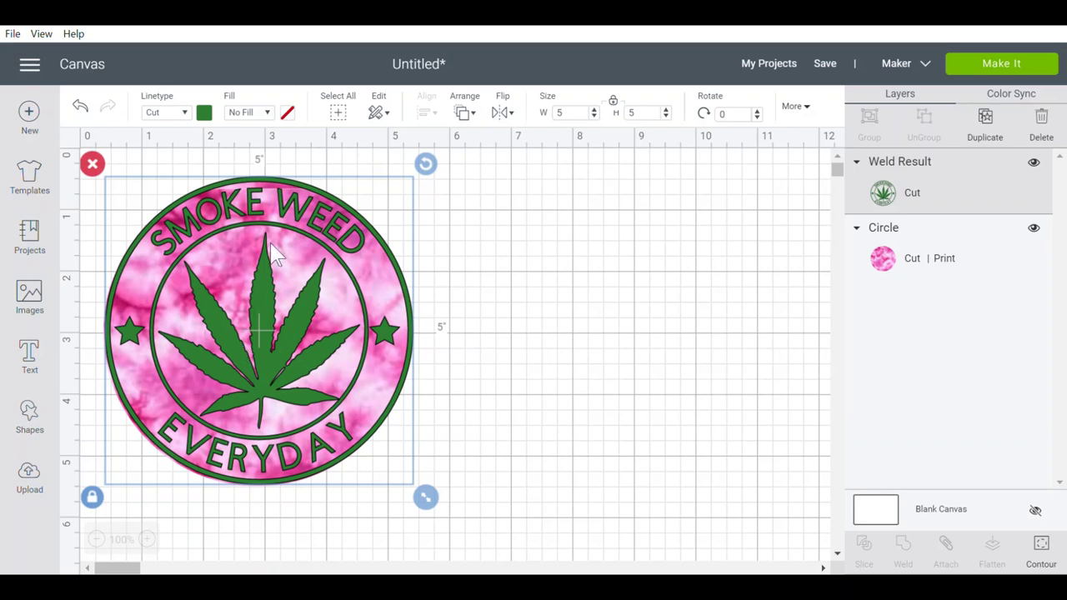
pyautogui.click(550, 365)
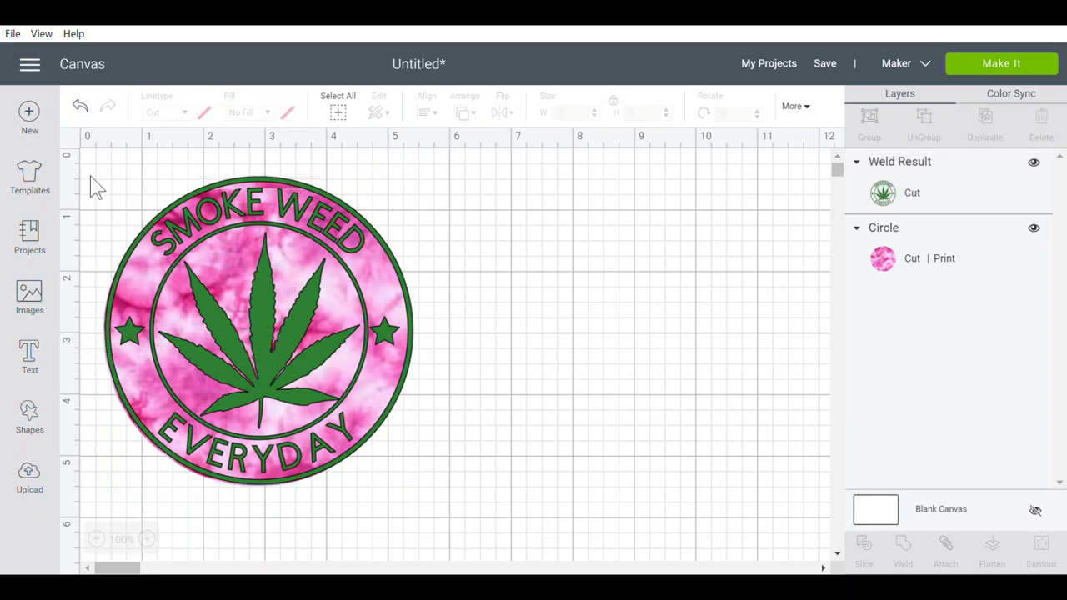
pyautogui.moveTo(90, 176); pyautogui.dragTo(500, 563)
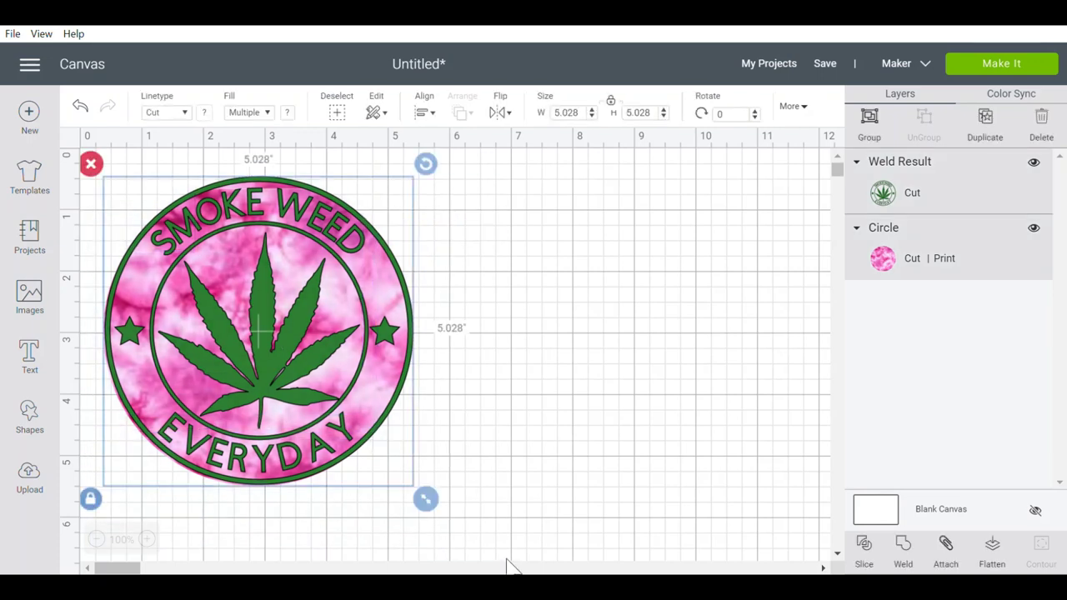
pyautogui.click(424, 113)
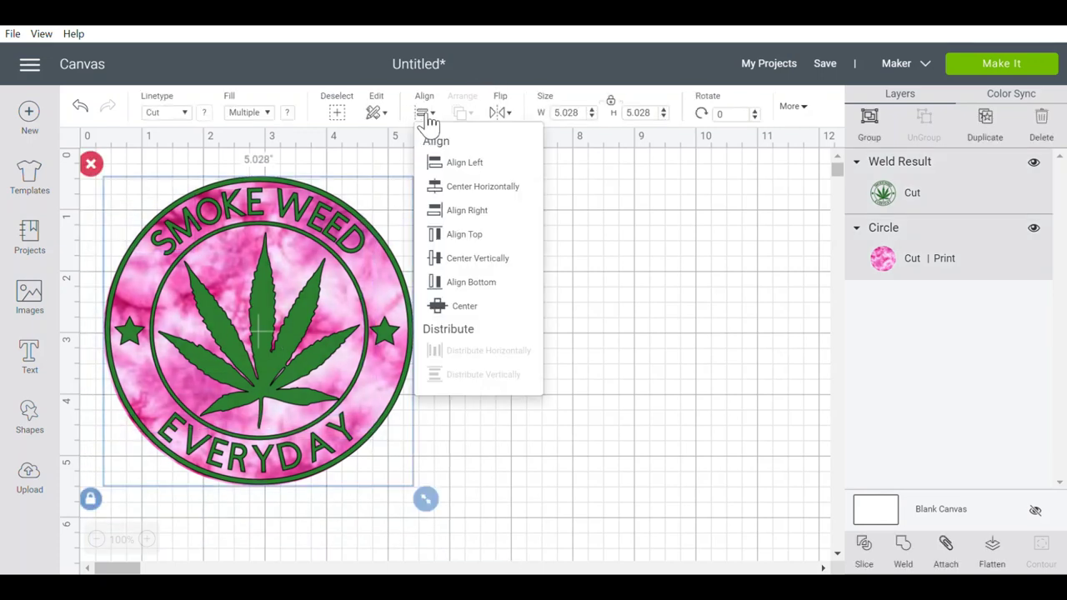
pyautogui.click(467, 307)
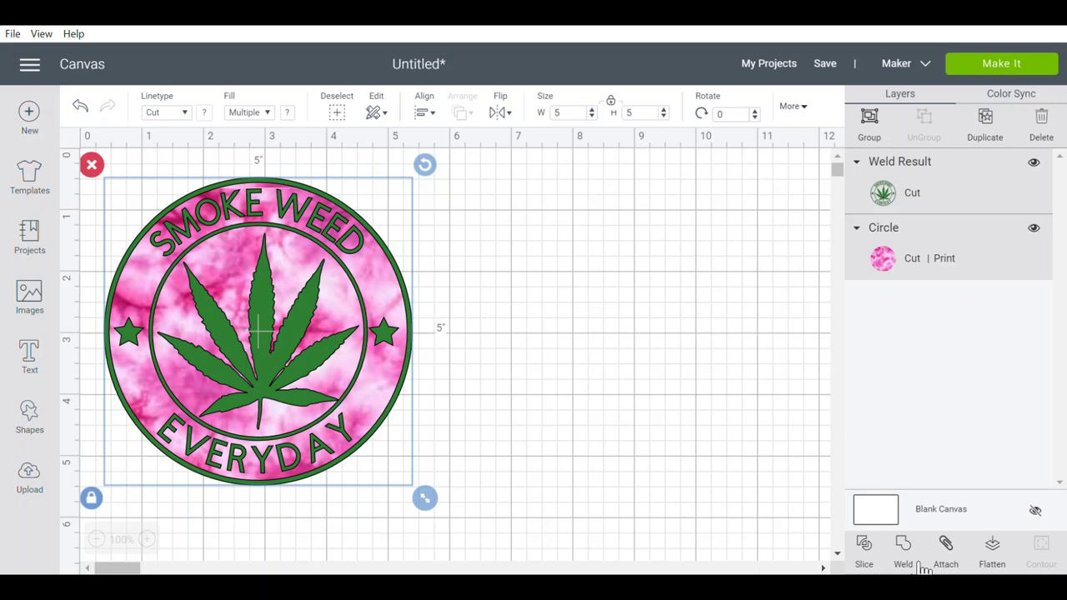
# - Flatten the badge and circle into one printable image and move it toward the middle of the canvas
pyautogui.click(993, 550)
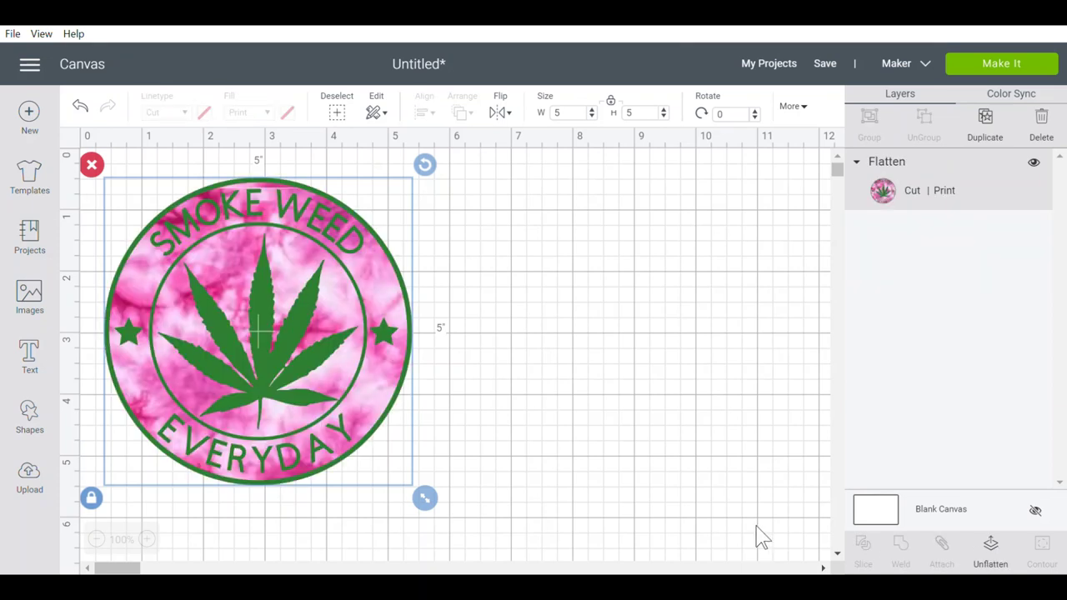
pyautogui.moveTo(375, 359); pyautogui.dragTo(647, 372)
pyautogui.rightClick(642, 372)
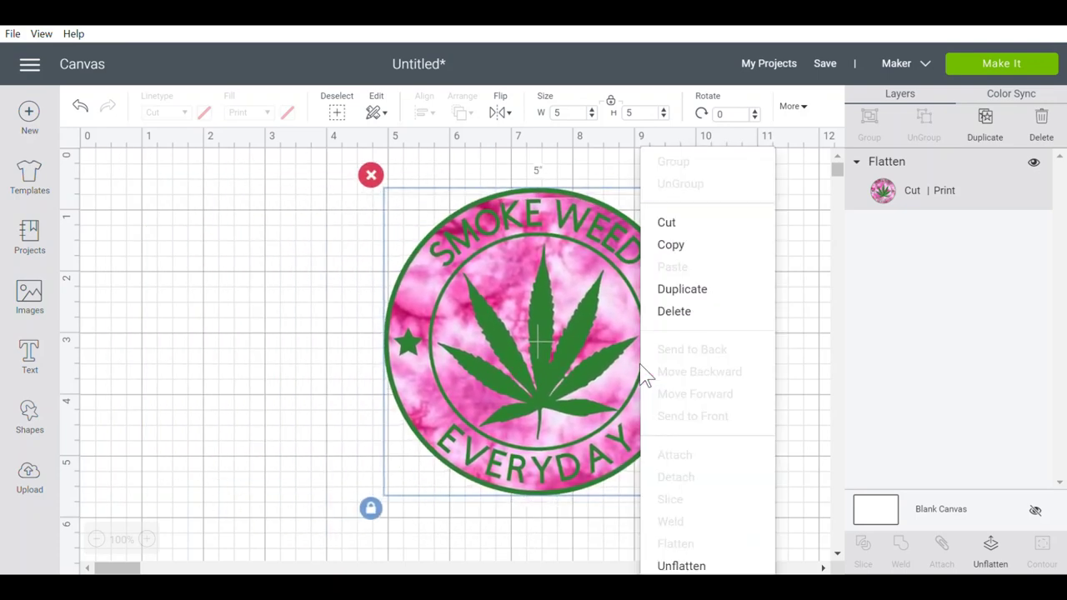
pyautogui.click(439, 384)
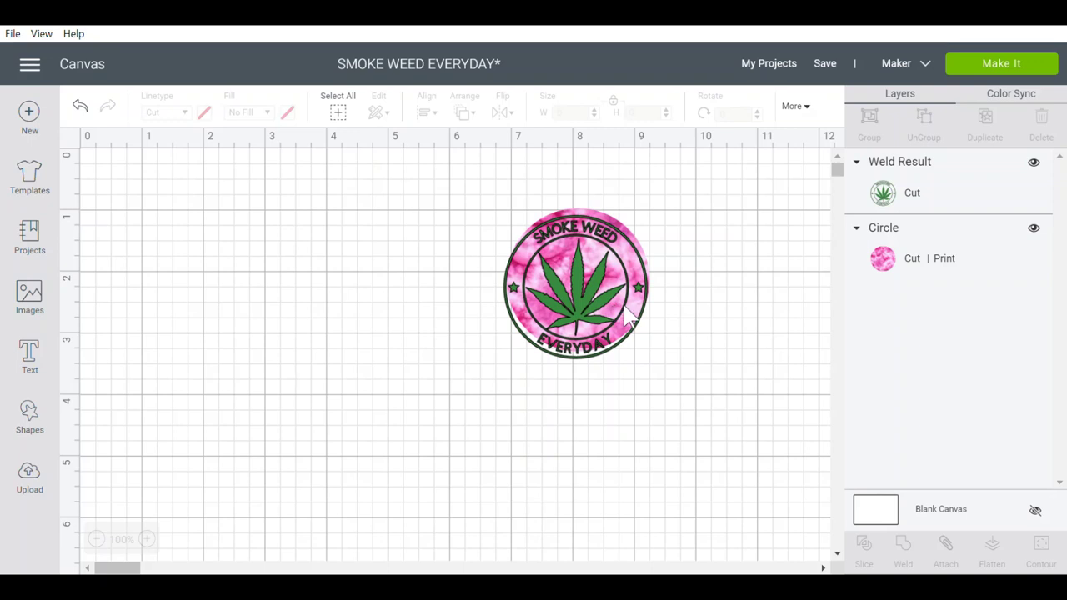
# - Offset the small green badge diagonally from the pink circle and add a square shape to the canvas
pyautogui.moveTo(584, 297); pyautogui.dragTo(645, 352)
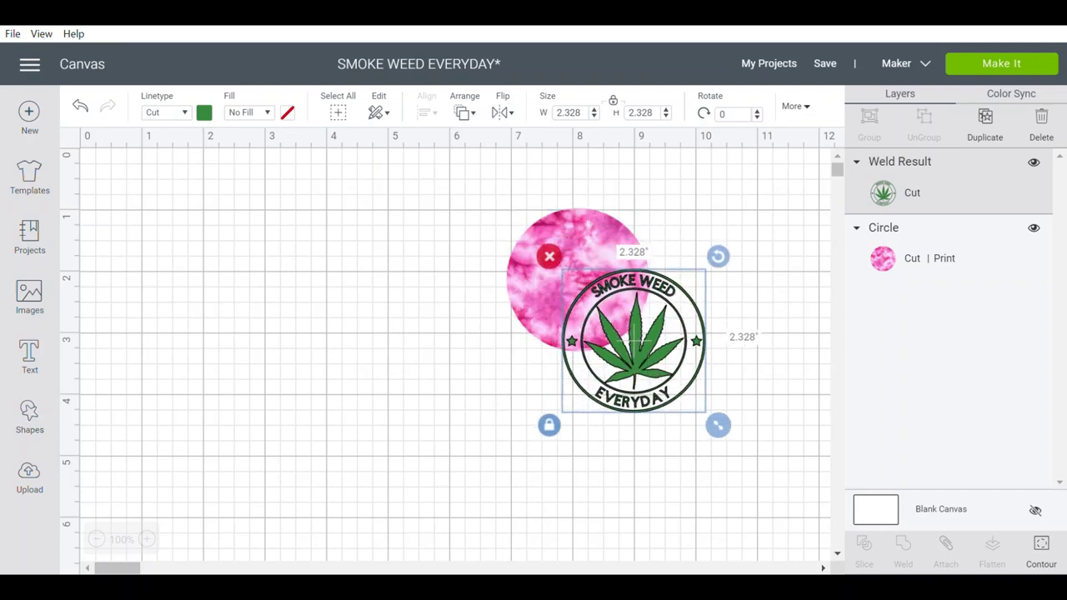
pyautogui.click(34, 300)
pyautogui.click(40, 286)
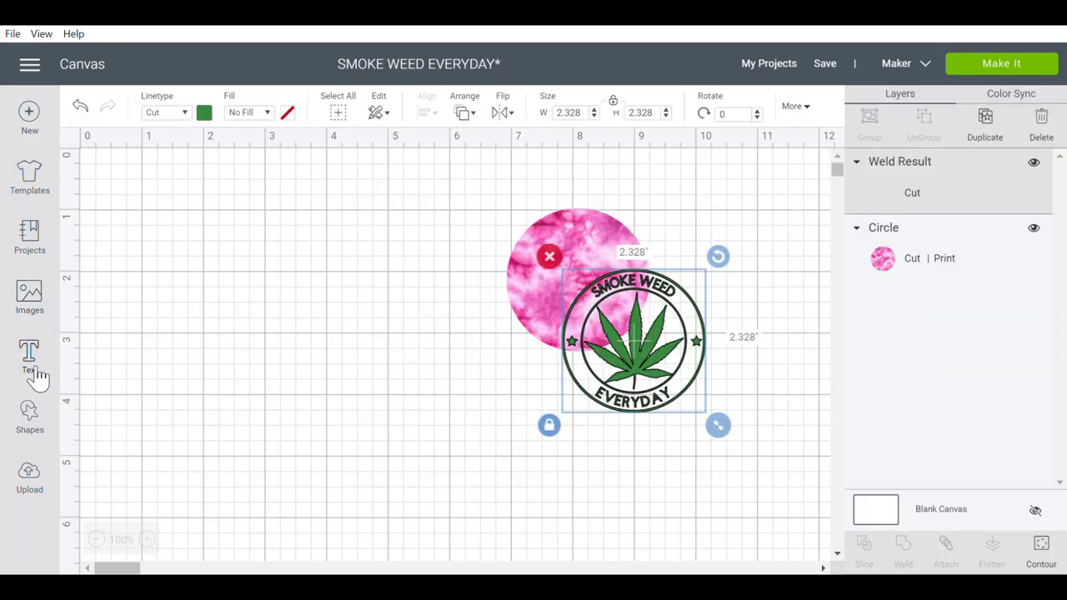
pyautogui.click(41, 425)
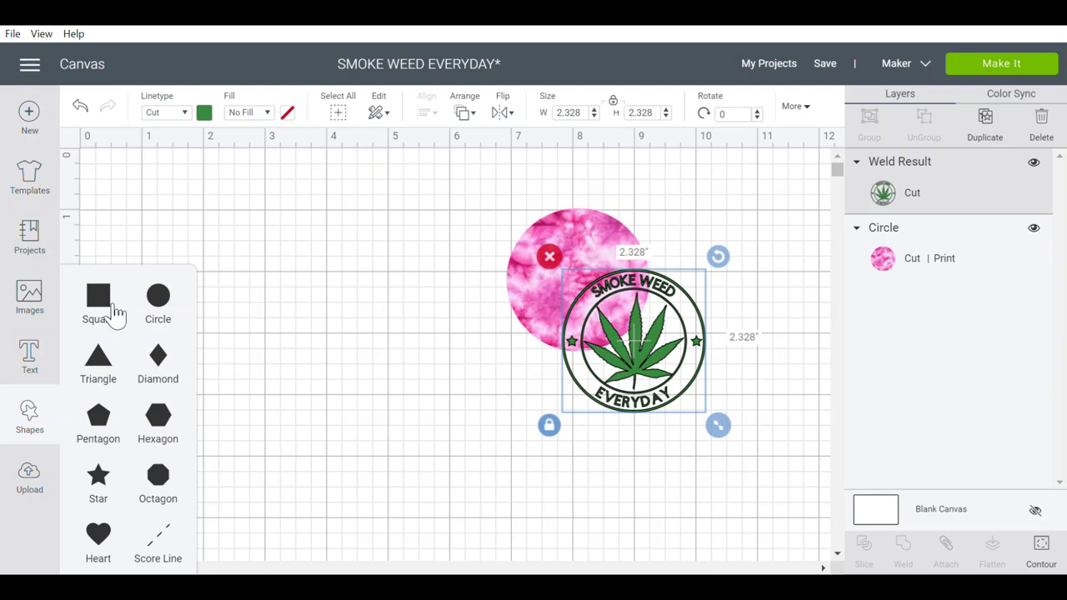
pyautogui.moveTo(115, 313); pyautogui.dragTo(284, 238)
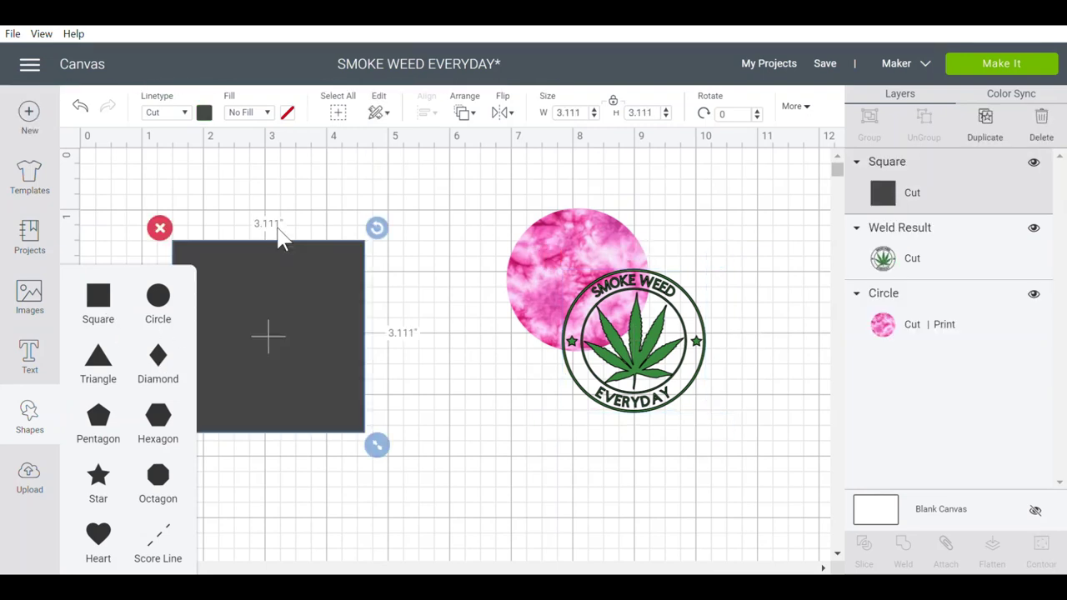
# - Resize the square to 2.75 inches wide with locked proportions
pyautogui.click(566, 112)
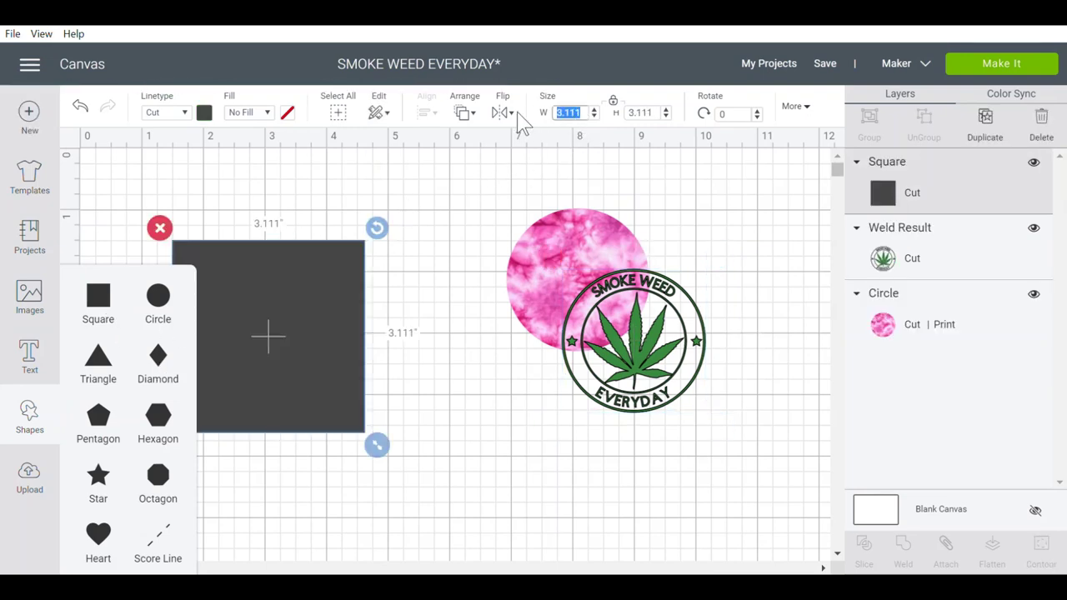
pyautogui.write('2.75')
pyautogui.press('Return')
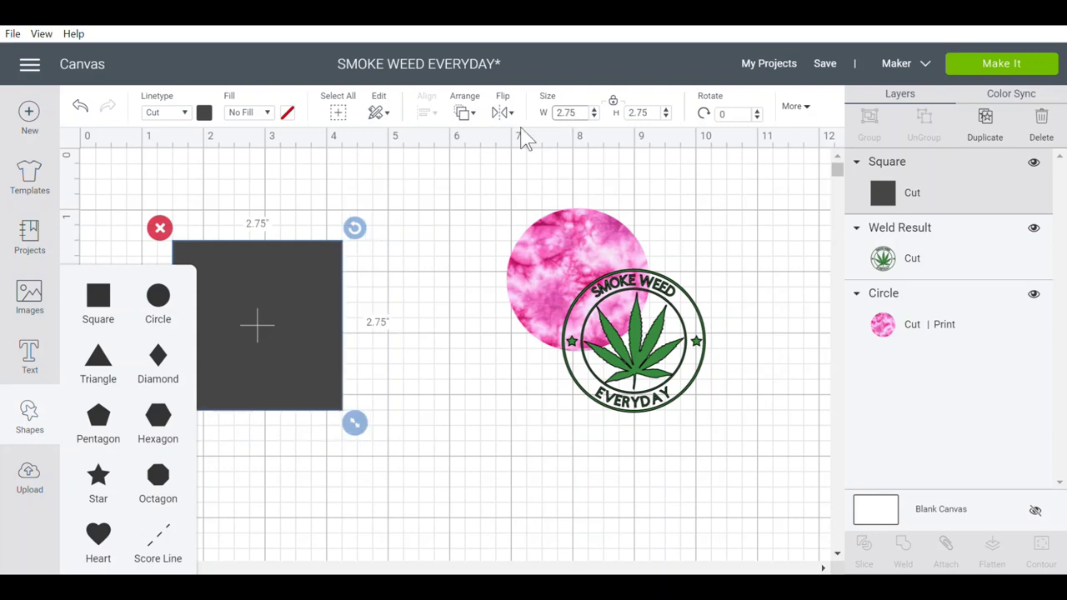
pyautogui.click(323, 346)
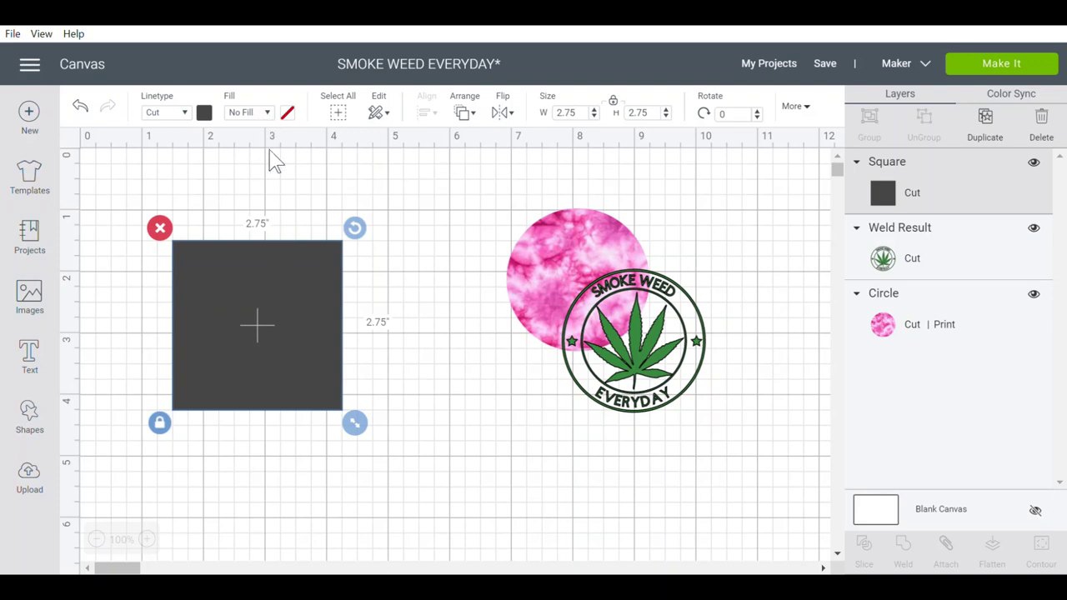
# - Change the square's fill to Print and apply the pink tie-dye pattern to it
pyautogui.click(266, 114)
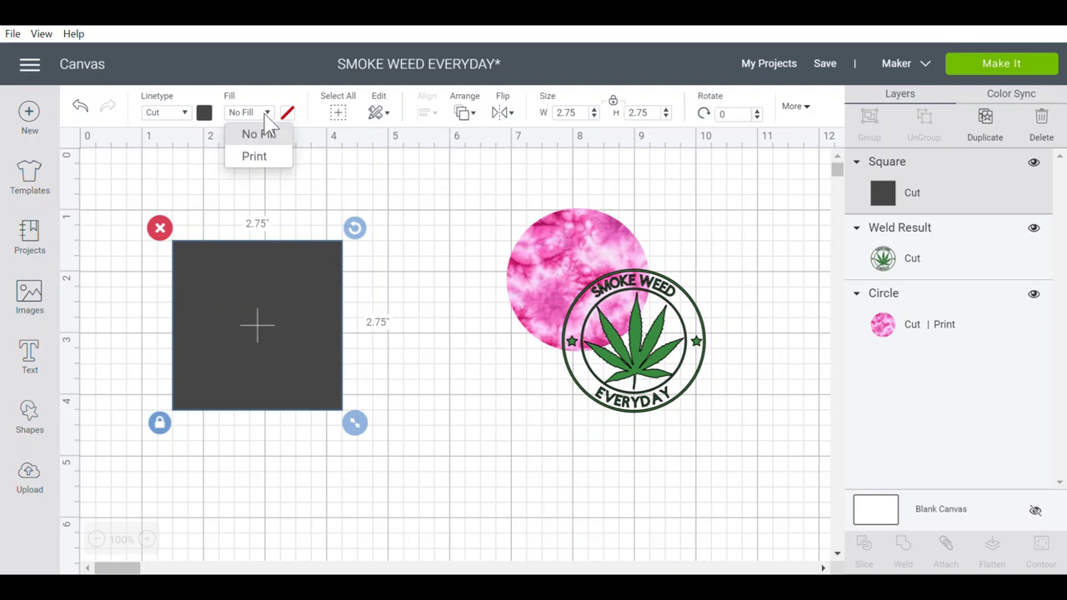
pyautogui.click(274, 160)
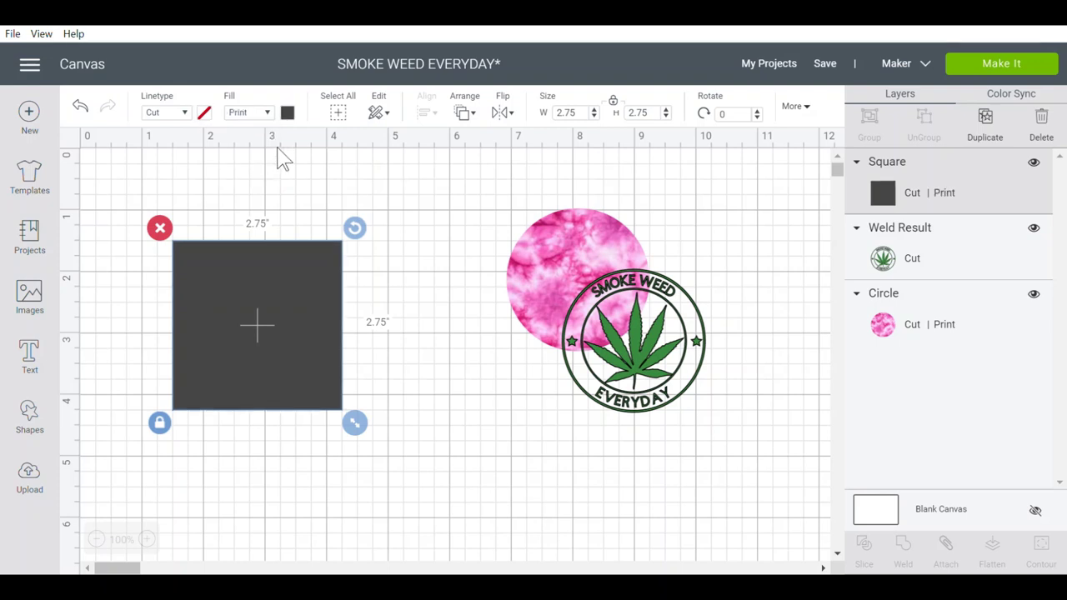
pyautogui.click(287, 113)
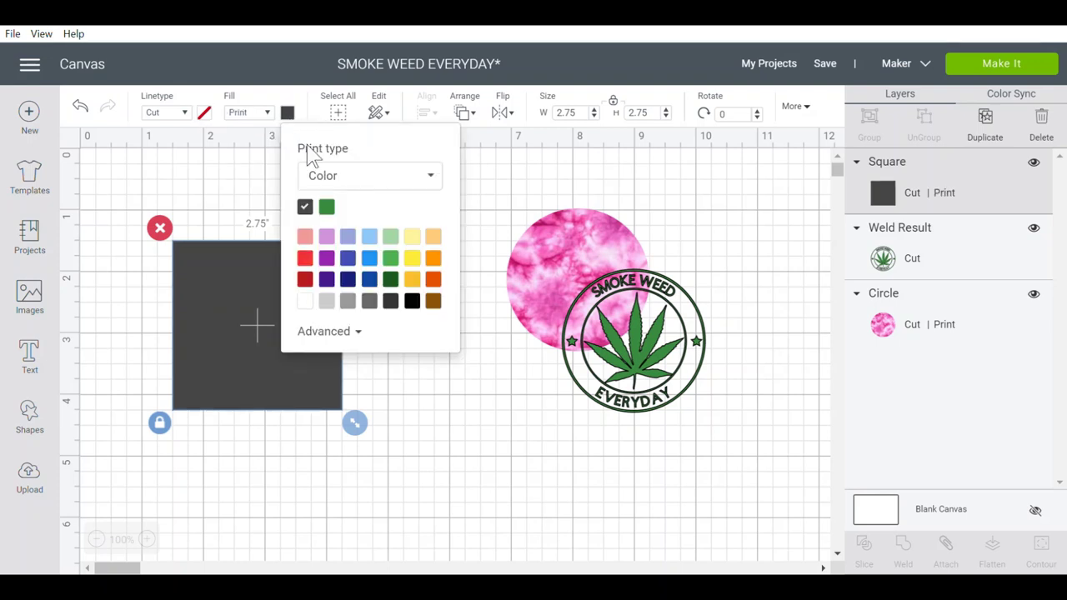
pyautogui.click(343, 179)
pyautogui.click(341, 233)
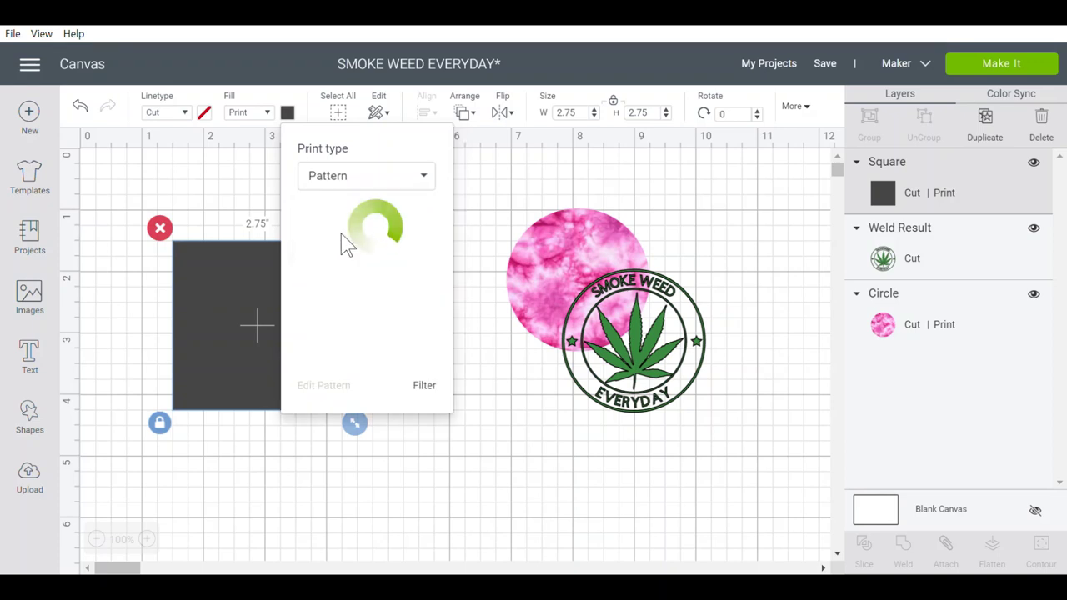
pyautogui.click(340, 232)
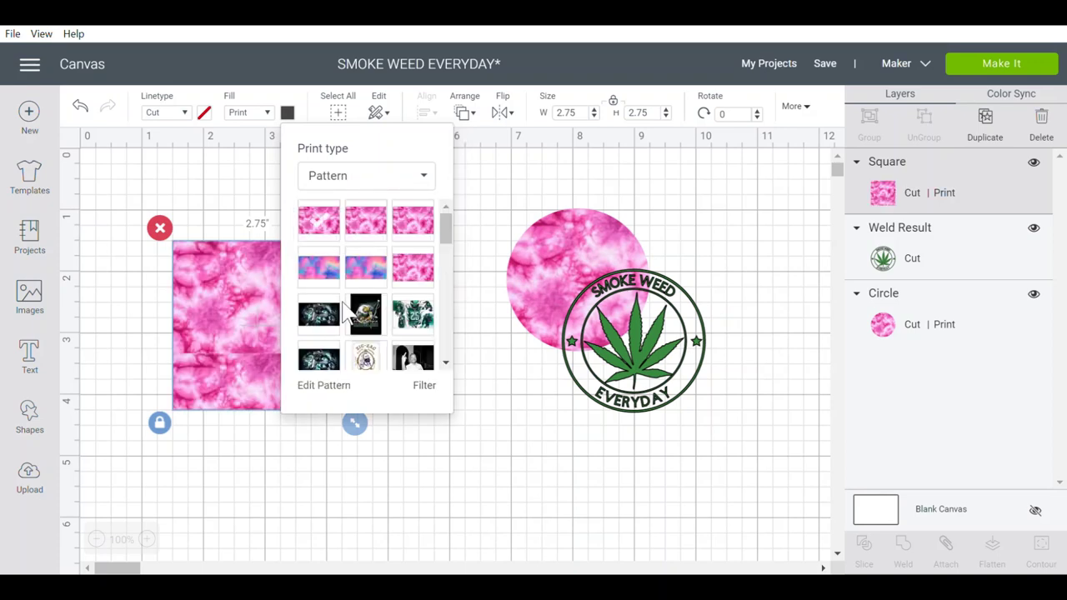
# - Edit the square's tie-dye pattern to a scale of 156 and a vertical offset of 13
pyautogui.click(328, 387)
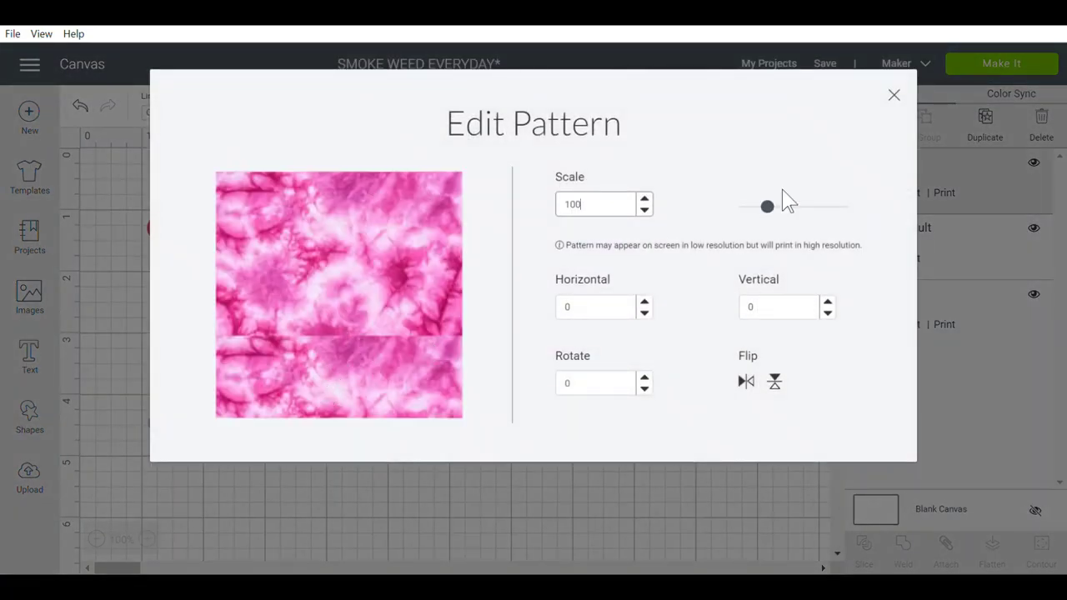
pyautogui.moveTo(776, 217); pyautogui.dragTo(784, 213)
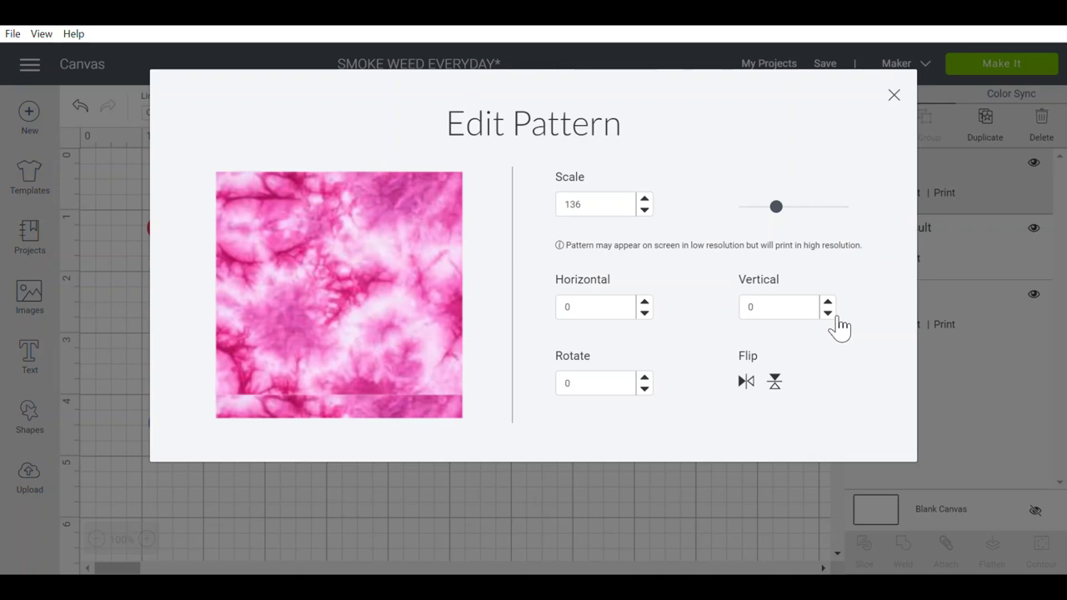
pyautogui.moveTo(834, 319); pyautogui.dragTo(834, 319)
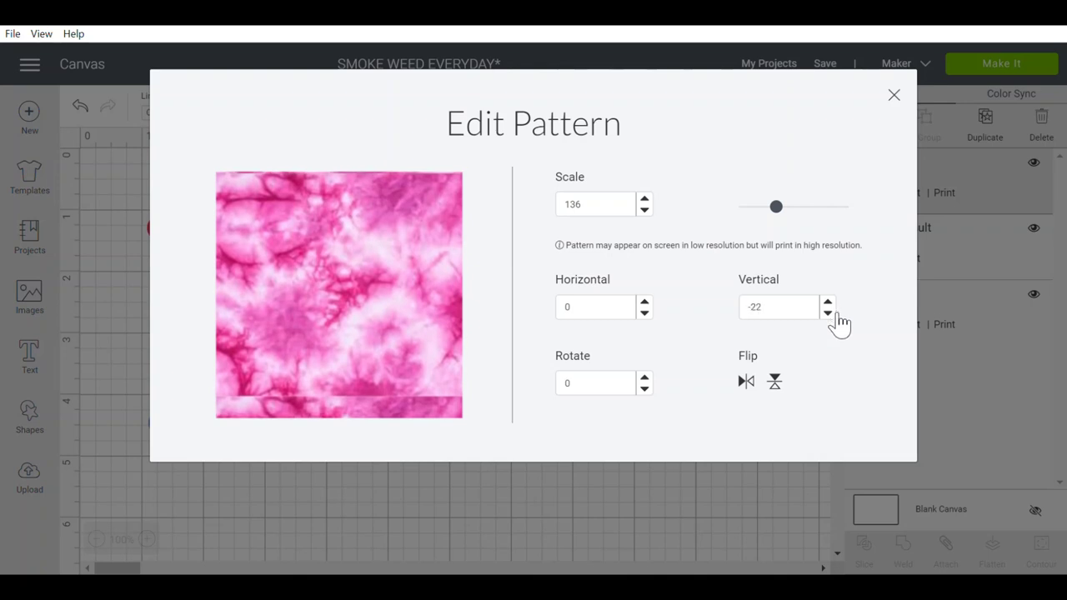
pyautogui.moveTo(834, 317); pyautogui.dragTo(833, 317)
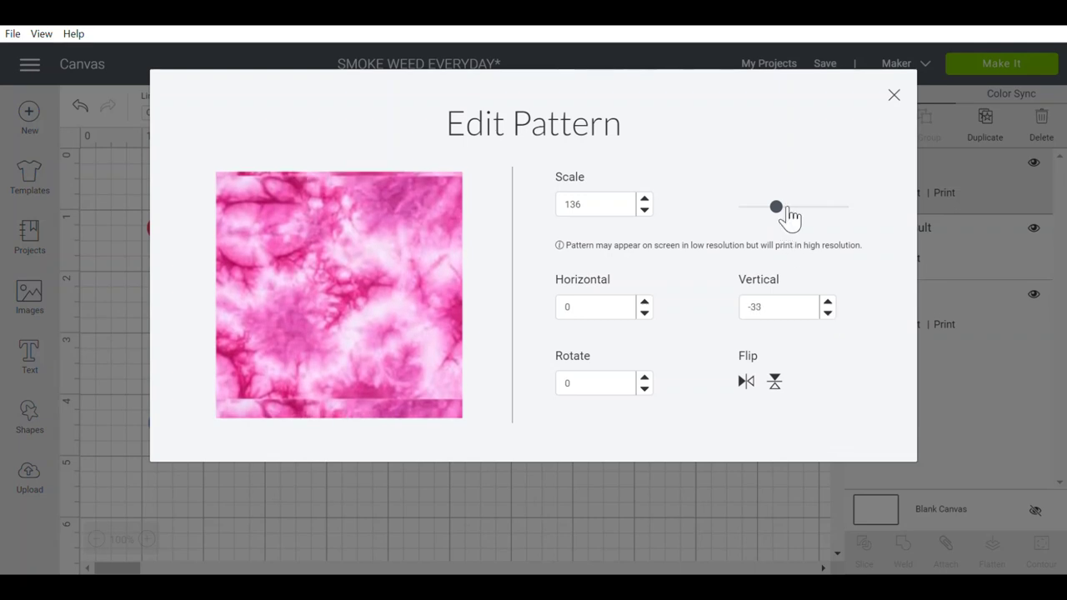
pyautogui.moveTo(788, 211); pyautogui.dragTo(793, 215)
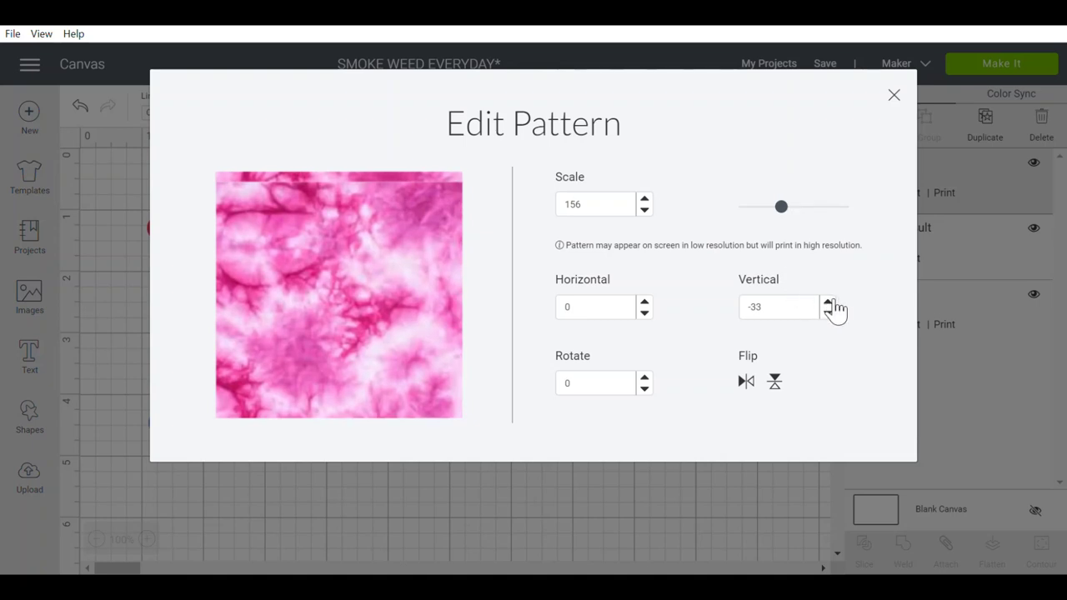
pyautogui.moveTo(830, 302); pyautogui.dragTo(831, 304)
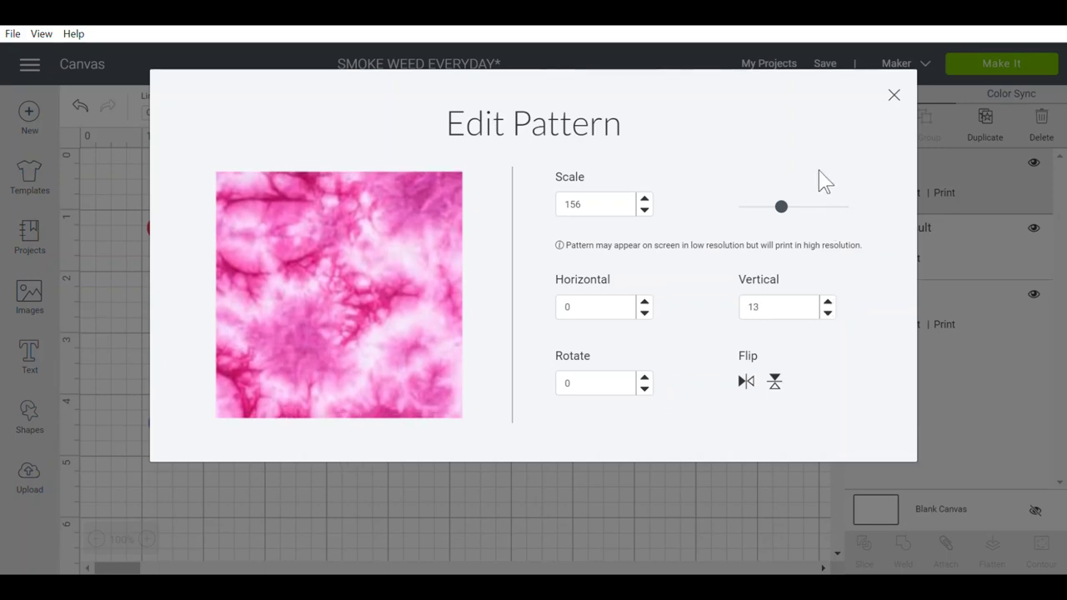
pyautogui.click(608, 494)
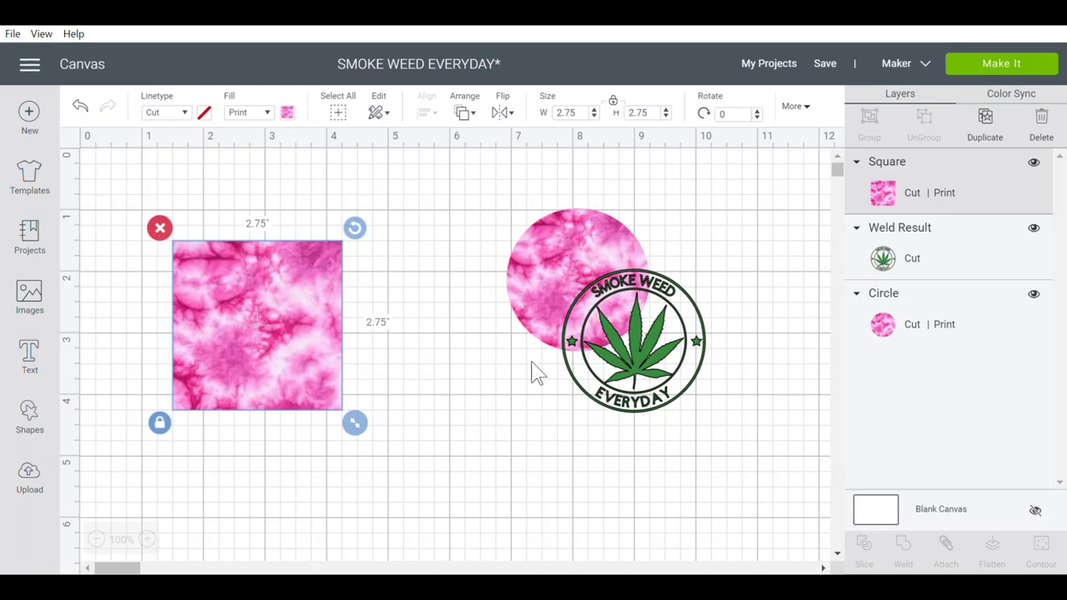
# - Duplicate the green leaf badge, move the copy onto the pink square and shrink it to sit well inside the edges
pyautogui.click(615, 369)
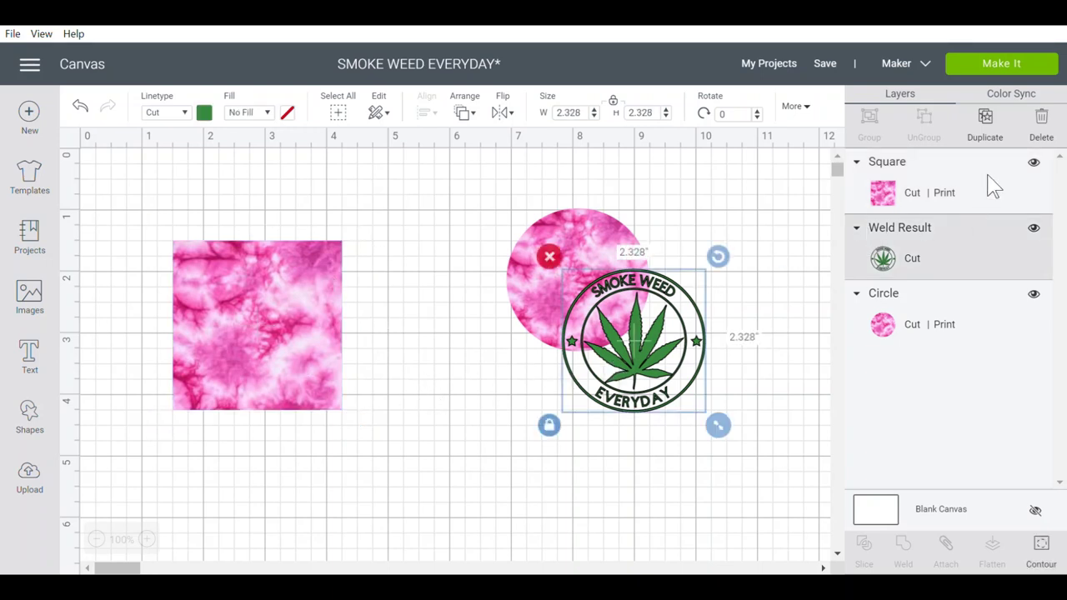
pyautogui.click(1001, 138)
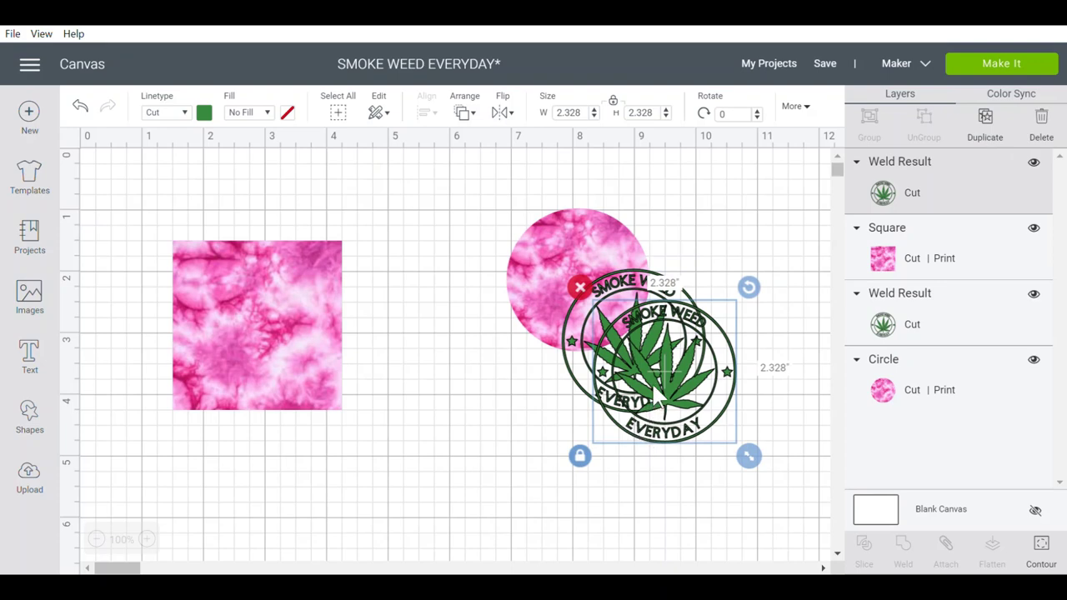
pyautogui.moveTo(654, 398); pyautogui.dragTo(218, 337)
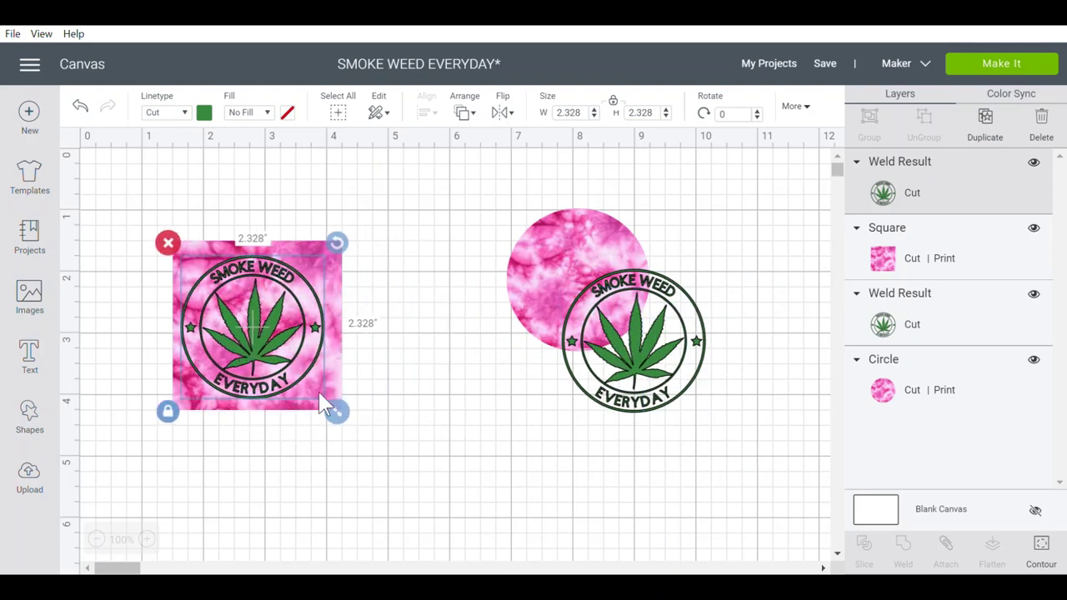
pyautogui.moveTo(337, 412); pyautogui.dragTo(291, 367)
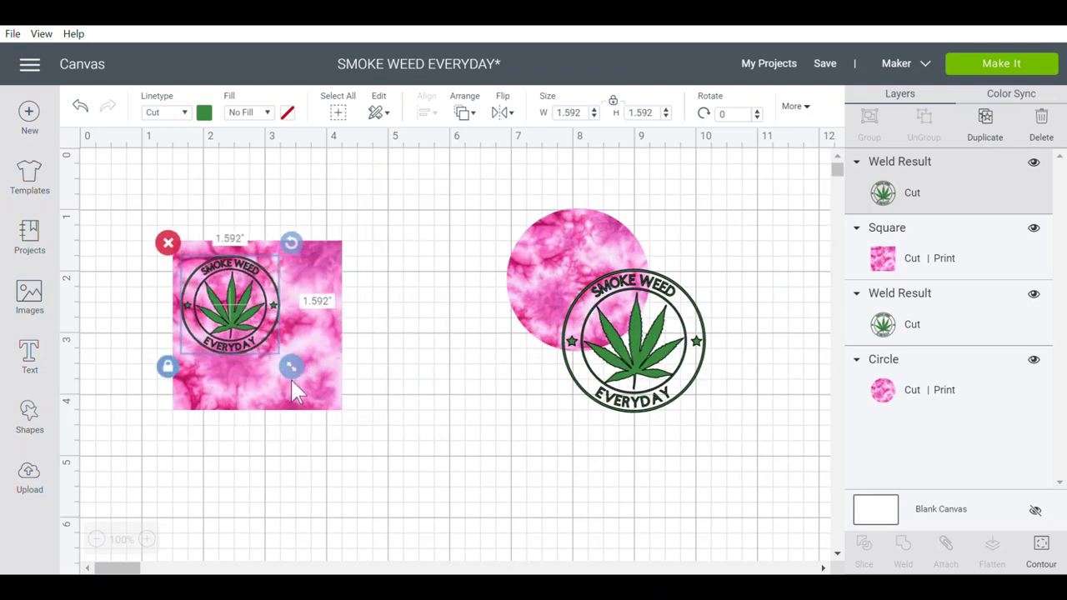
pyautogui.moveTo(240, 335); pyautogui.dragTo(275, 349)
# - Center the small badge on the square, flatten the two into one printable image and move it near the canvas origin
pyautogui.moveTo(129, 206); pyautogui.dragTo(406, 457)
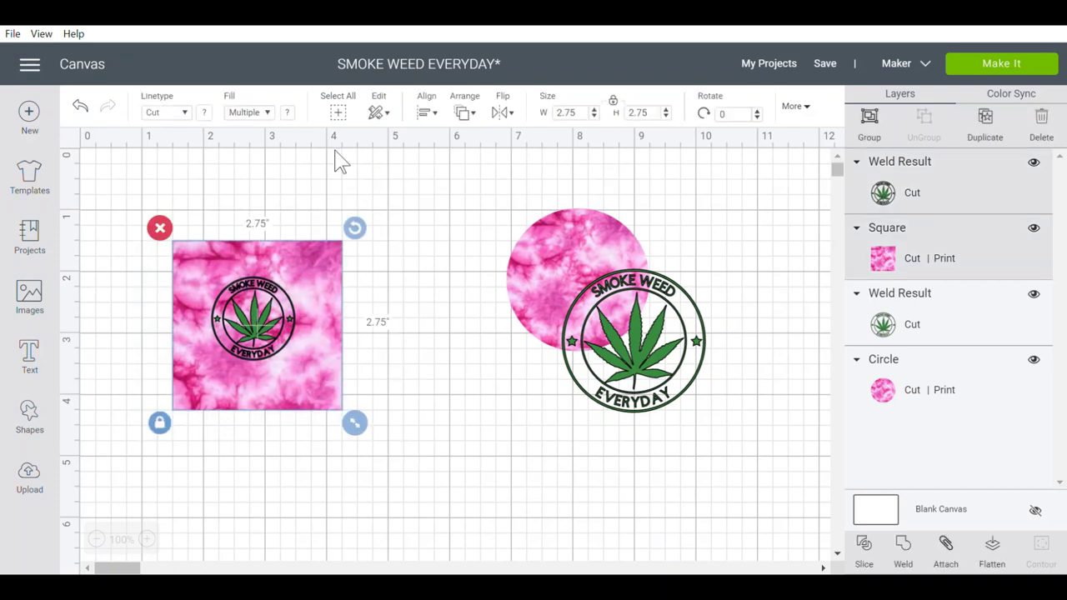
pyautogui.click(431, 115)
pyautogui.click(440, 310)
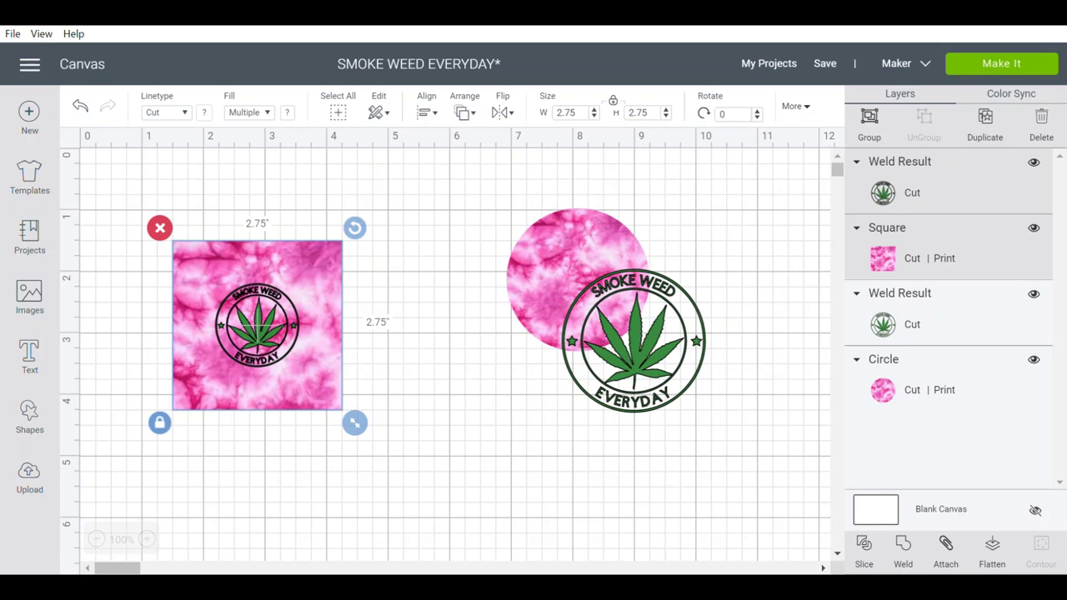
pyautogui.click(992, 551)
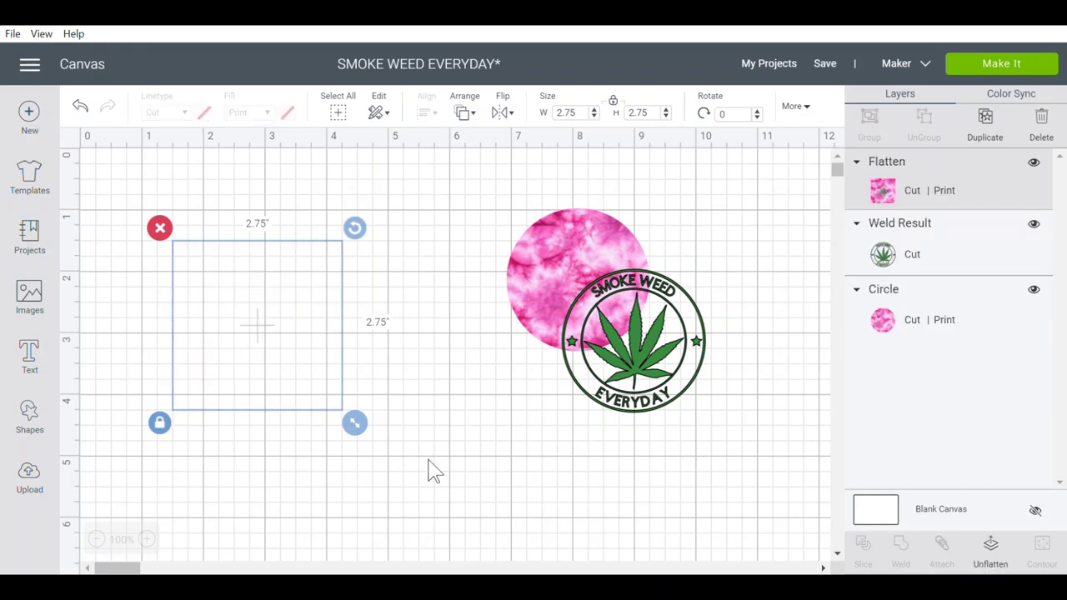
pyautogui.moveTo(308, 350); pyautogui.dragTo(248, 264)
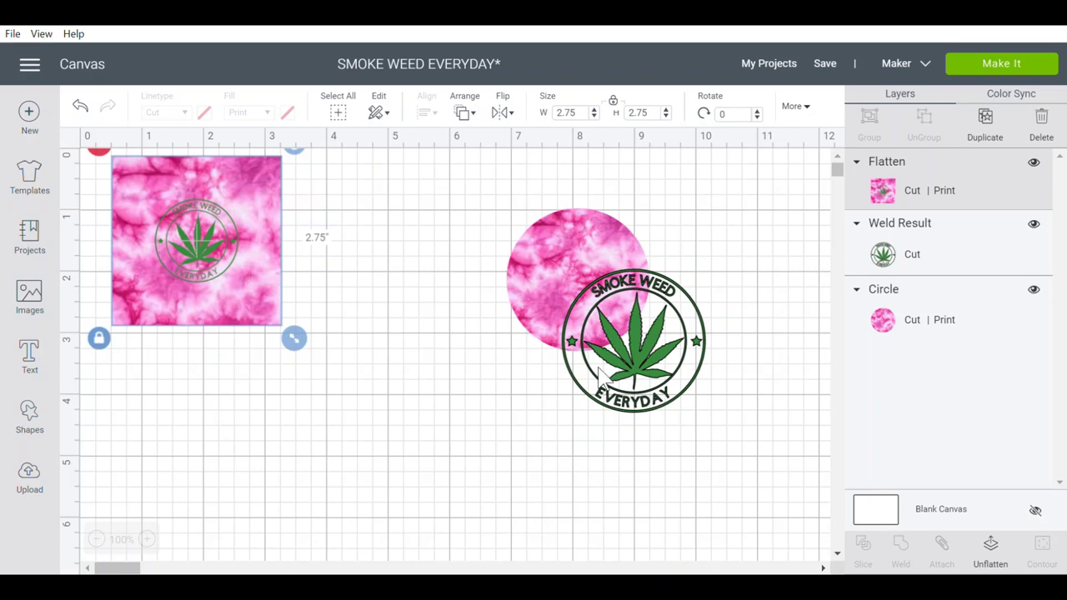
# - Move the remaining leaf badge onto the pink circle, center the two on each other and flatten them
pyautogui.moveTo(665, 403); pyautogui.dragTo(608, 333)
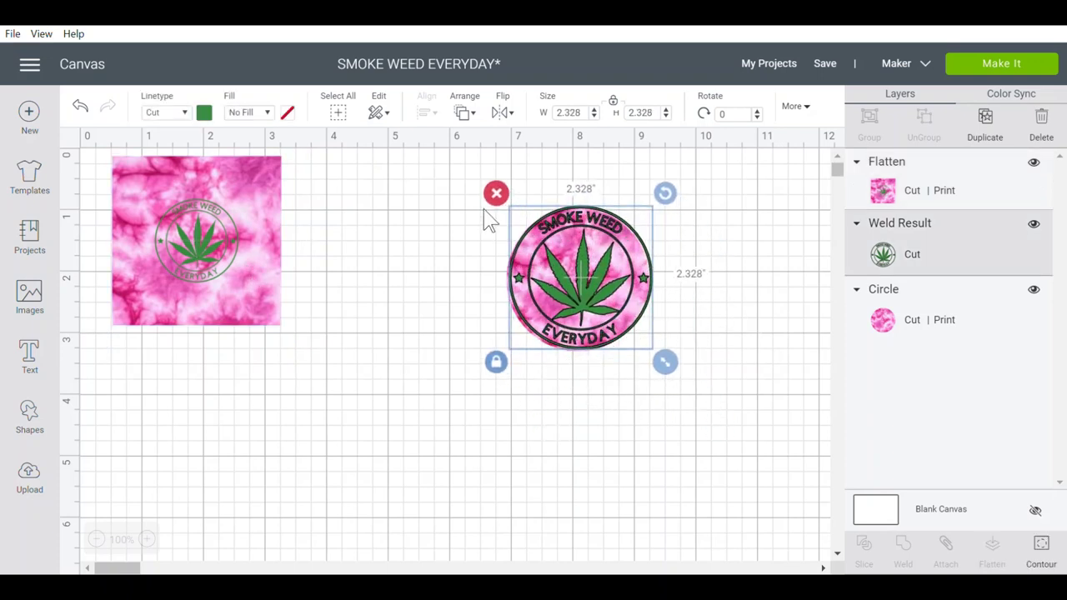
pyautogui.moveTo(484, 208); pyautogui.dragTo(667, 354)
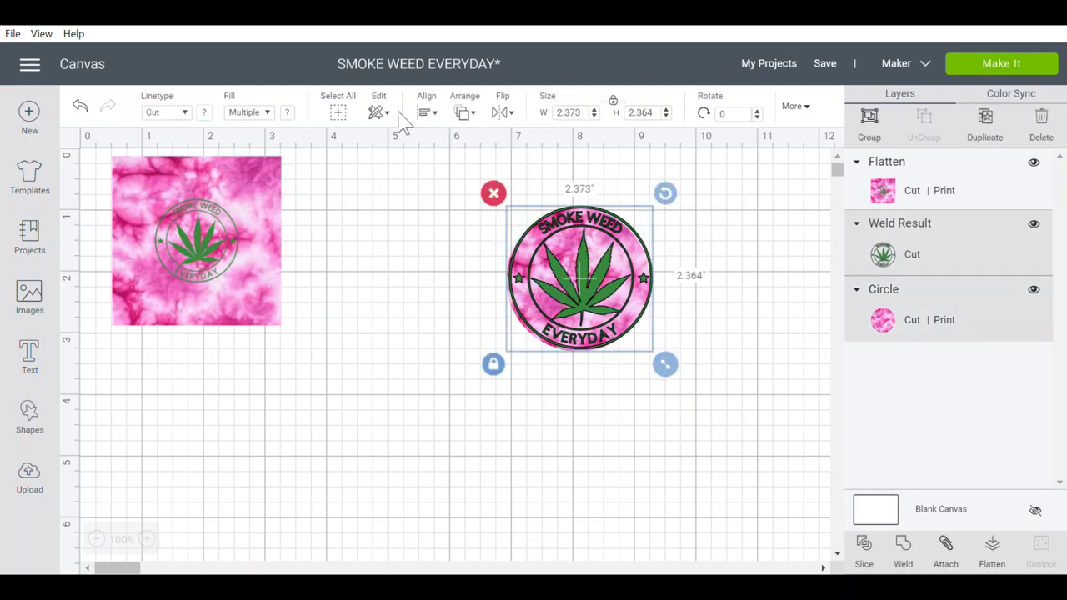
pyautogui.click(467, 114)
pyautogui.click(434, 114)
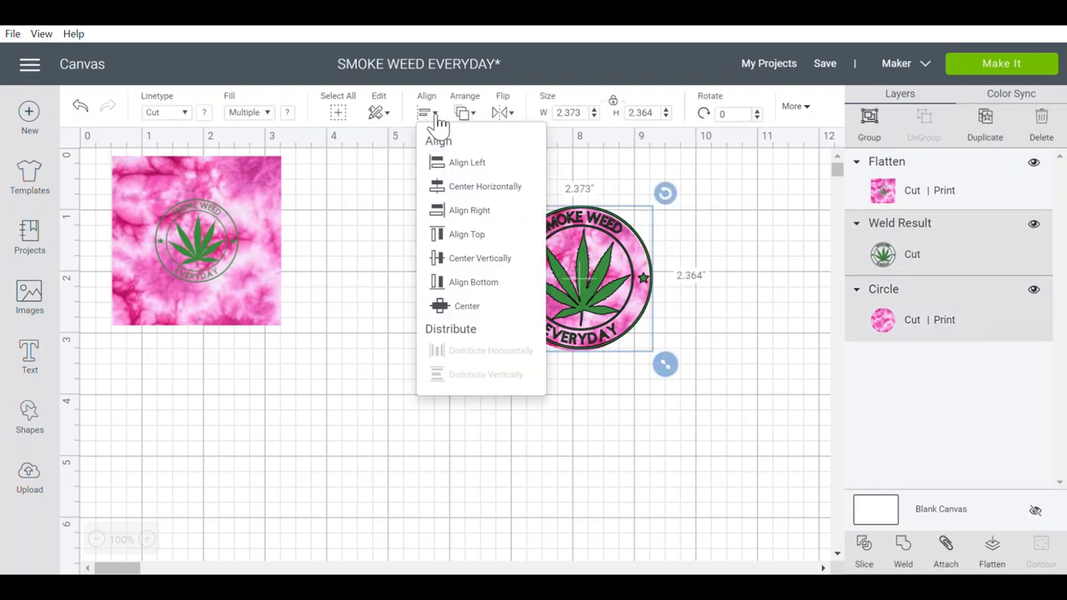
pyautogui.click(492, 307)
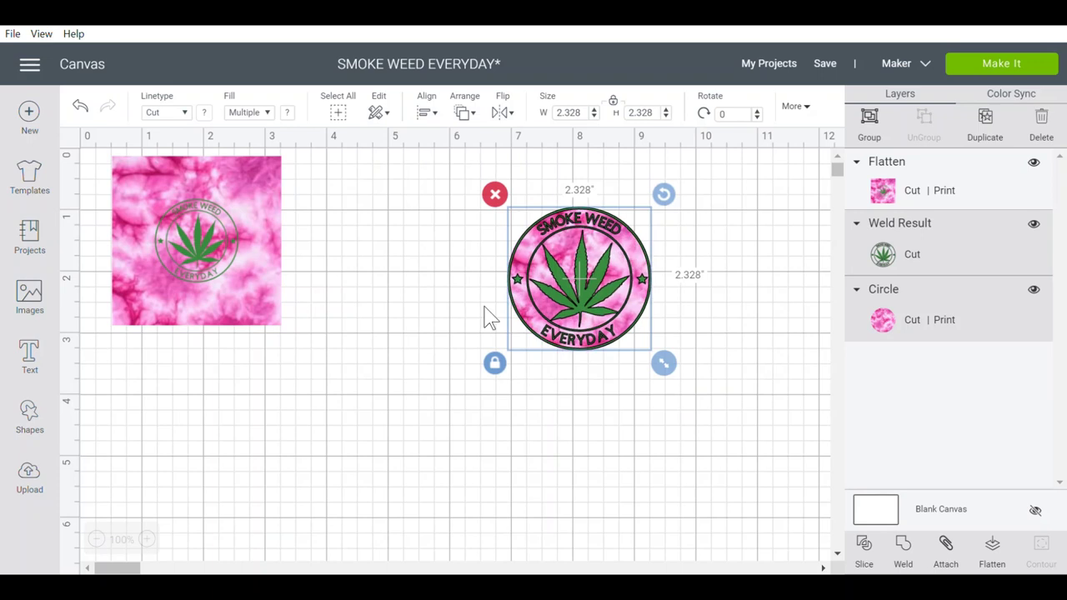
pyautogui.click(1001, 560)
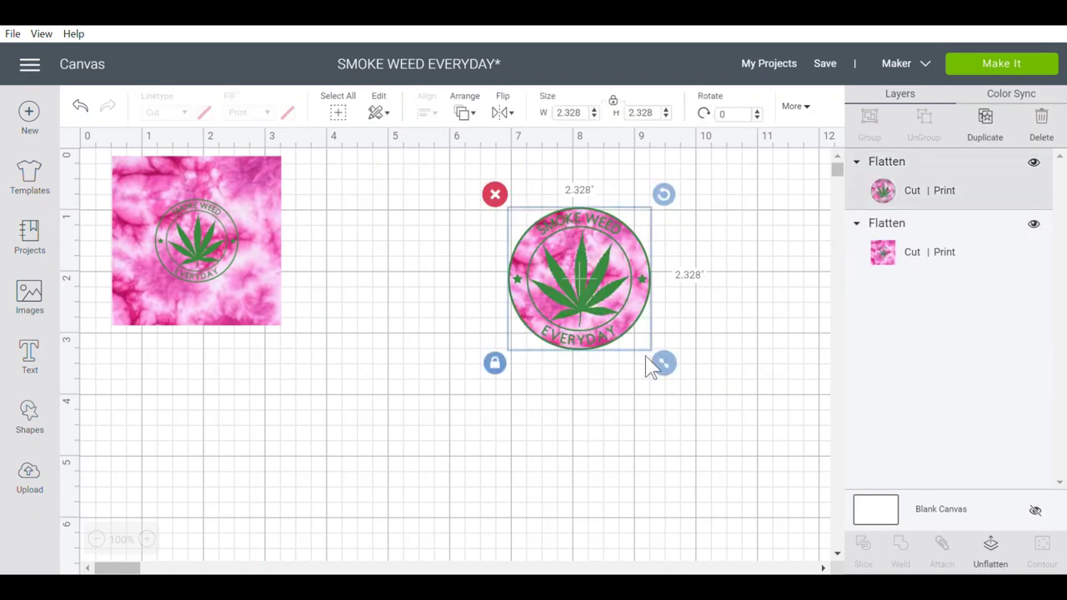
# - Resize the flattened round badge to 1.8 inches wide with locked proportions
pyautogui.click(581, 117)
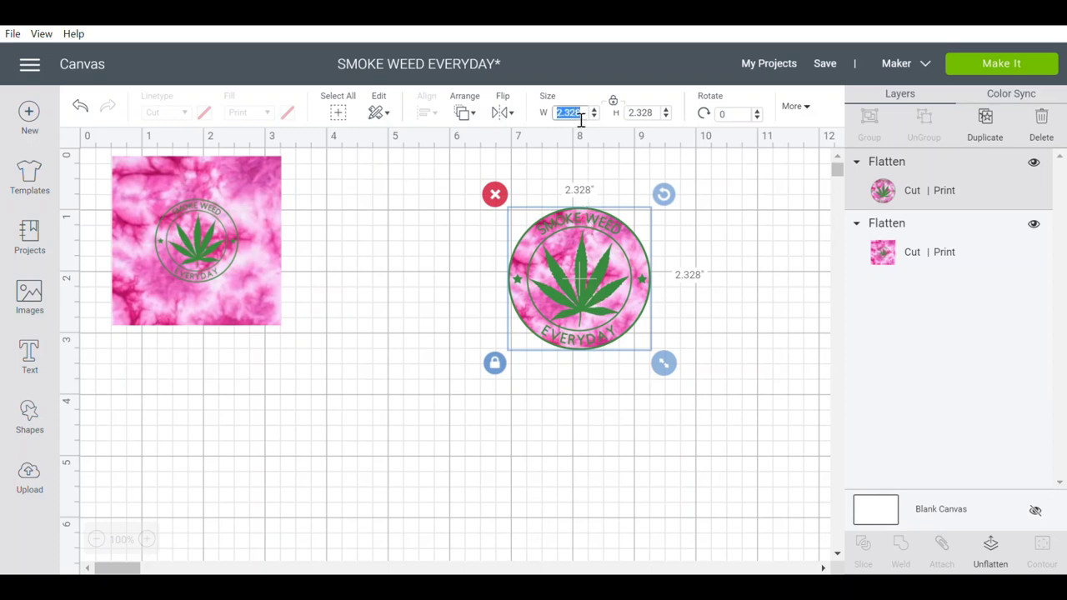
pyautogui.write('1.8')
pyautogui.press('Return')
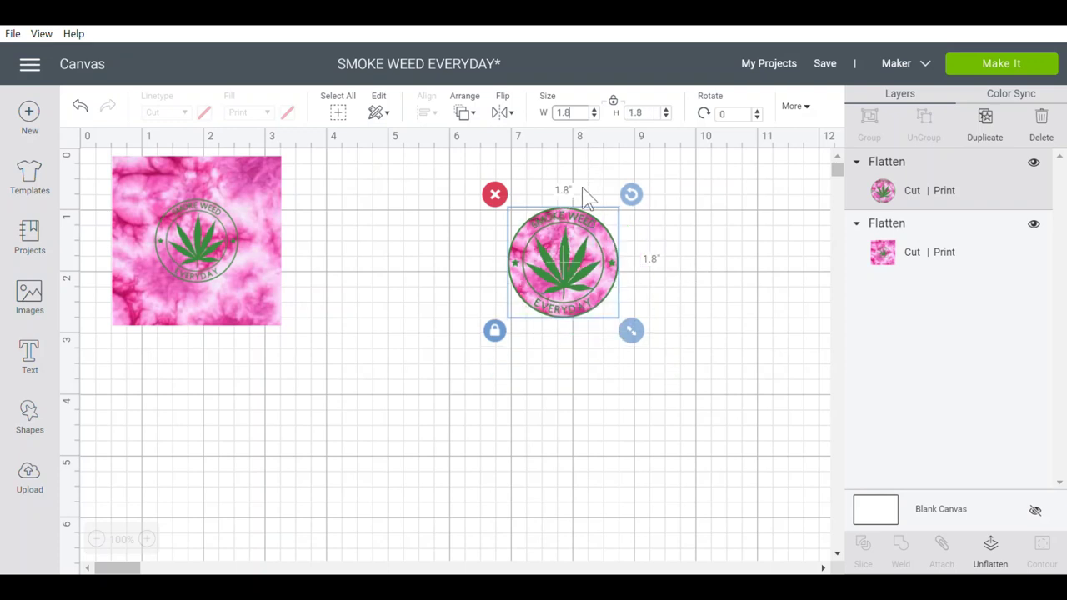
# - Duplicate the 1.8-inch round badge and place the copy between the square and the original
pyautogui.scroll(-1, 590, 254)
pyautogui.rightClick(590, 254)
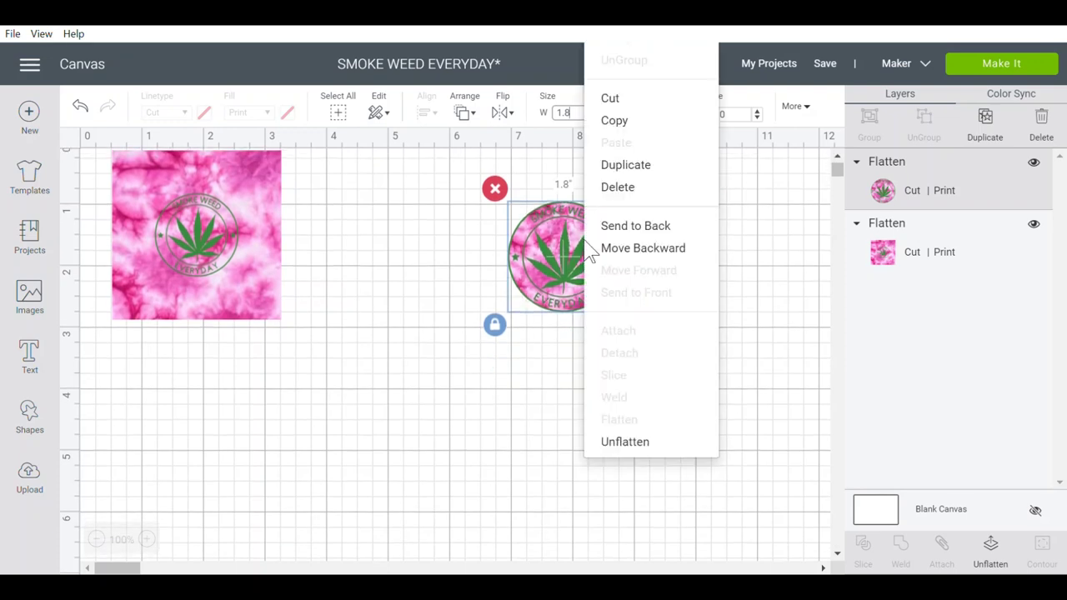
pyautogui.click(1004, 146)
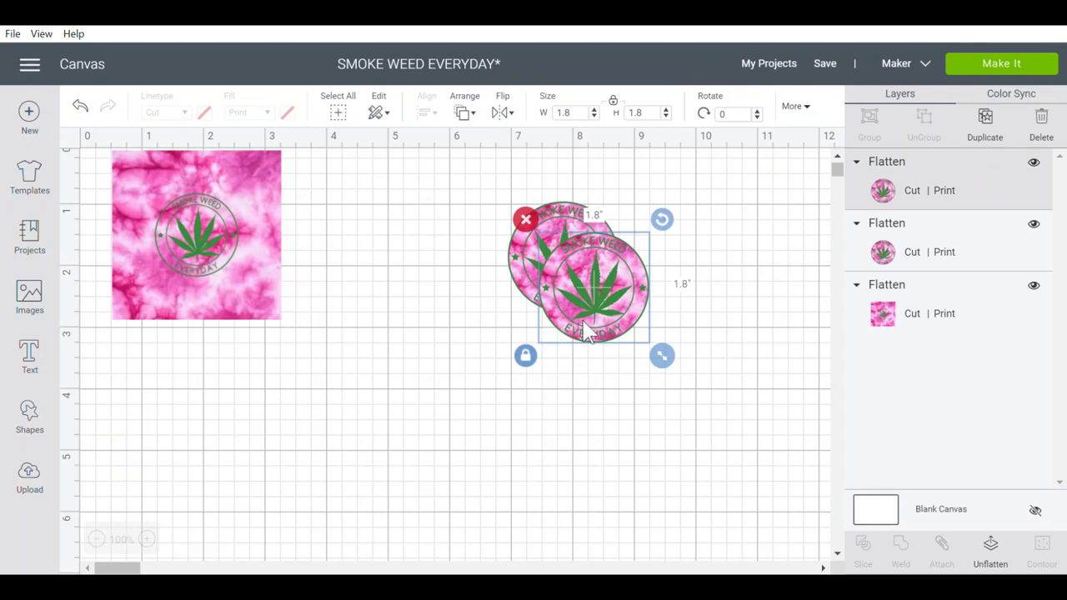
pyautogui.moveTo(590, 313); pyautogui.dragTo(379, 315)
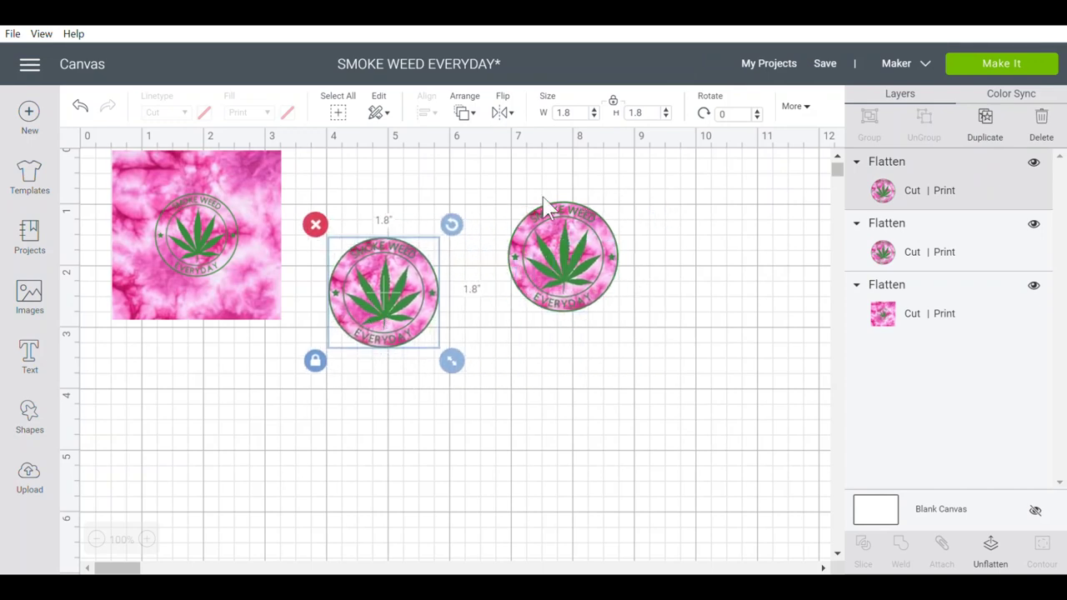
# - Resize the round badge copy to 5 inches wide and shift it toward the square
pyautogui.click(577, 117)
pyautogui.write('5')
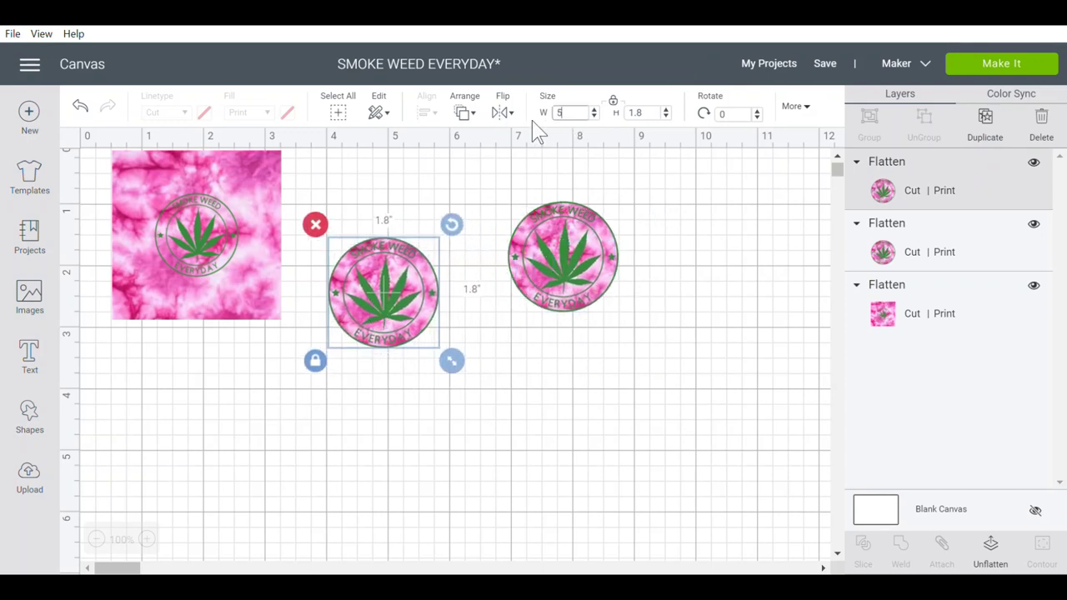
pyautogui.press('Return')
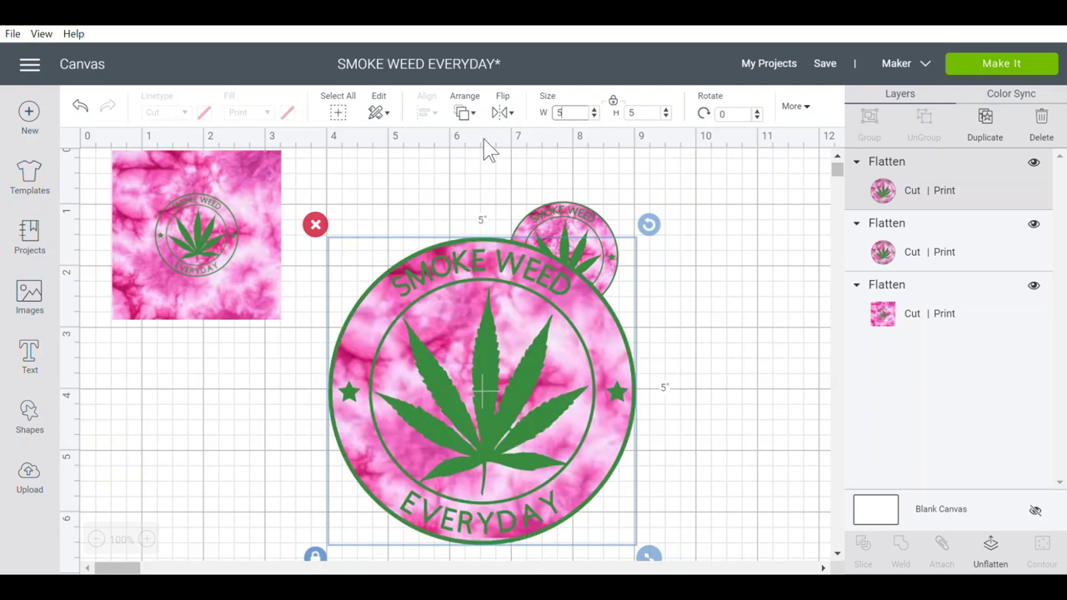
pyautogui.moveTo(526, 342); pyautogui.dragTo(432, 318)
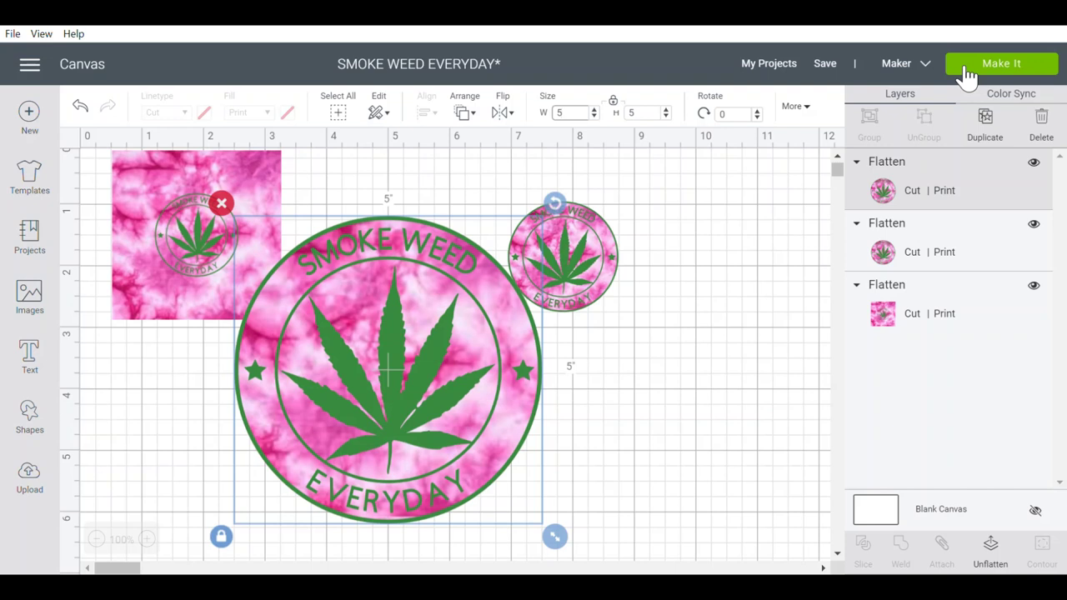
# - Send the project to mat preparation, review the layout on the letter-size mat and continue to the make stage
pyautogui.click(1009, 72)
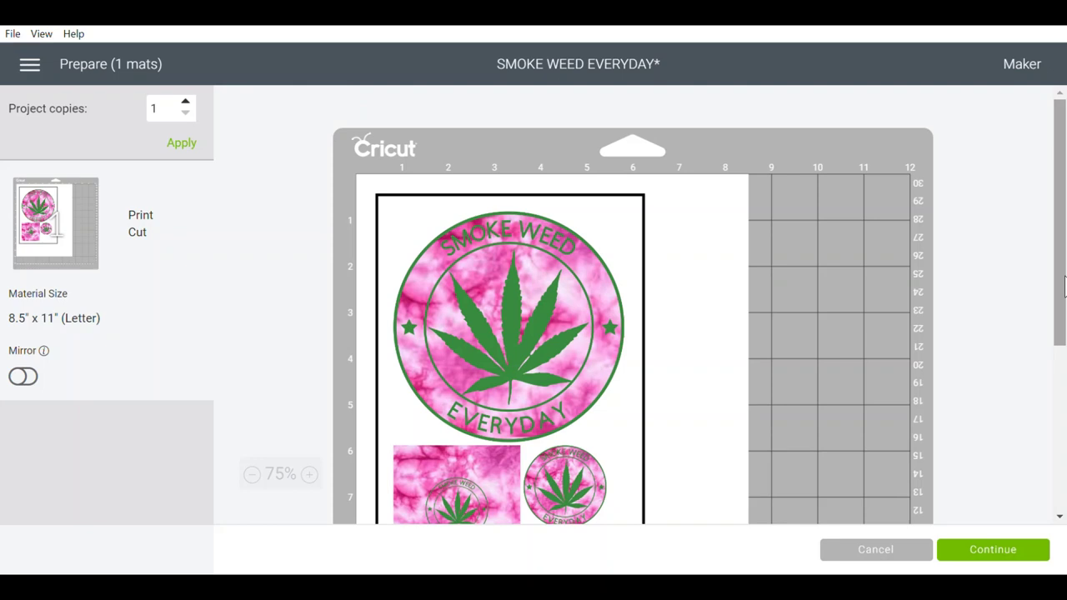
pyautogui.moveTo(1062, 317); pyautogui.dragTo(1063, 334)
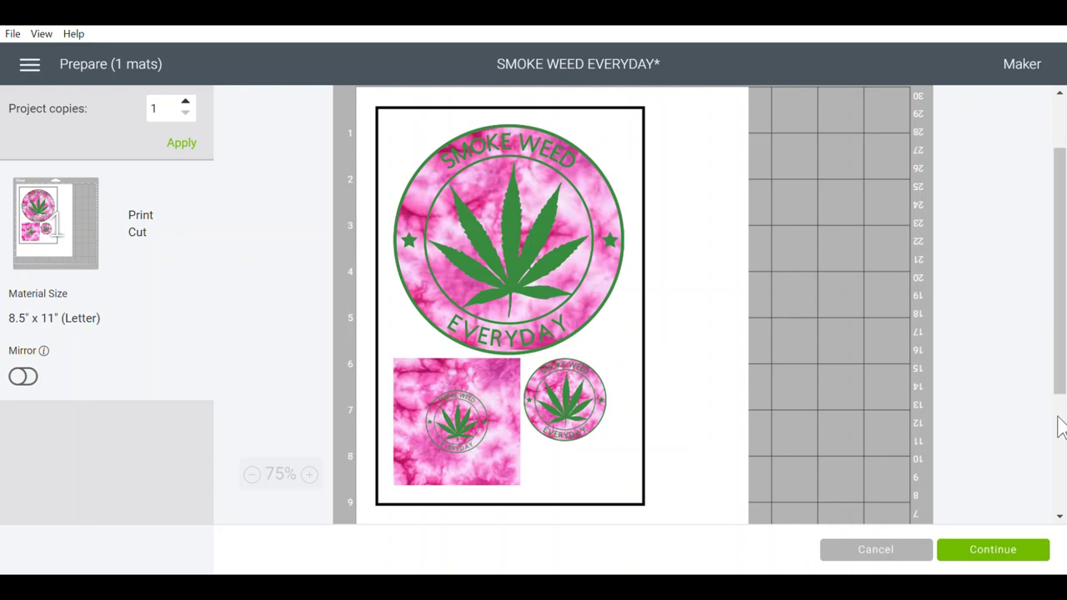
pyautogui.click(1023, 564)
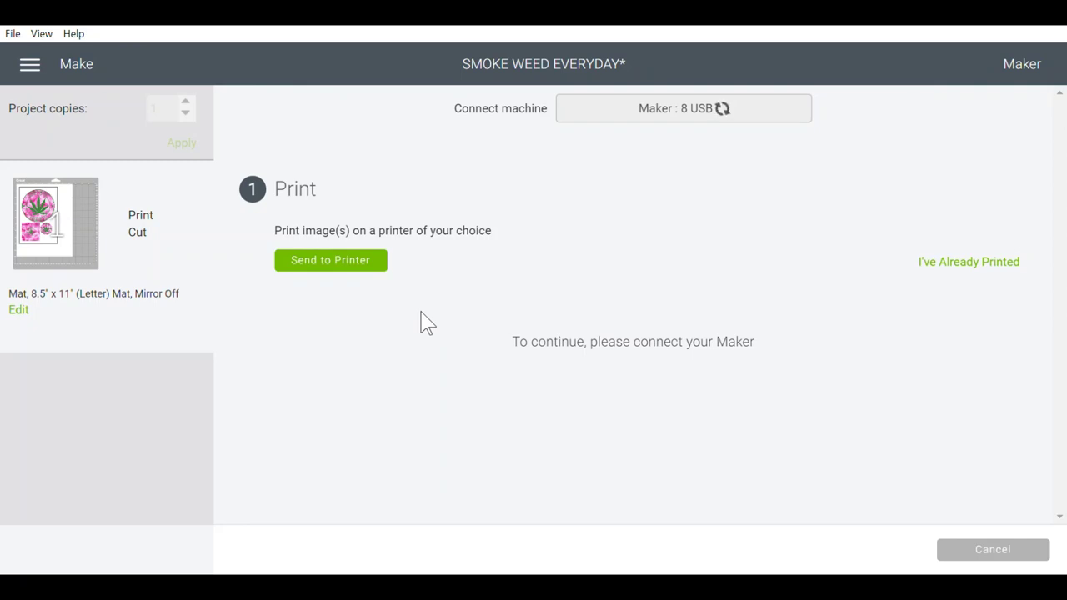
# - Print the sheet on the HP Officejet Pro 8610 with the system dialog on and bleed off
pyautogui.click(372, 262)
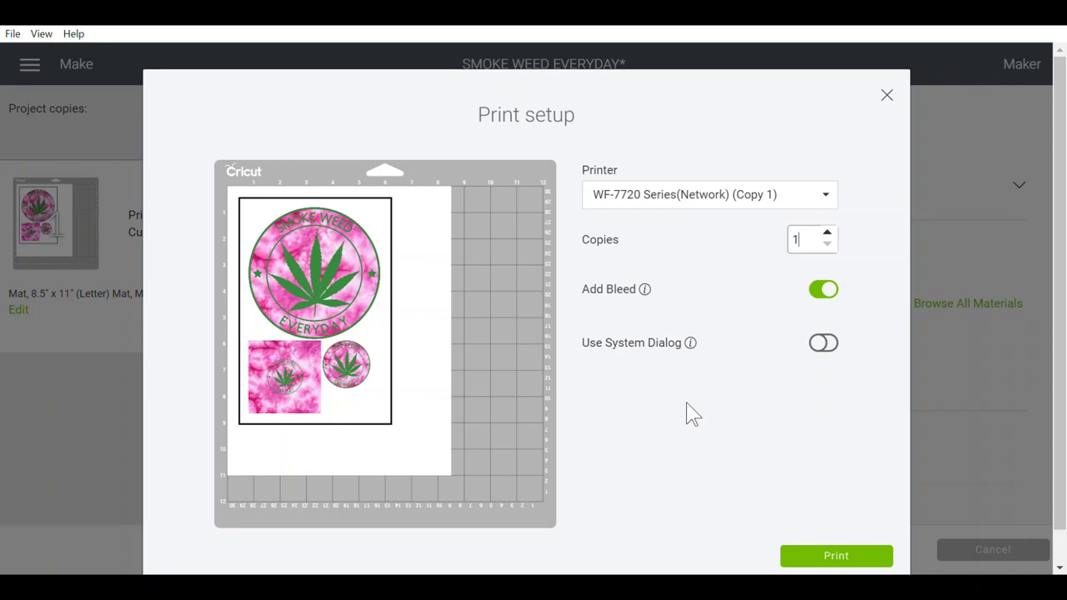
pyautogui.click(726, 203)
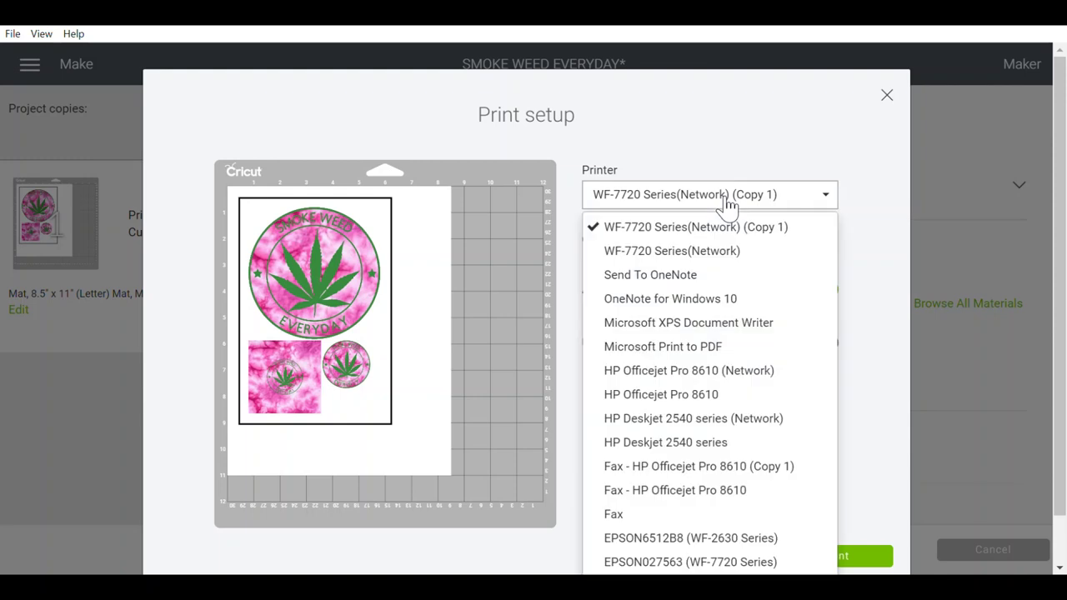
pyautogui.click(717, 400)
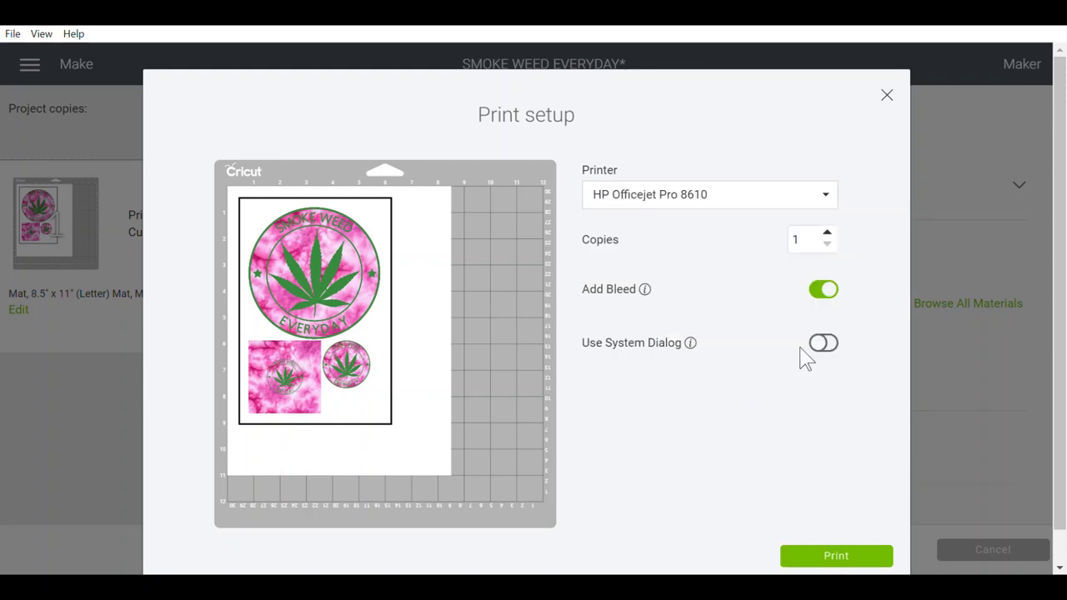
pyautogui.click(823, 343)
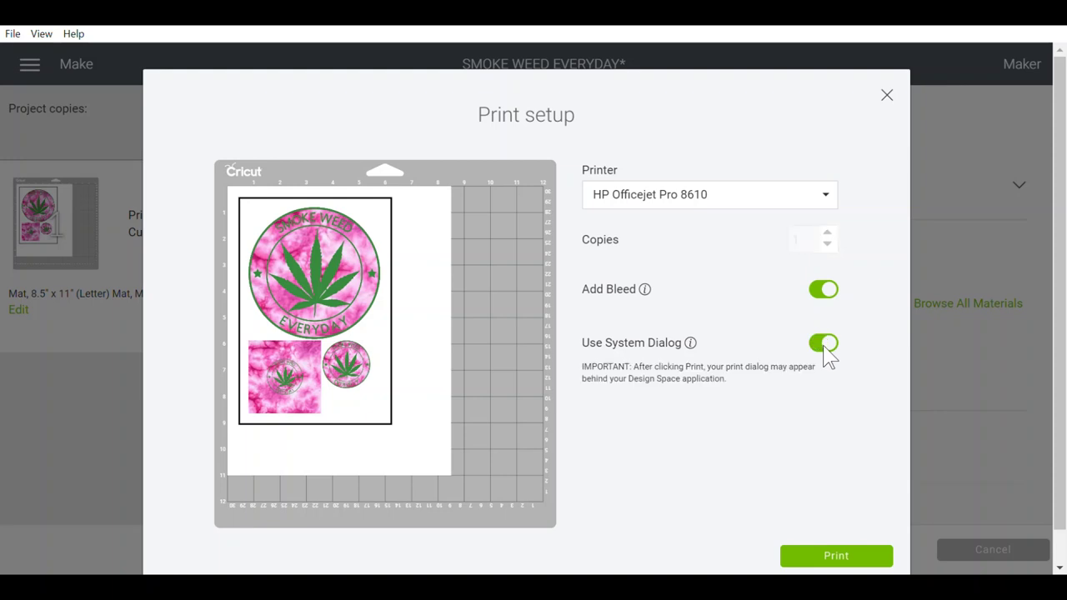
pyautogui.click(823, 291)
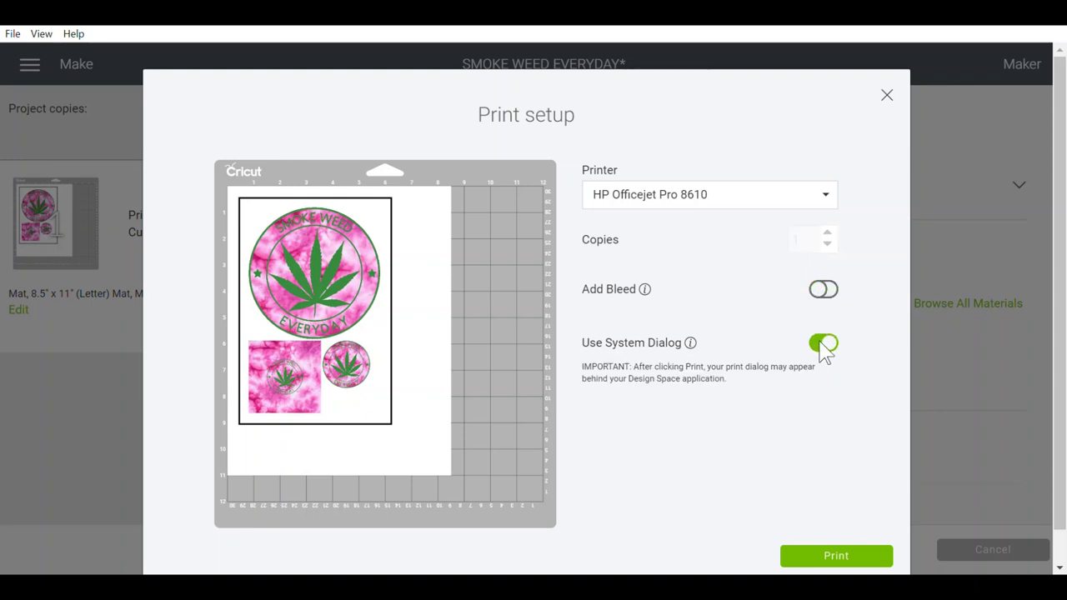
pyautogui.click(801, 555)
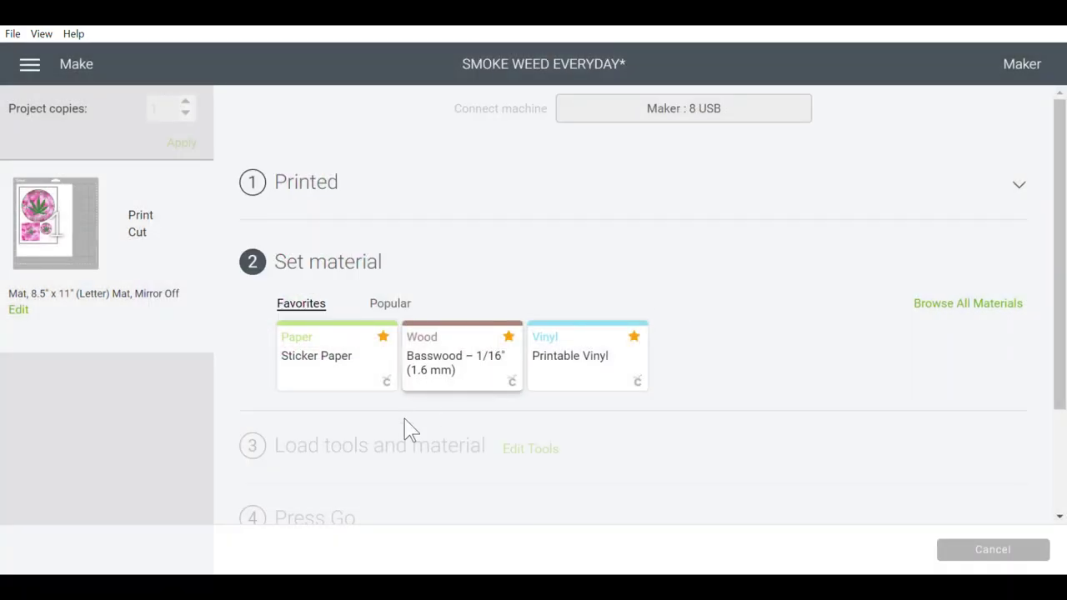
# - Set the cutting material to Printable Vinyl
pyautogui.click(597, 381)
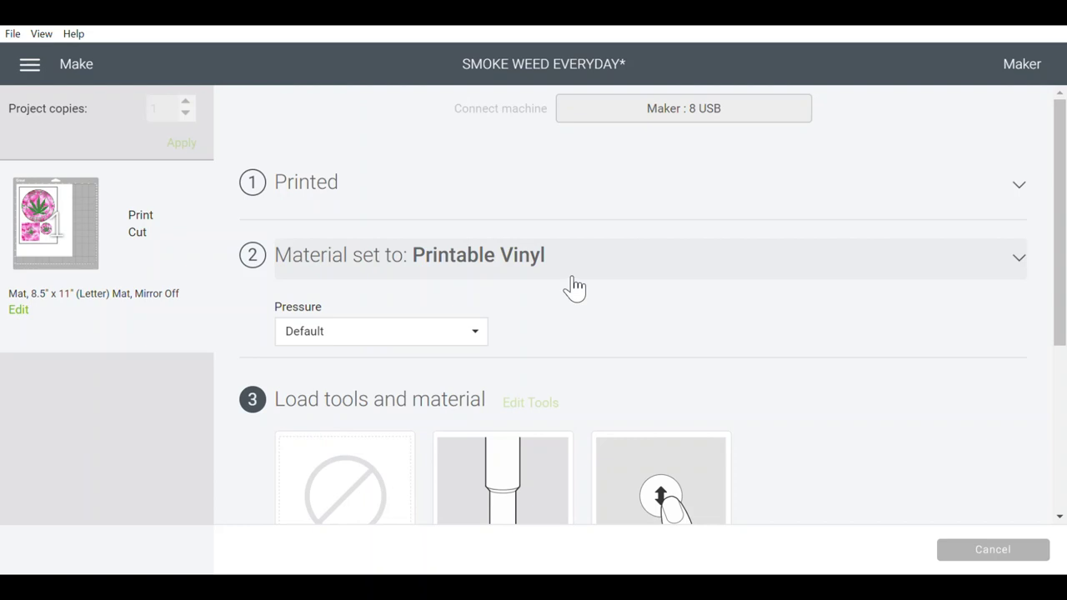
pyautogui.click(618, 272)
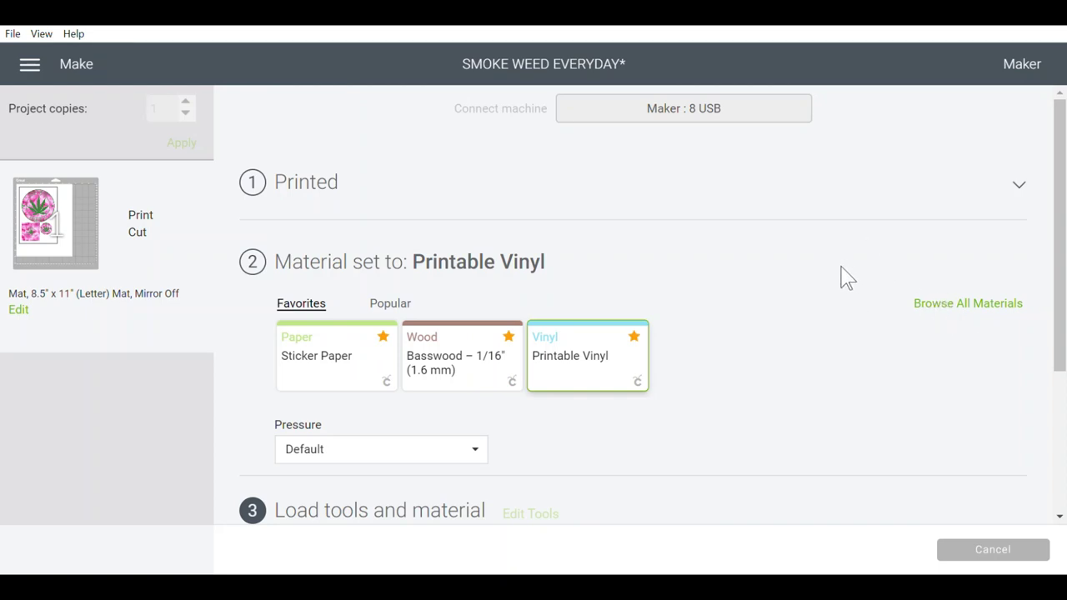
pyautogui.click(619, 359)
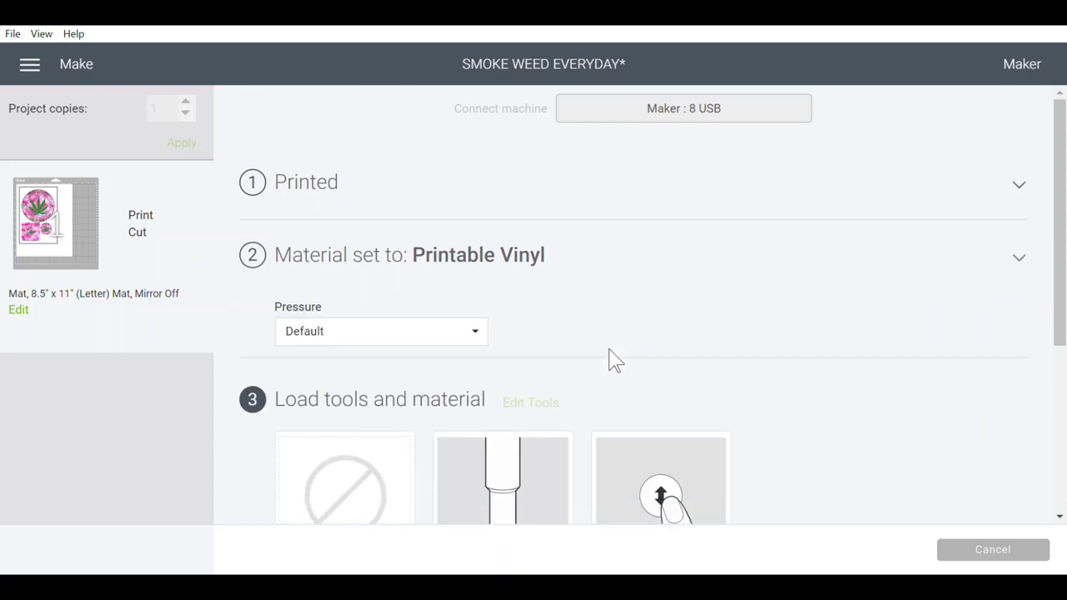